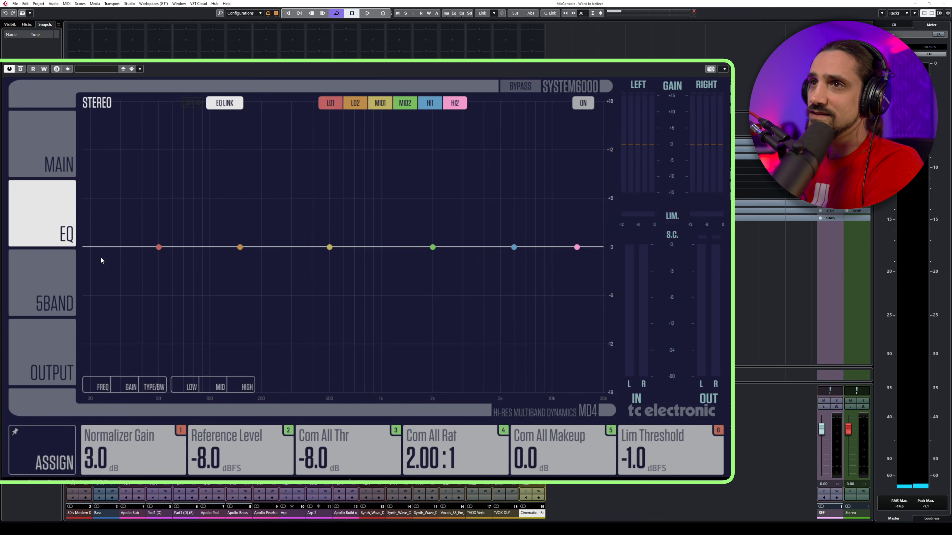
Compare the playing mix with the MD4 plugin bypassed and active, and stop playback
{"action": "left_click", "coordinate": [64, 294]}
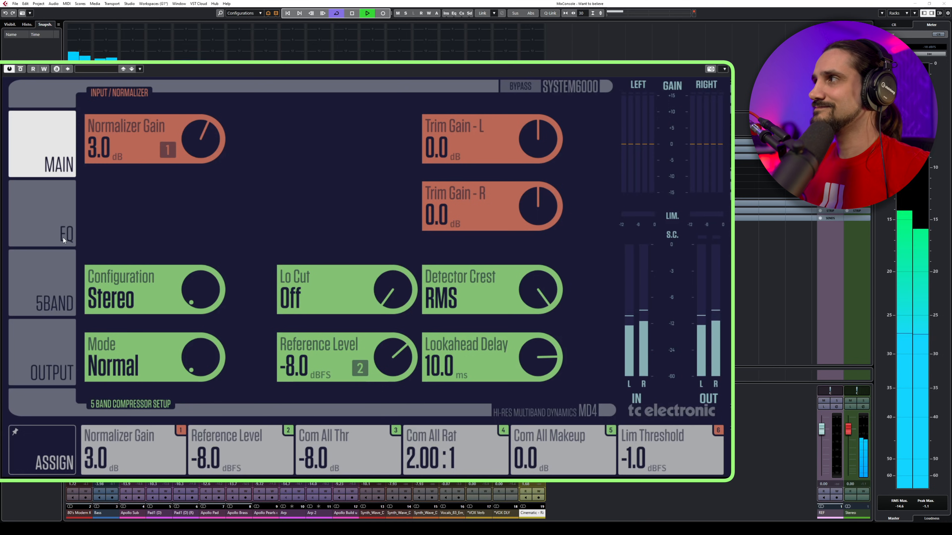
{"action": "left_click", "coordinate": [20, 70]}
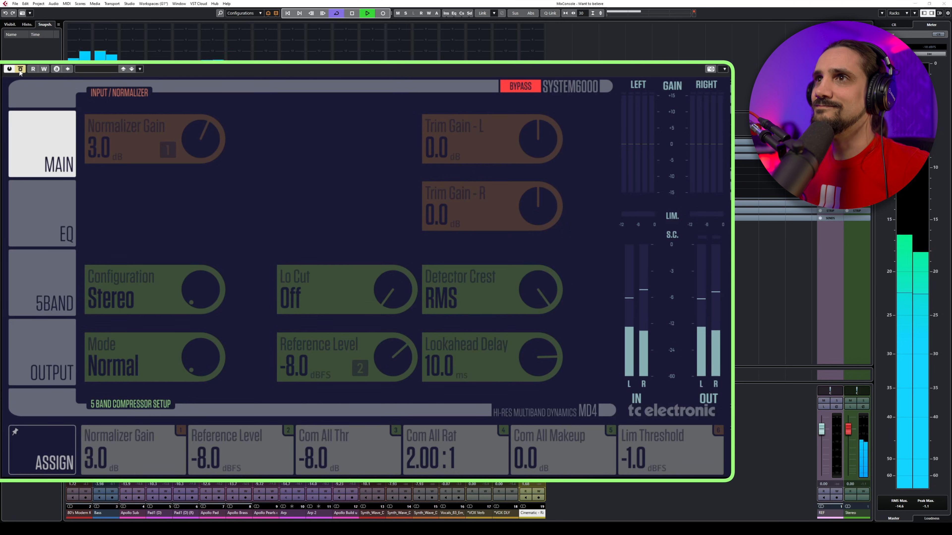
{"action": "left_click", "coordinate": [20, 70]}
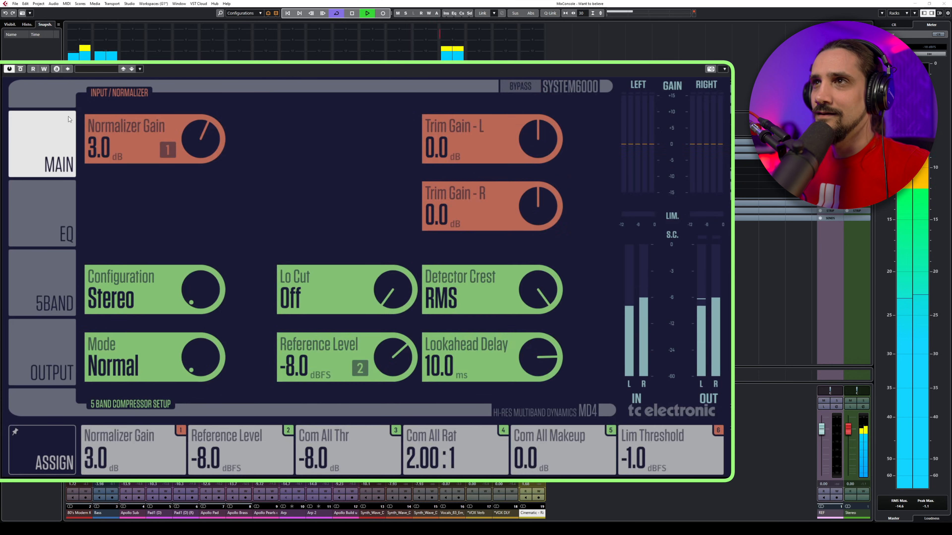
{"action": "key", "text": "space"}
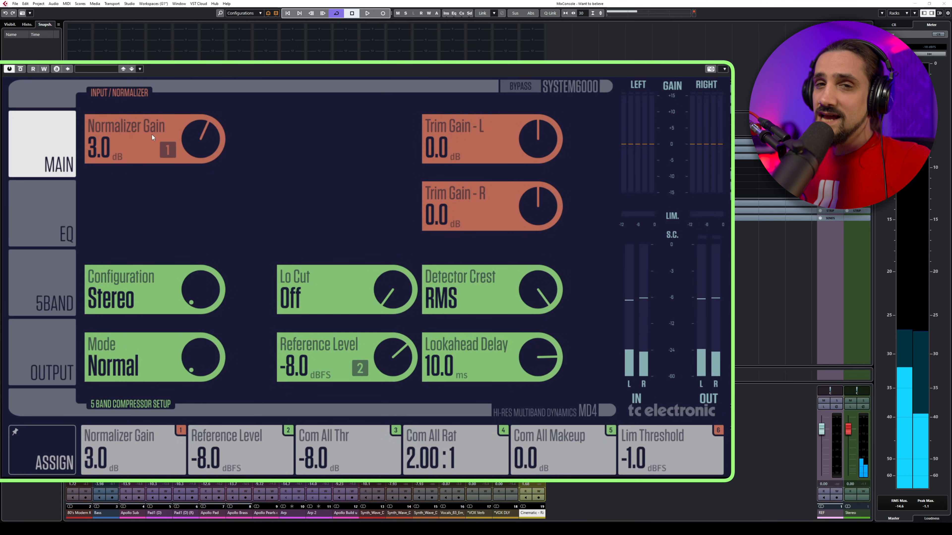
Lower the Normalizer Gain below zero as a trial and set it to 0.0 dB
{"action": "left_click_drag", "start_coordinate": [188, 130], "coordinate": [191, 141]}
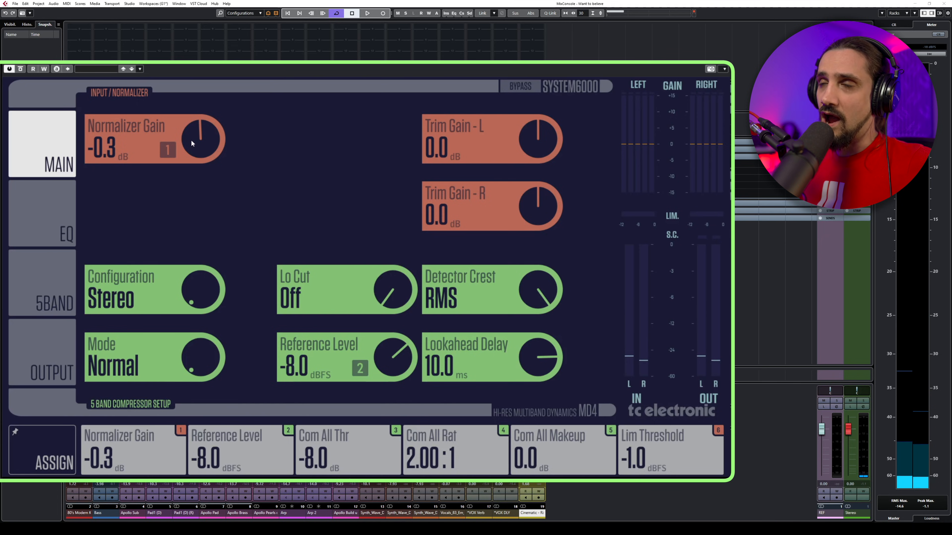
{"action": "mouse_move", "coordinate": [192, 133]}
{"action": "left_mouse_down"}
{"action": "mouse_move", "coordinate": [191, 155]}
{"action": "mouse_move", "coordinate": [192, 135]}
{"action": "mouse_move", "coordinate": [192, 144]}
{"action": "left_mouse_up"}
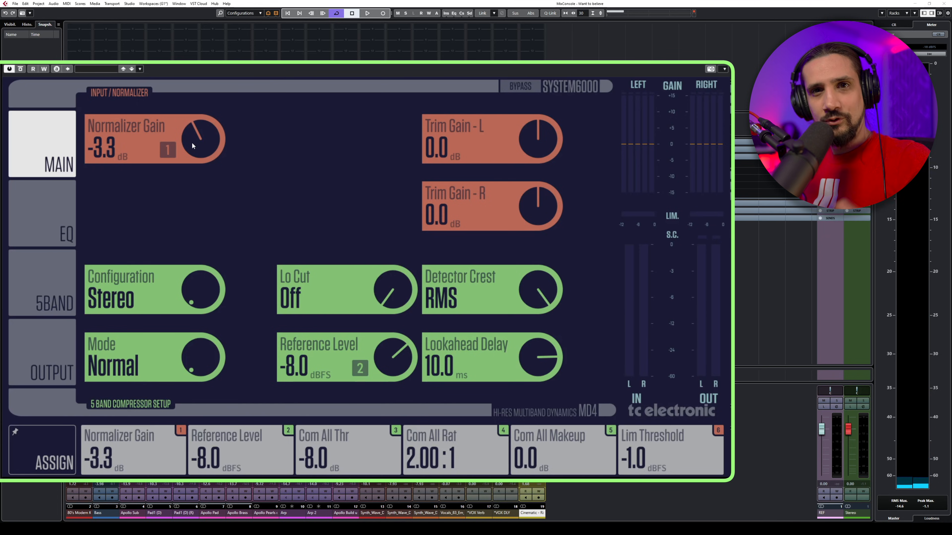
{"action": "left_click_drag", "start_coordinate": [191, 142], "coordinate": [201, 134]}
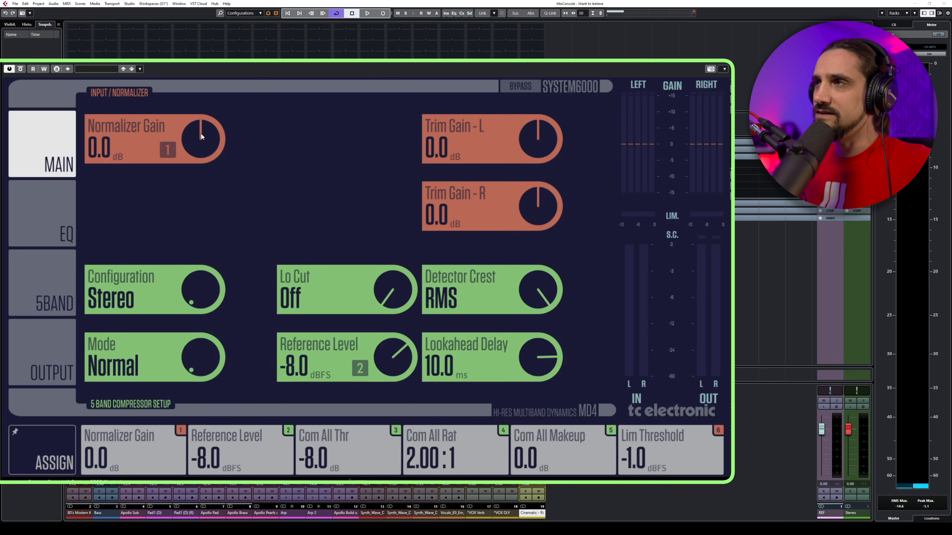
Play the mix to compare the plugin bypassed and active with the new normalizer setting, and stop playback
{"action": "key", "text": "space"}
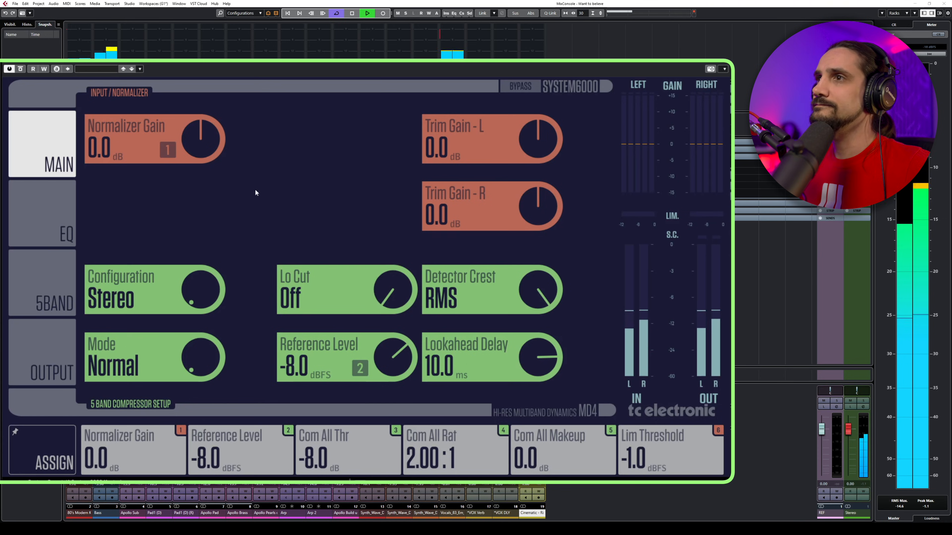
{"action": "left_click", "coordinate": [20, 70]}
{"action": "left_click", "coordinate": [20, 70]}
{"action": "key", "text": "space"}
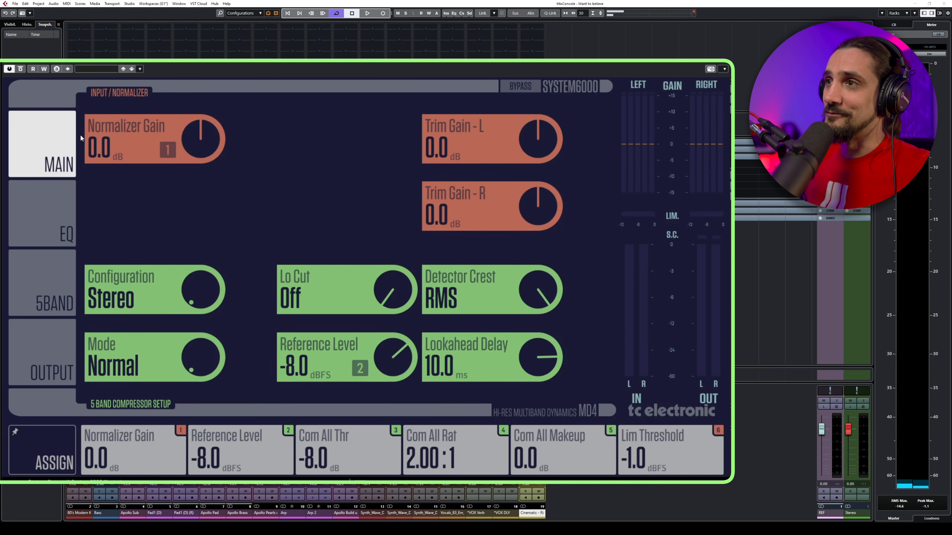
Play the mix, set the Lo Cut to 21 Hz and switch off the 5-band compressor
{"action": "key", "text": "space"}
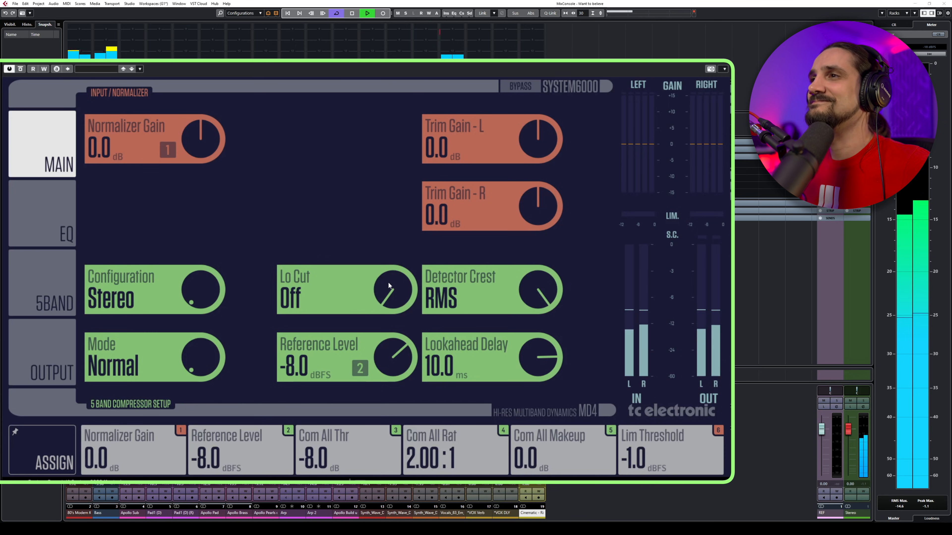
{"action": "left_click_drag", "start_coordinate": [394, 242], "coordinate": [395, 219]}
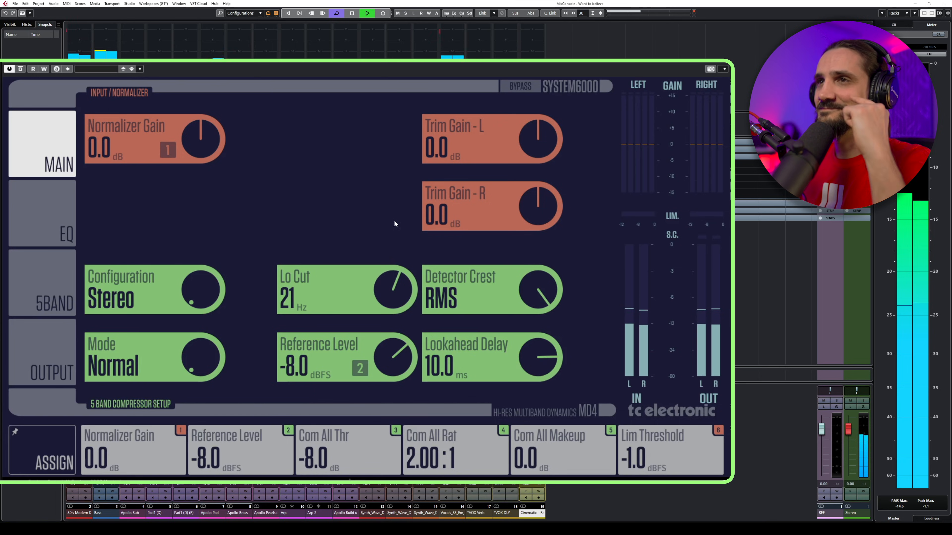
{"action": "left_click", "coordinate": [63, 220]}
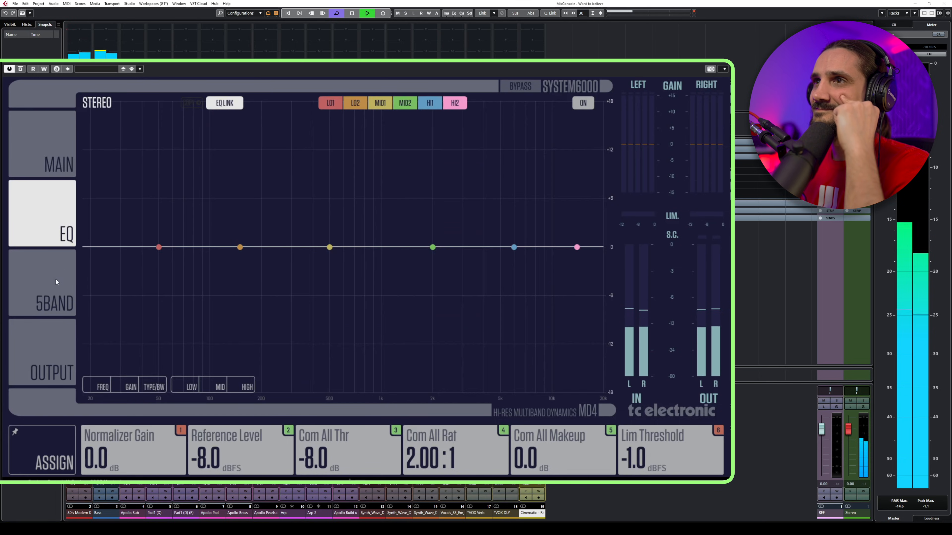
{"action": "left_click", "coordinate": [64, 265]}
{"action": "left_click", "coordinate": [596, 111]}
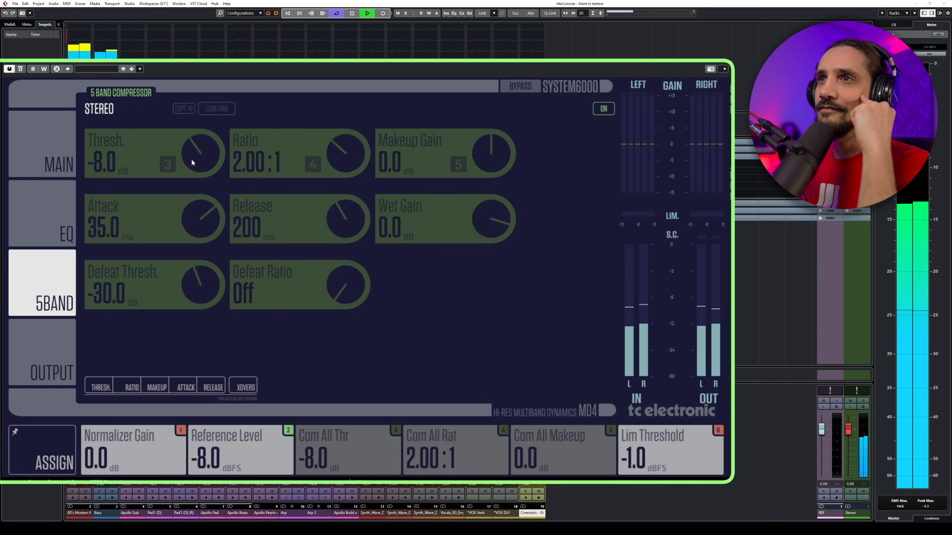
Compare the playing mix with the flat EQ switched off and on
{"action": "left_click", "coordinate": [60, 216]}
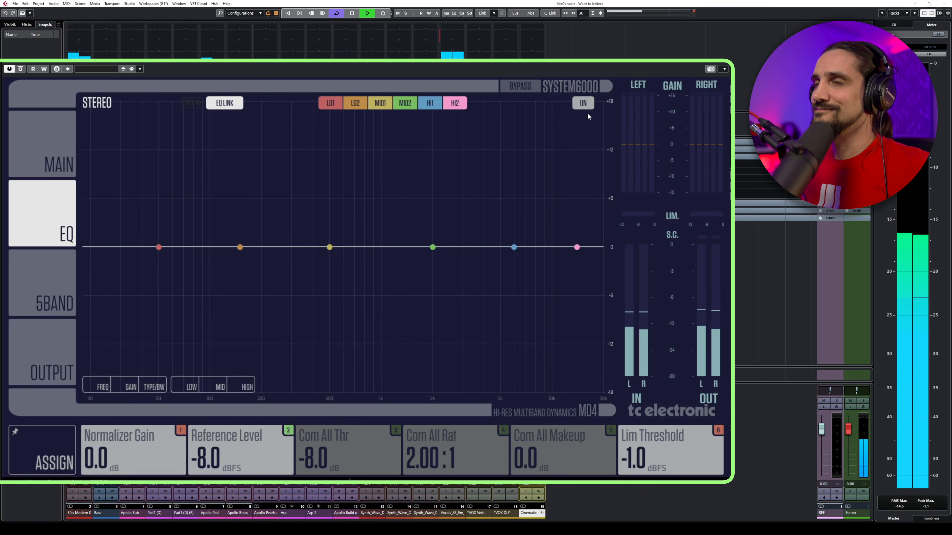
{"action": "left_click", "coordinate": [583, 102]}
{"action": "left_click", "coordinate": [581, 103]}
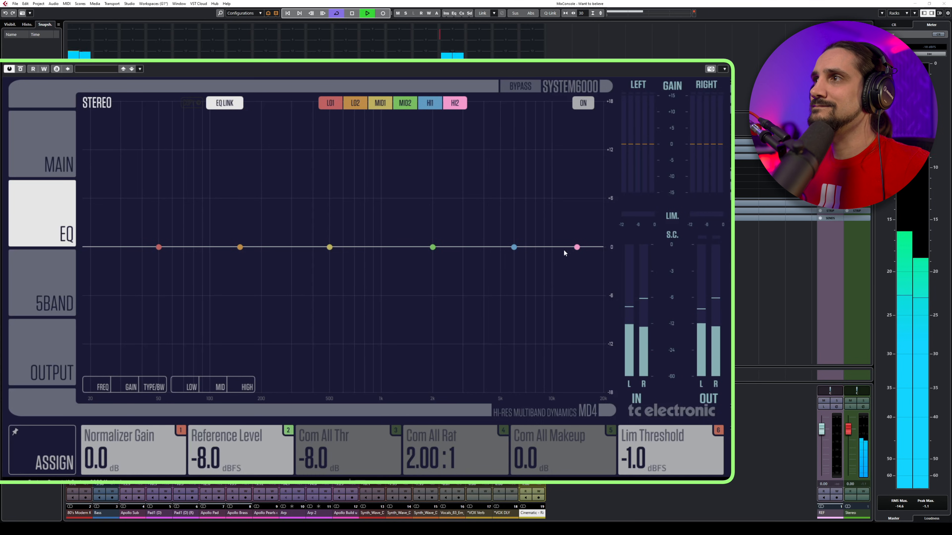
Boost the HI2 band at the top end and set LO2 to a 0.9 dB boost at 65 Hz with 1.00 oct bandwidth
{"action": "left_click_drag", "start_coordinate": [576, 247], "coordinate": [589, 207]}
{"action": "left_click_drag", "start_coordinate": [232, 247], "coordinate": [201, 216]}
{"action": "scroll", "coordinate": [202, 232], "scroll_direction": "down", "scroll_amount": 4}
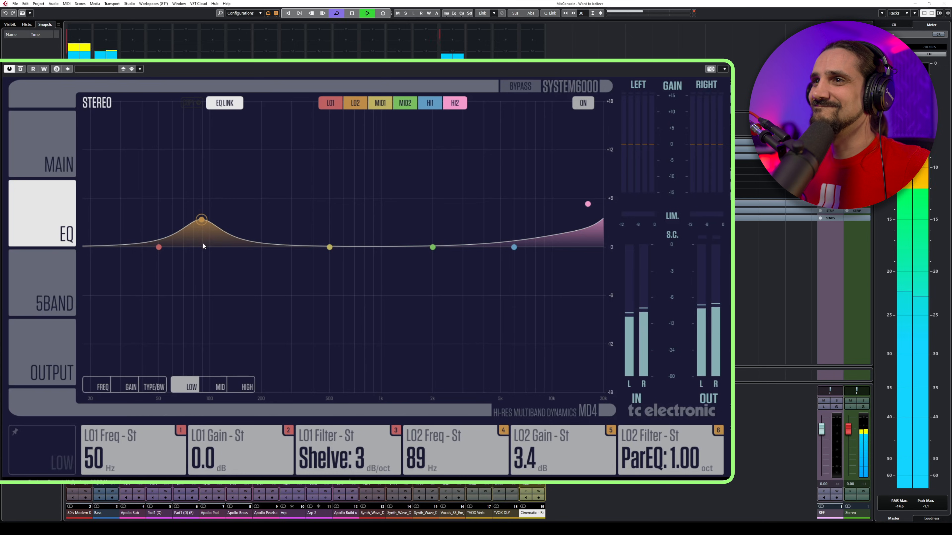
{"action": "left_click_drag", "start_coordinate": [200, 221], "coordinate": [157, 234]}
Boost MID2 by 1.8 dB at 2.96 kHz and cut MID1 by 1.3 dB at 257 Hz with 0.50 oct bandwidth
{"action": "left_click_drag", "start_coordinate": [433, 247], "coordinate": [478, 233]}
{"action": "left_click_drag", "start_coordinate": [331, 244], "coordinate": [291, 278]}
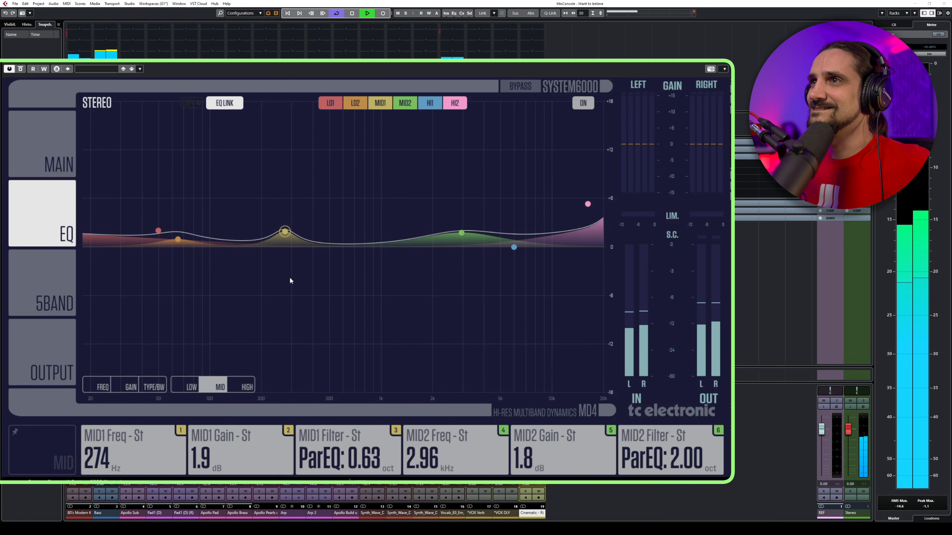
{"action": "mouse_move", "coordinate": [287, 239]}
{"action": "left_mouse_down"}
{"action": "mouse_move", "coordinate": [263, 207]}
{"action": "mouse_move", "coordinate": [274, 196]}
{"action": "mouse_move", "coordinate": [280, 256]}
{"action": "left_mouse_up"}
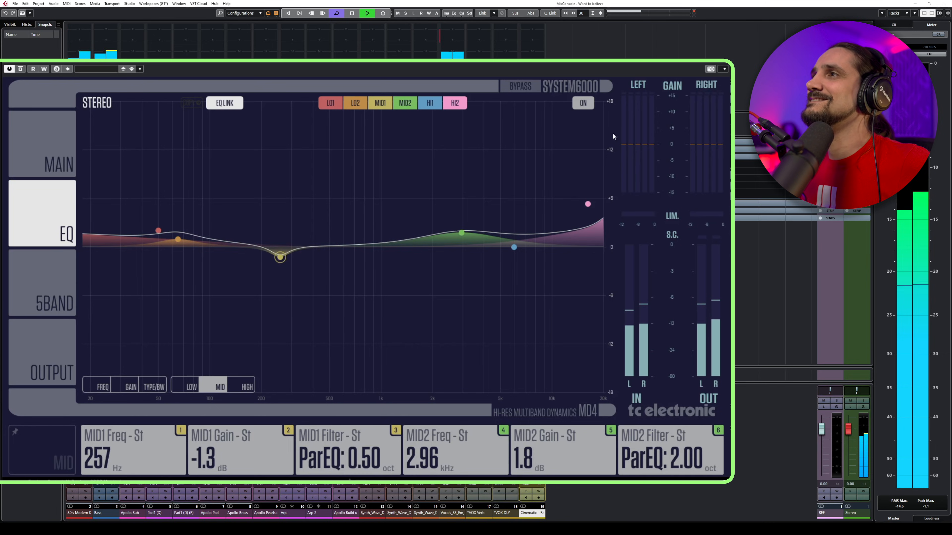
Compare the playing mix with the shaped EQ curve switched off and on, leaving the EQ on
{"action": "left_click", "coordinate": [583, 105]}
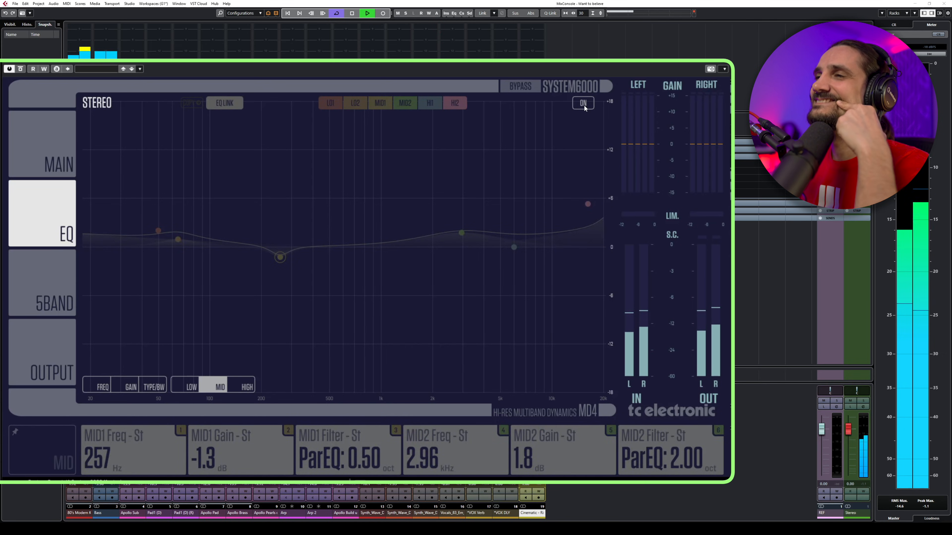
{"action": "left_click", "coordinate": [583, 105]}
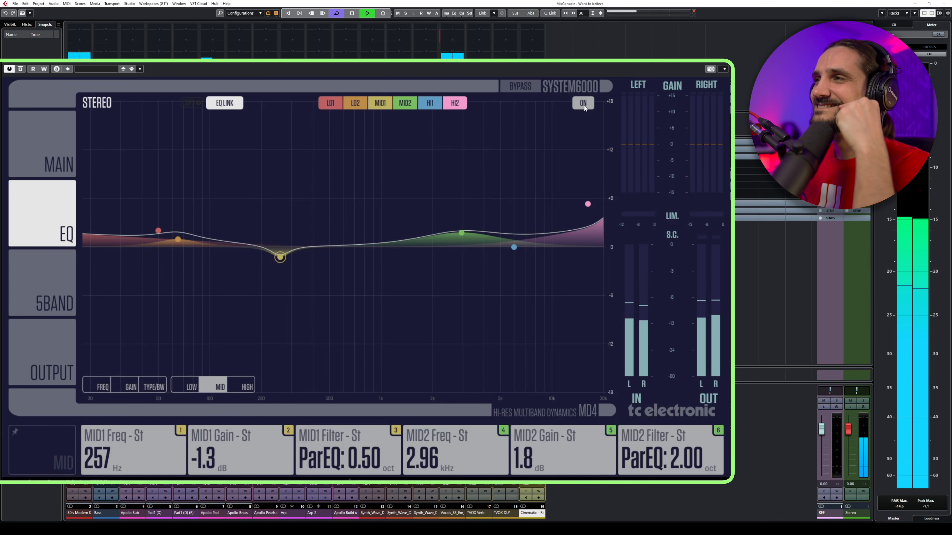
{"action": "left_click", "coordinate": [583, 105]}
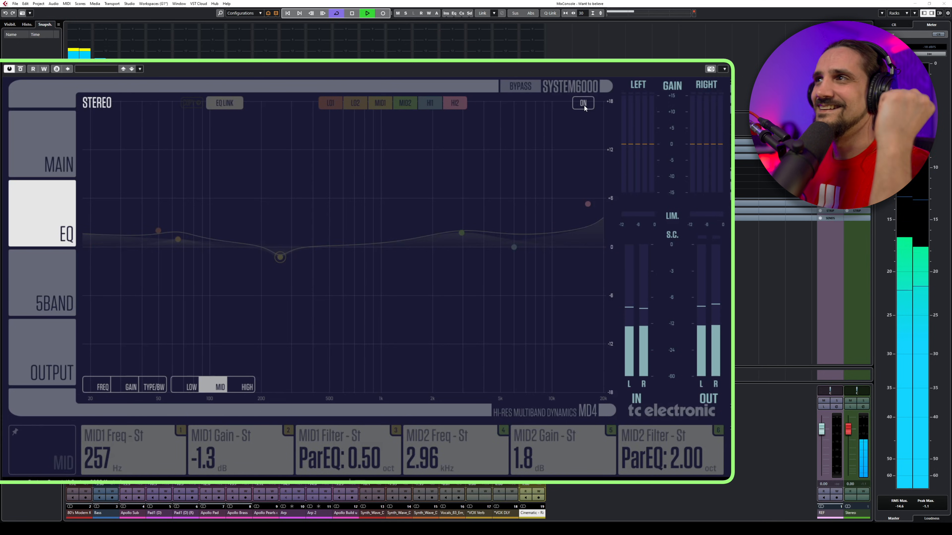
{"action": "left_click", "coordinate": [583, 105]}
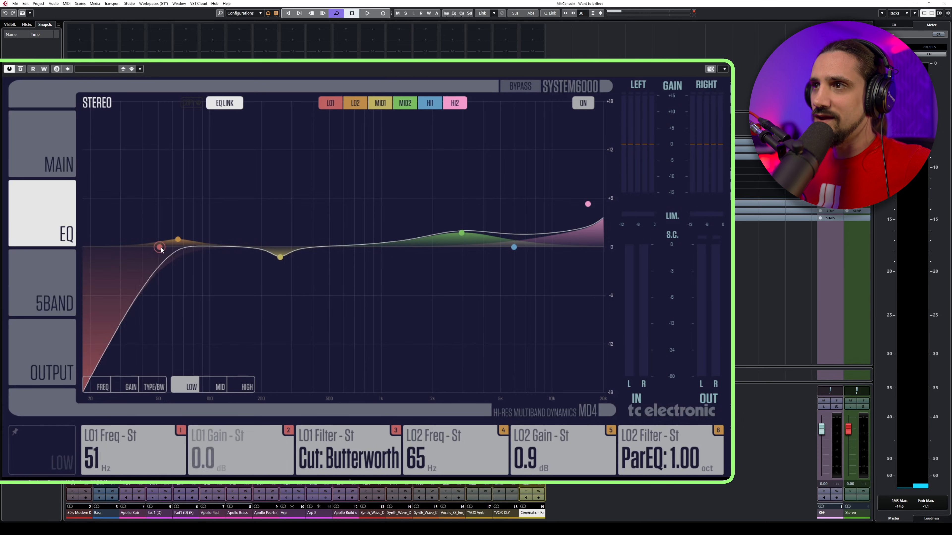
Set the LO1 Butterworth cut to 28 Hz and LO2 to a 2.0 dB boost at 75 Hz, comparing the EQ off and on
{"action": "left_click_drag", "start_coordinate": [161, 249], "coordinate": [150, 250]}
{"action": "scroll", "coordinate": [312, 447], "scroll_direction": "down", "scroll_amount": 1}
{"action": "scroll", "coordinate": [330, 455], "scroll_direction": "up", "scroll_amount": 1}
{"action": "scroll", "coordinate": [350, 464], "scroll_direction": "down", "scroll_amount": 1}
{"action": "scroll", "coordinate": [350, 464], "scroll_direction": "down", "scroll_amount": 1}
{"action": "scroll", "coordinate": [349, 467], "scroll_direction": "up", "scroll_amount": 2}
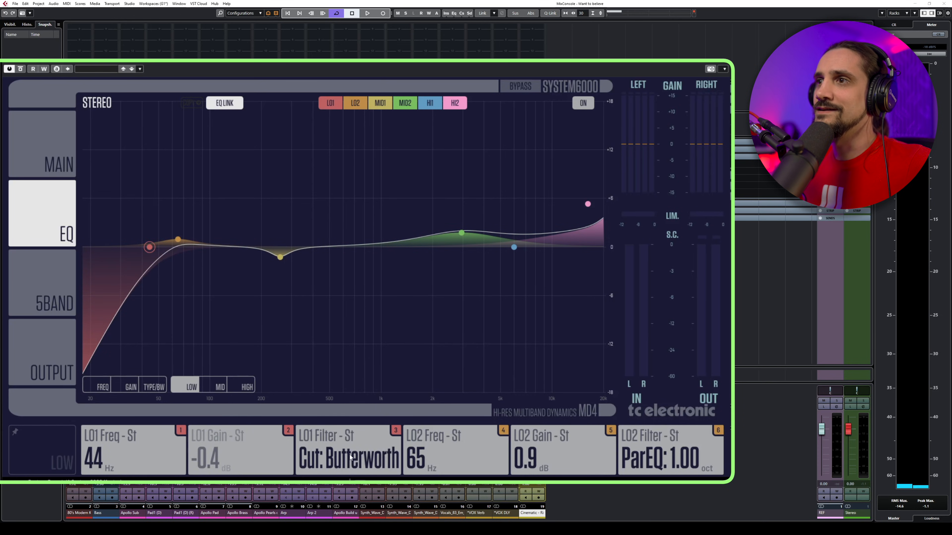
{"action": "key", "text": "space"}
{"action": "left_click_drag", "start_coordinate": [147, 247], "coordinate": [114, 256]}
{"action": "mouse_move", "coordinate": [176, 240]}
{"action": "left_mouse_down"}
{"action": "mouse_move", "coordinate": [155, 216]}
{"action": "mouse_move", "coordinate": [162, 224]}
{"action": "mouse_move", "coordinate": [190, 210]}
{"action": "mouse_move", "coordinate": [188, 231]}
{"action": "left_mouse_up"}
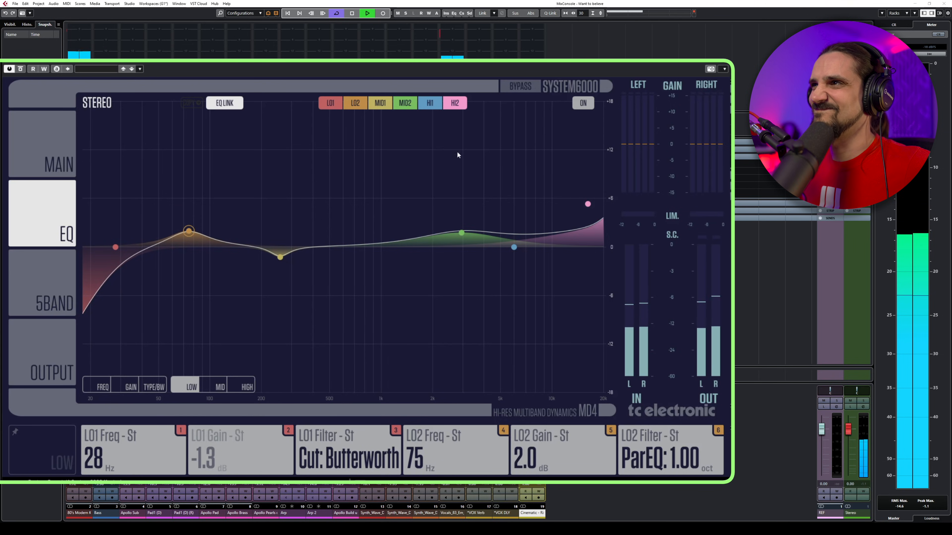
{"action": "left_click", "coordinate": [580, 103]}
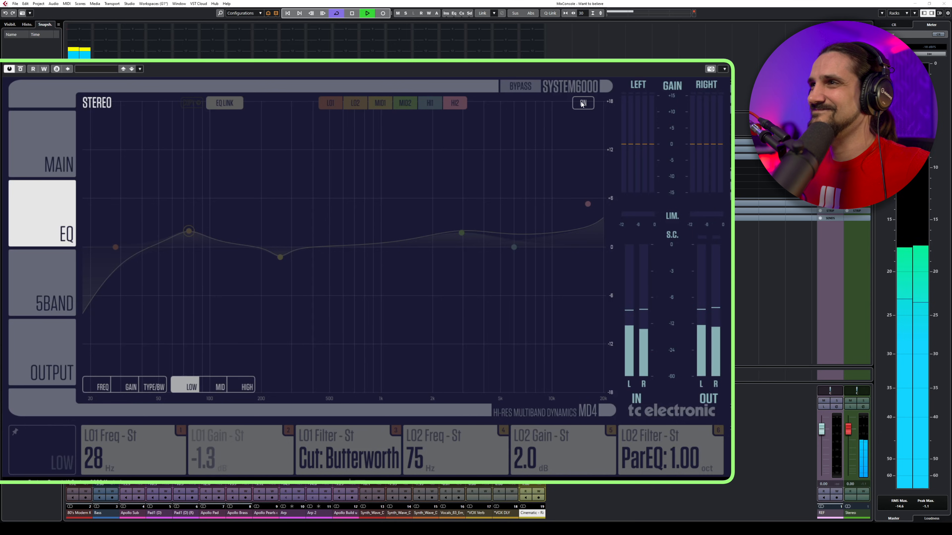
{"action": "left_click", "coordinate": [582, 103]}
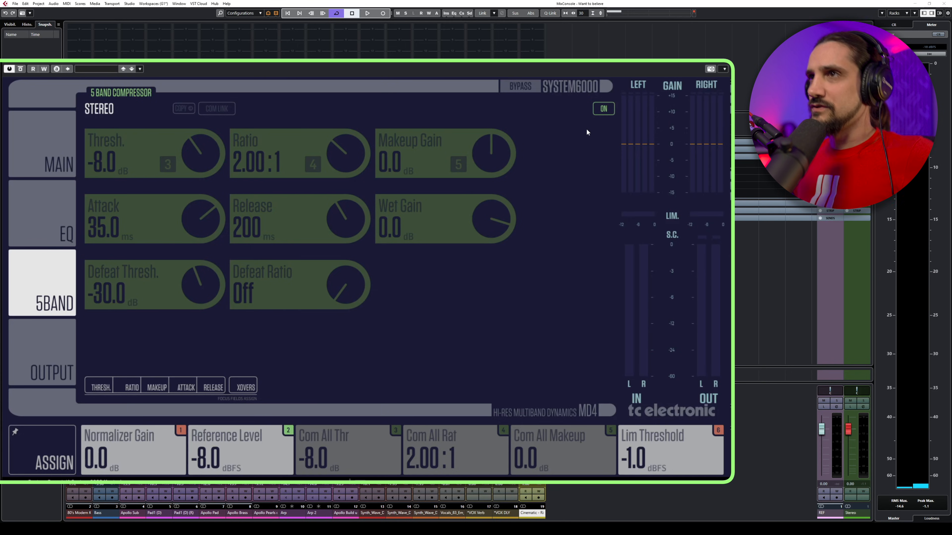
Switch on the 5-band compressor during playback and set threshold to -15.0 dB, attack to 45.0 ms and release to 175 ms
{"action": "key", "text": "space"}
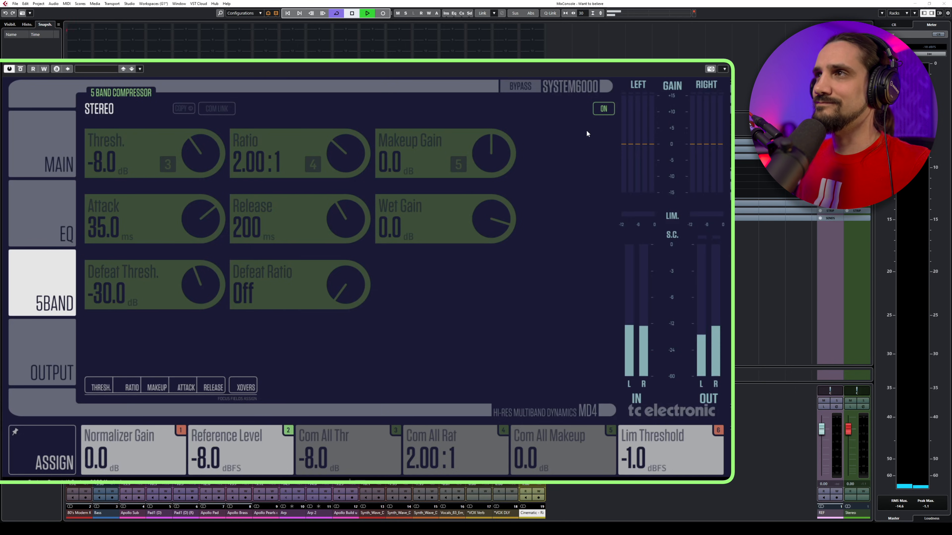
{"action": "left_click", "coordinate": [605, 109]}
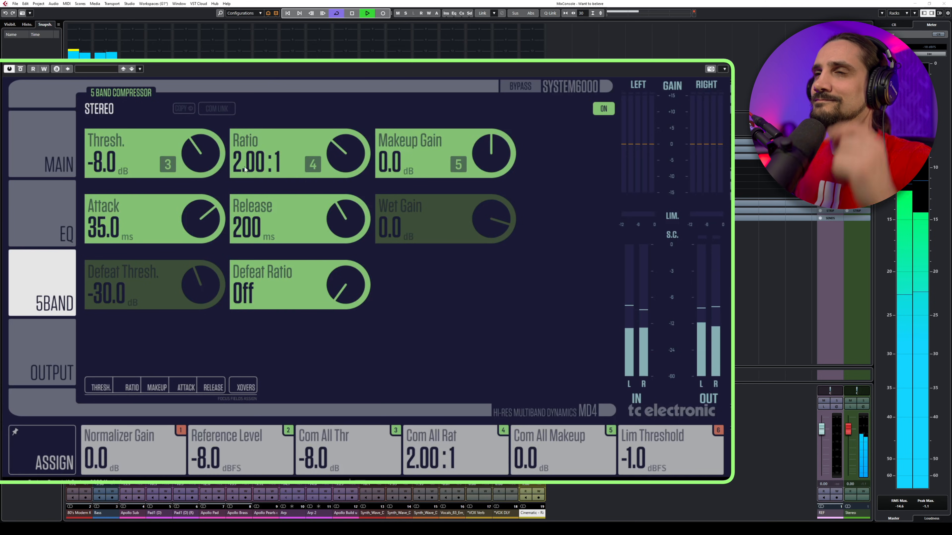
{"action": "left_click_drag", "start_coordinate": [193, 143], "coordinate": [193, 161]}
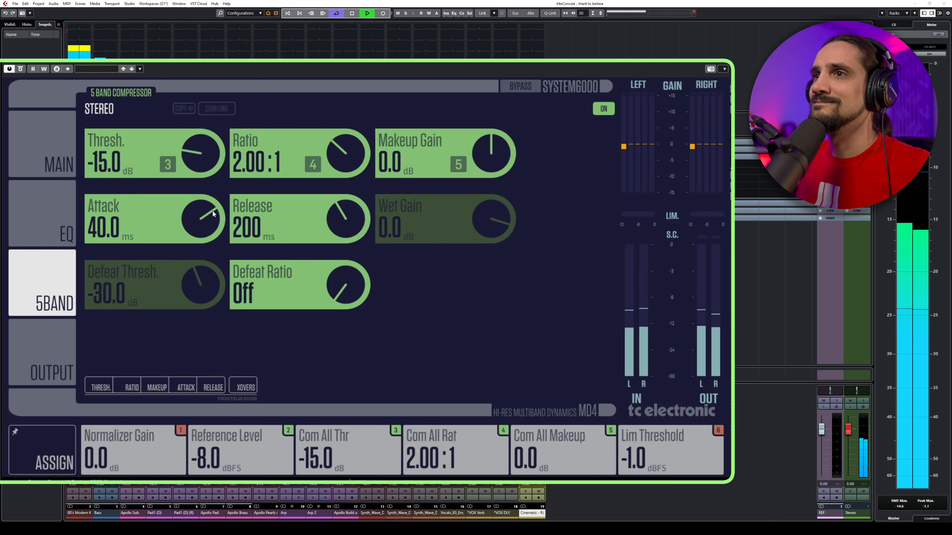
{"action": "scroll", "coordinate": [329, 217], "scroll_direction": "down", "scroll_amount": 1}
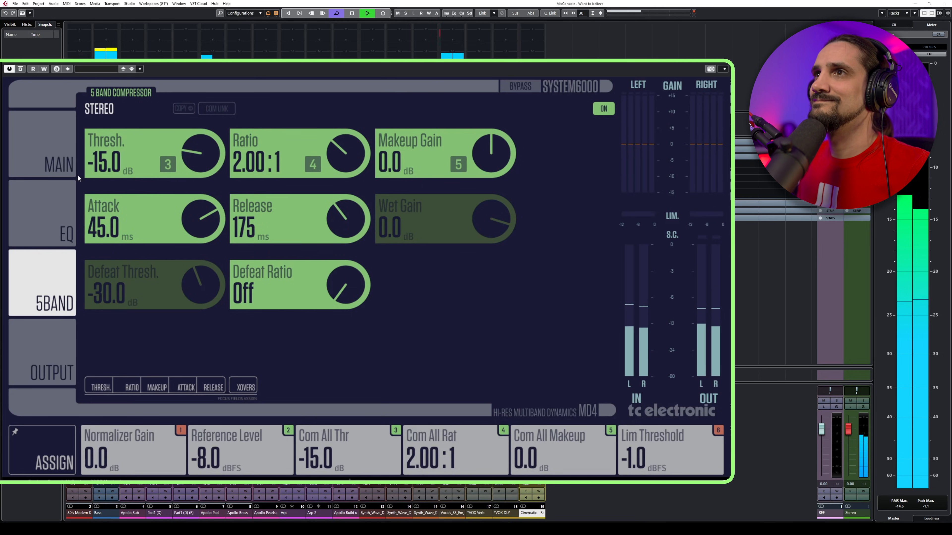
Compare the playing mix with the 5-band compressor off and on, leave it on and stop playback
{"action": "left_click", "coordinate": [603, 109]}
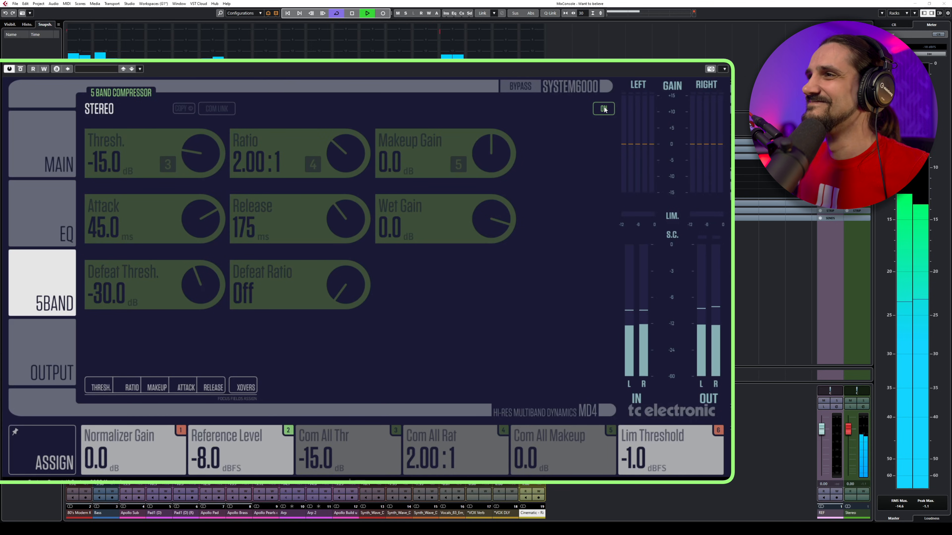
{"action": "left_click", "coordinate": [603, 109]}
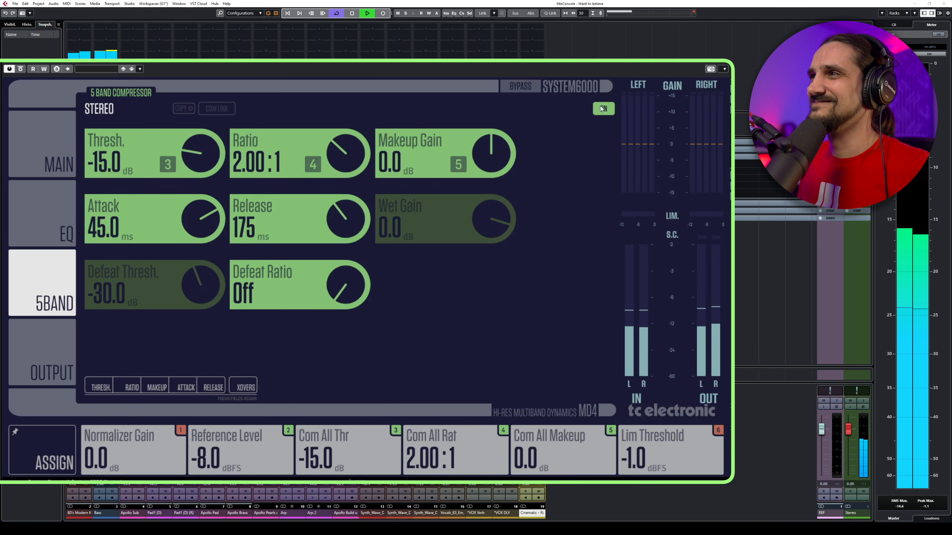
{"action": "left_click", "coordinate": [601, 109]}
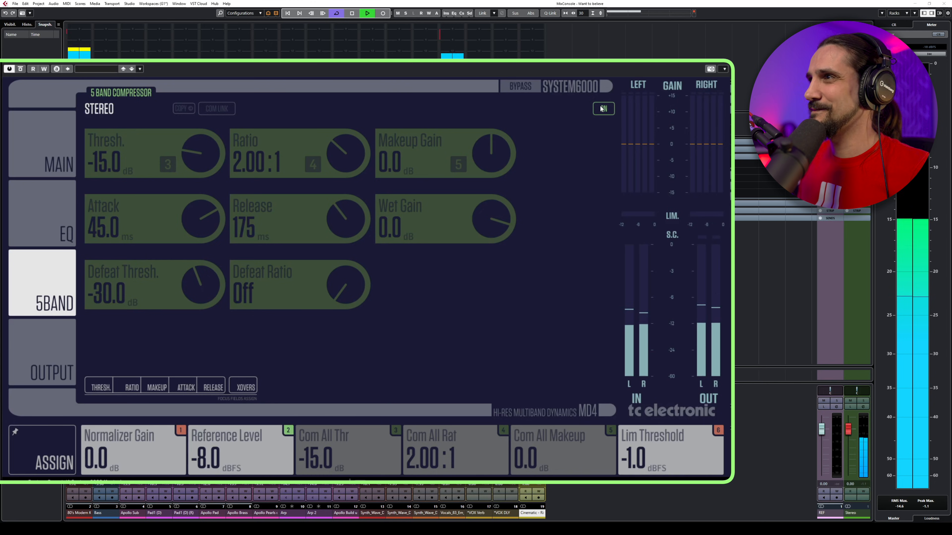
{"action": "left_click", "coordinate": [601, 109]}
{"action": "key", "text": "space"}
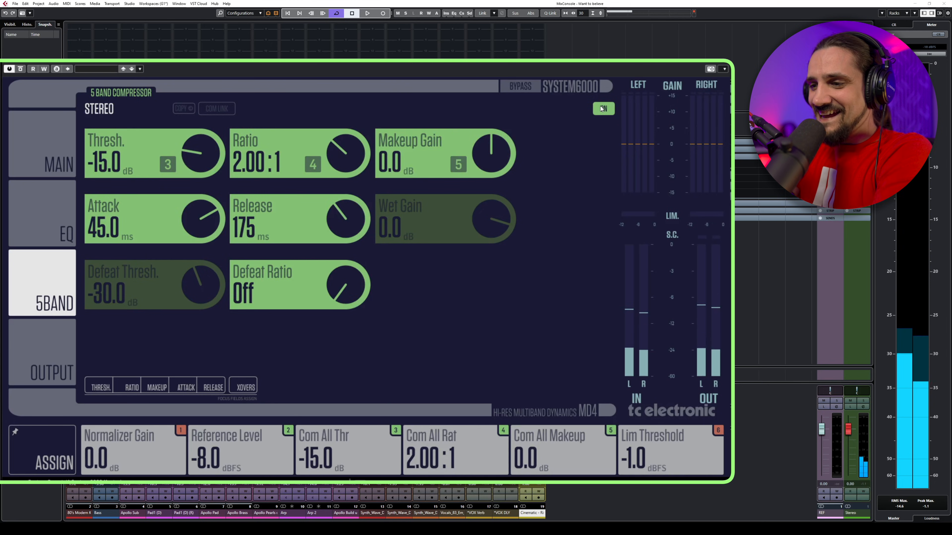
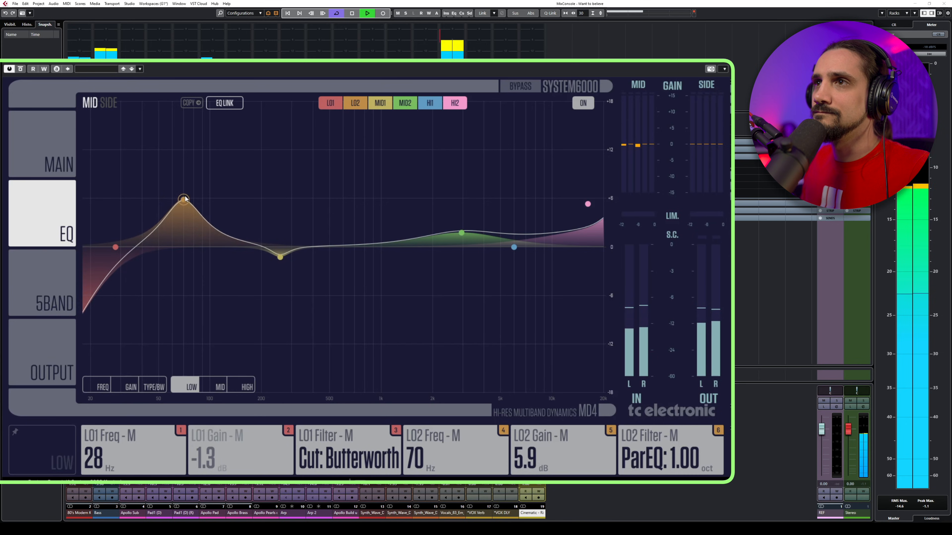
On the side channel's EQ, boost MID2 slightly and set the HI2 shelf to 5.2 dB at 10.91 kHz
{"action": "left_click", "coordinate": [109, 103]}
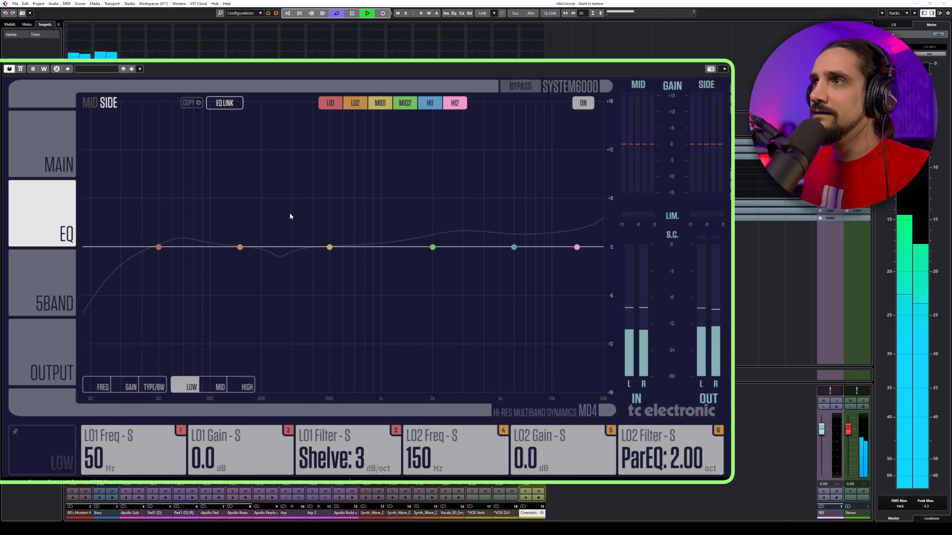
{"action": "mouse_move", "coordinate": [457, 245]}
{"action": "left_mouse_down"}
{"action": "mouse_move", "coordinate": [470, 244]}
{"action": "mouse_move", "coordinate": [486, 217]}
{"action": "mouse_move", "coordinate": [499, 171]}
{"action": "mouse_move", "coordinate": [556, 147]}
{"action": "mouse_move", "coordinate": [468, 144]}
{"action": "mouse_move", "coordinate": [310, 176]}
{"action": "mouse_move", "coordinate": [367, 218]}
{"action": "mouse_move", "coordinate": [483, 208]}
{"action": "mouse_move", "coordinate": [450, 241]}
{"action": "left_mouse_up"}
{"action": "left_click_drag", "start_coordinate": [576, 246], "coordinate": [560, 207]}
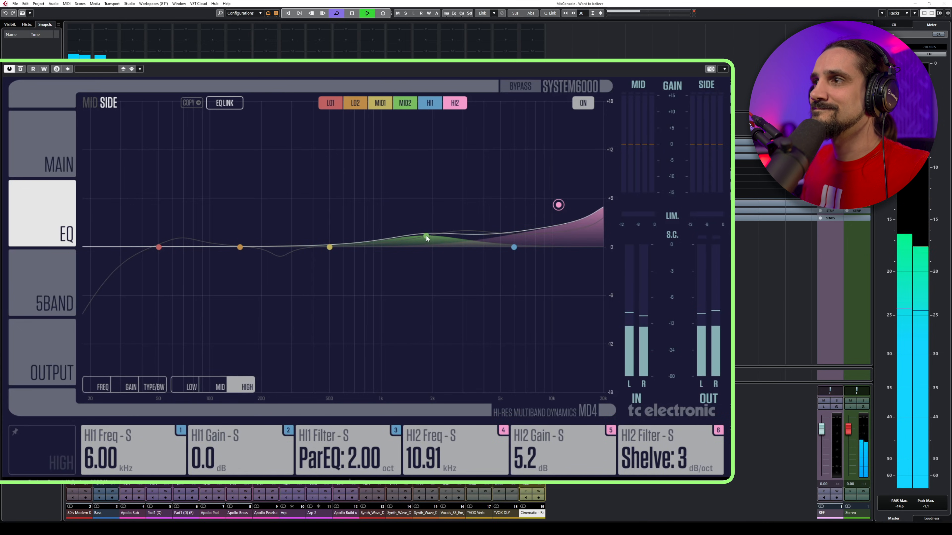
{"action": "left_click_drag", "start_coordinate": [426, 238], "coordinate": [425, 242]}
Set the side EQ's LO2 band to 0.4 dB at 244 Hz and LO1 to a Butterworth cut at 51 Hz
{"action": "left_click_drag", "start_coordinate": [240, 246], "coordinate": [272, 254]}
{"action": "key", "text": "space"}
{"action": "key", "text": "space"}
{"action": "left_click_drag", "start_coordinate": [157, 250], "coordinate": [153, 264]}
{"action": "scroll", "coordinate": [153, 264], "scroll_direction": "down", "scroll_amount": 2}
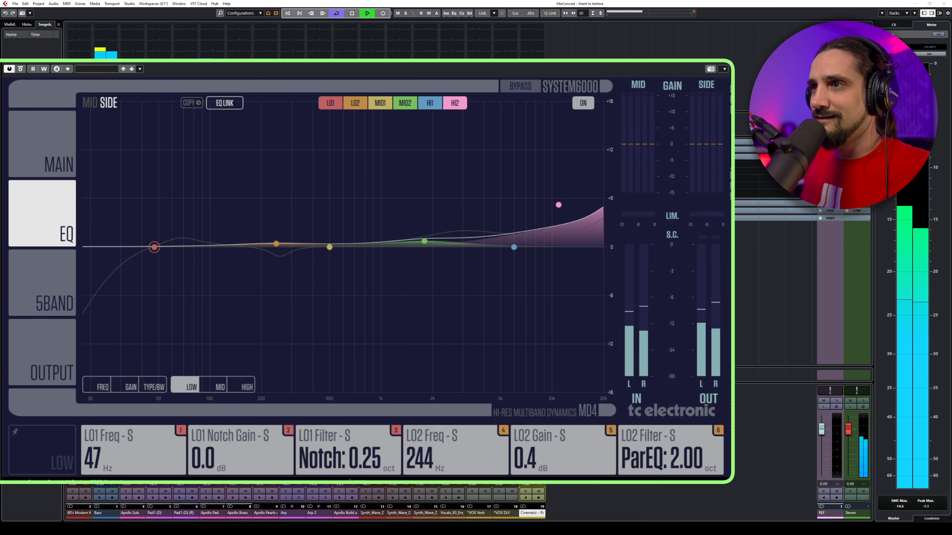
{"action": "scroll", "coordinate": [154, 247], "scroll_direction": "down", "scroll_amount": 2}
{"action": "left_click_drag", "start_coordinate": [153, 246], "coordinate": [247, 247]}
{"action": "left_click_drag", "start_coordinate": [374, 250], "coordinate": [154, 237]}
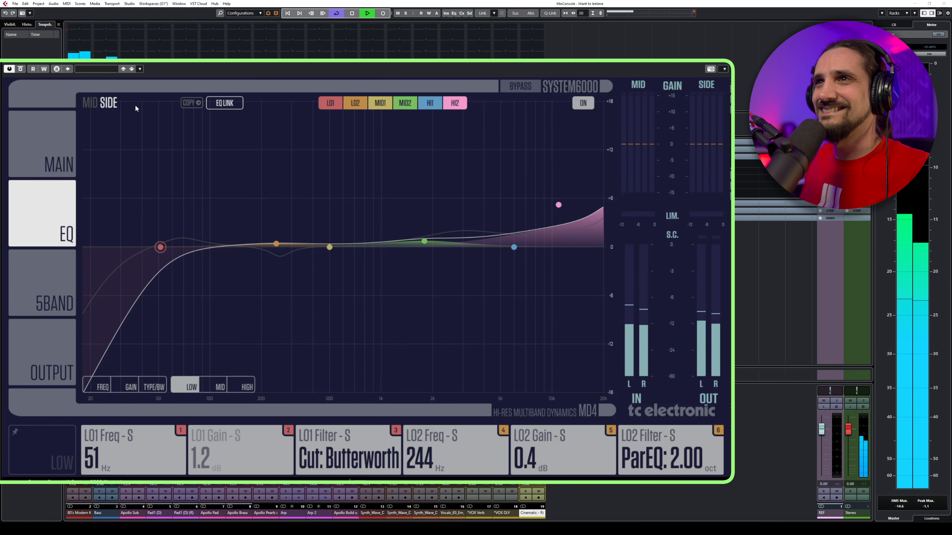
Move the mid channel's LO1 Butterworth cut to 38 Hz during playback, and stop the playback
{"action": "left_click", "coordinate": [90, 103]}
{"action": "left_click_drag", "start_coordinate": [112, 242], "coordinate": [126, 247]}
{"action": "left_click_drag", "start_coordinate": [220, 255], "coordinate": [141, 275]}
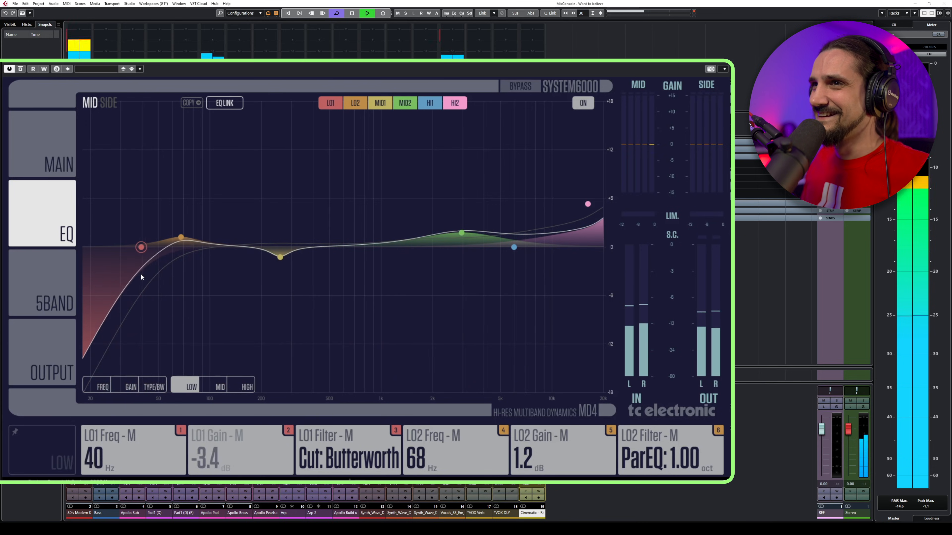
{"action": "key", "text": "space"}
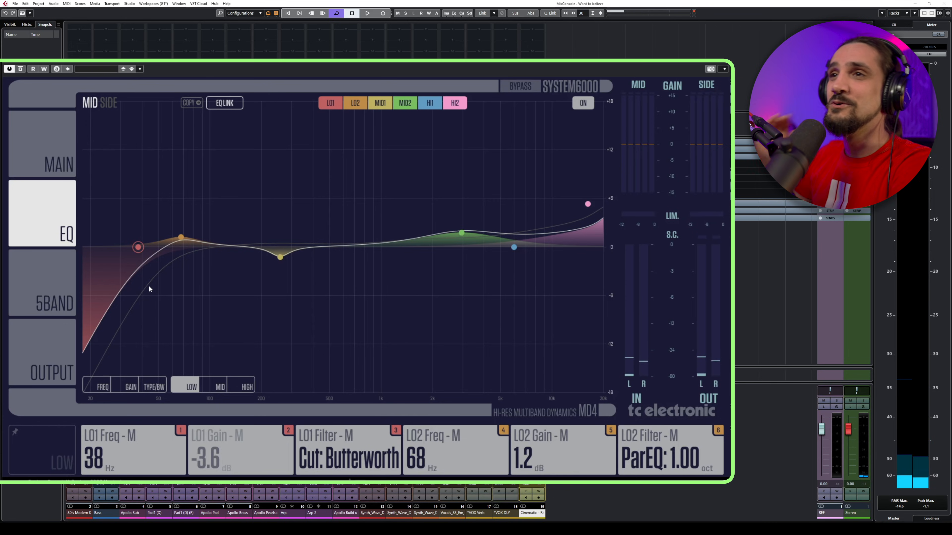
Set the side channel's overall threshold in the 5-band compressor to -21.5 dB during playback, keeping makeup gain at 0.0 dB
{"action": "left_click", "coordinate": [70, 302]}
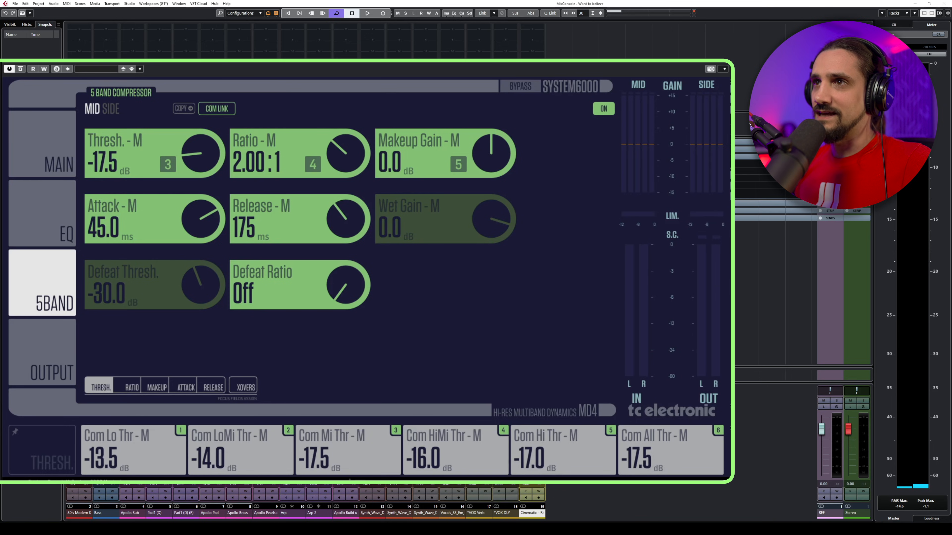
{"action": "key", "text": "space"}
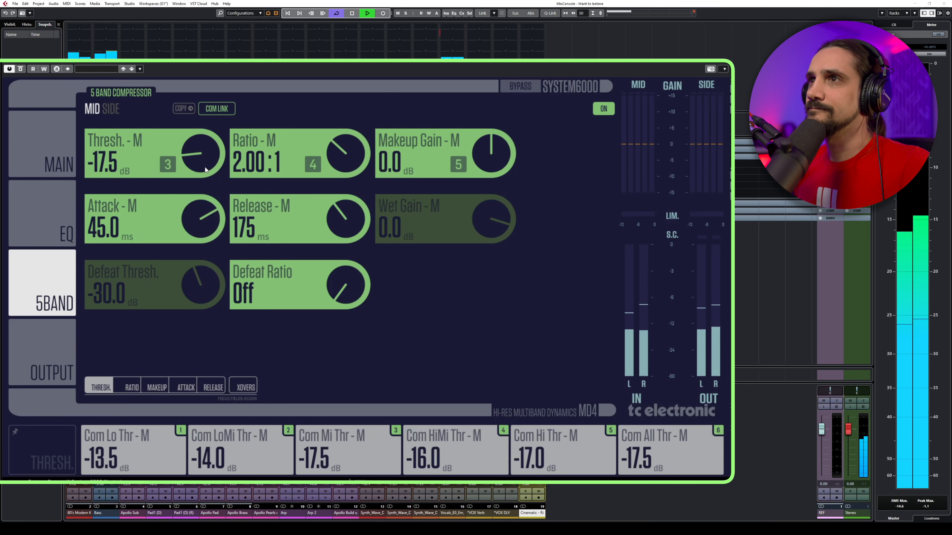
{"action": "left_click", "coordinate": [112, 109]}
{"action": "left_click_drag", "start_coordinate": [191, 141], "coordinate": [201, 173]}
{"action": "mouse_move", "coordinate": [492, 152]}
{"action": "left_mouse_down"}
{"action": "mouse_move", "coordinate": [492, 123]}
{"action": "mouse_move", "coordinate": [492, 152]}
{"action": "left_mouse_up"}
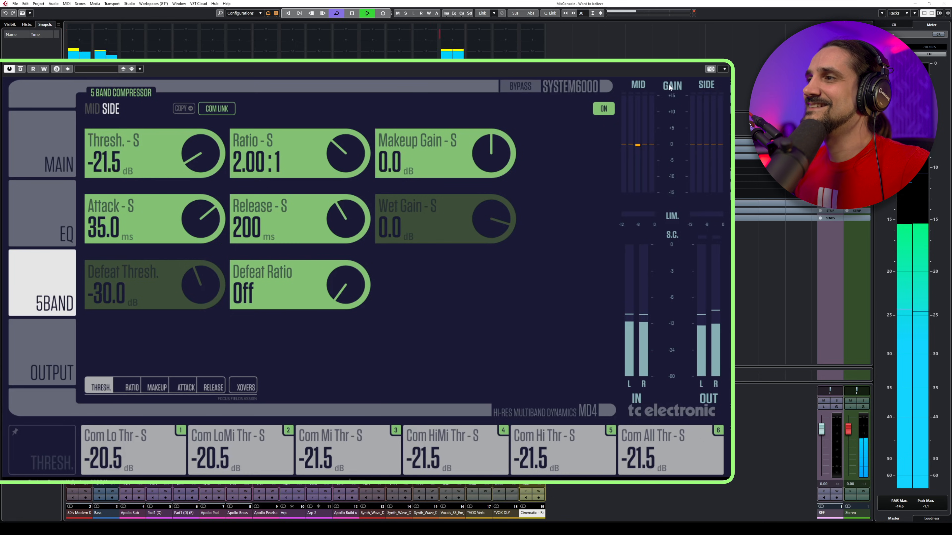
Compare the playing mix with the whole plugin bypassed and active, leaving it active
{"action": "left_click", "coordinate": [19, 70]}
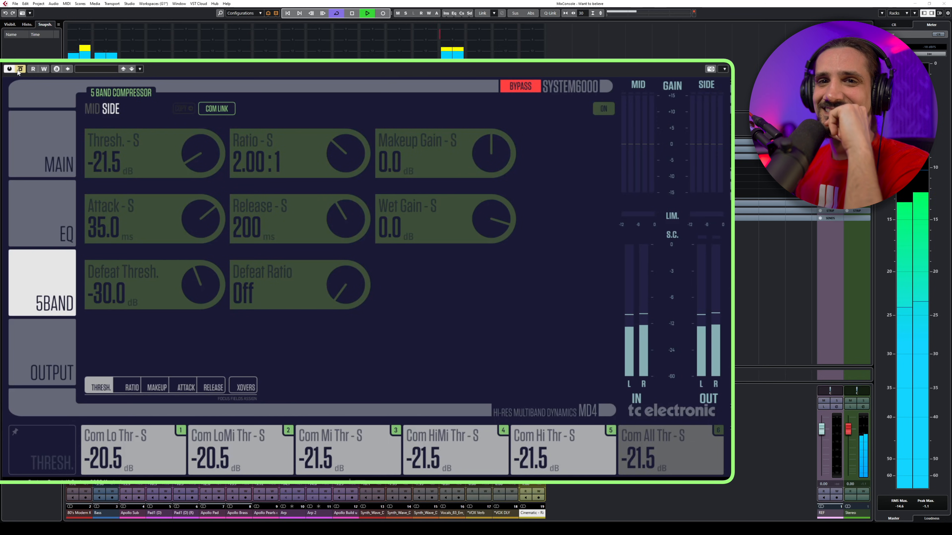
{"action": "left_click", "coordinate": [19, 70]}
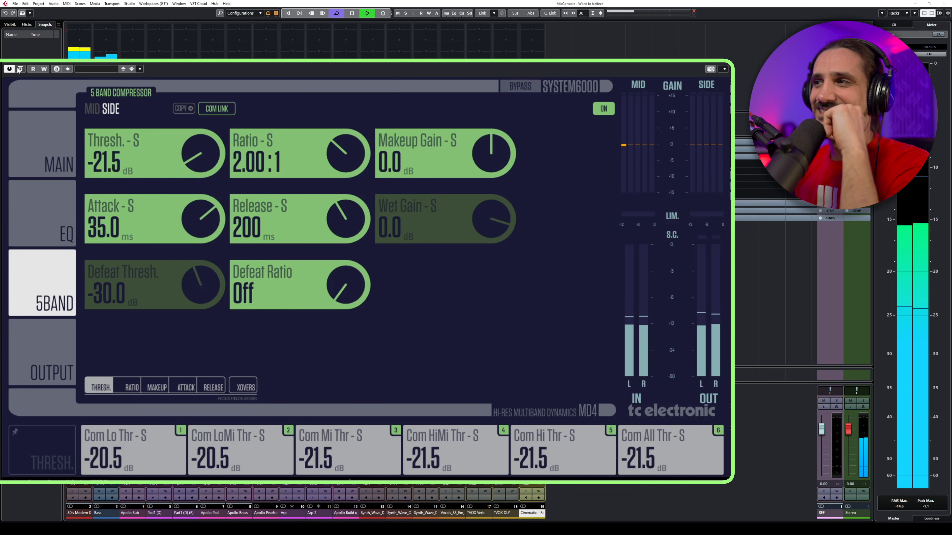
{"action": "left_click", "coordinate": [19, 70]}
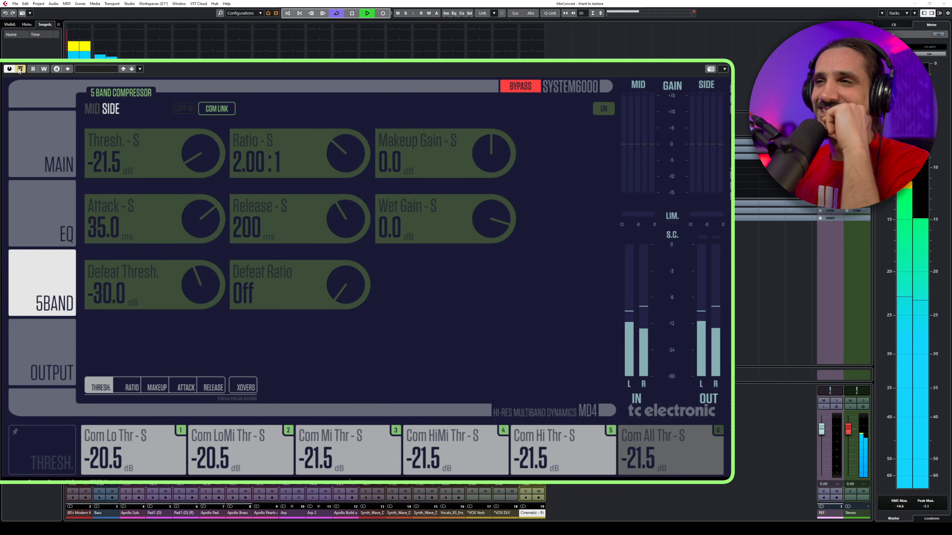
{"action": "left_click", "coordinate": [19, 70]}
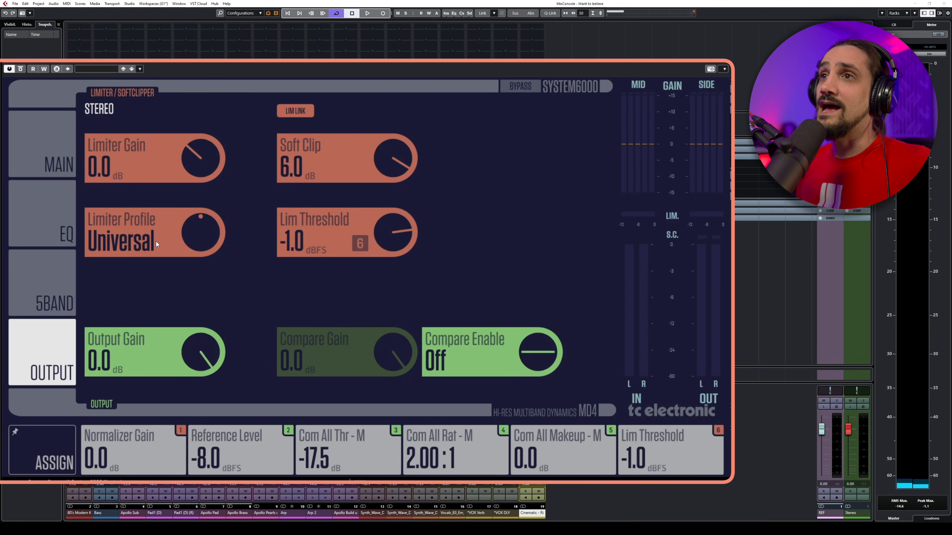
Keep the limiter profile on Universal and switch on Compare Enable with Compare Gain at 0.0 dB
{"action": "mouse_move", "coordinate": [189, 229]}
{"action": "left_mouse_down"}
{"action": "mouse_move", "coordinate": [189, 262]}
{"action": "mouse_move", "coordinate": [193, 193]}
{"action": "mouse_move", "coordinate": [190, 214]}
{"action": "left_mouse_up"}
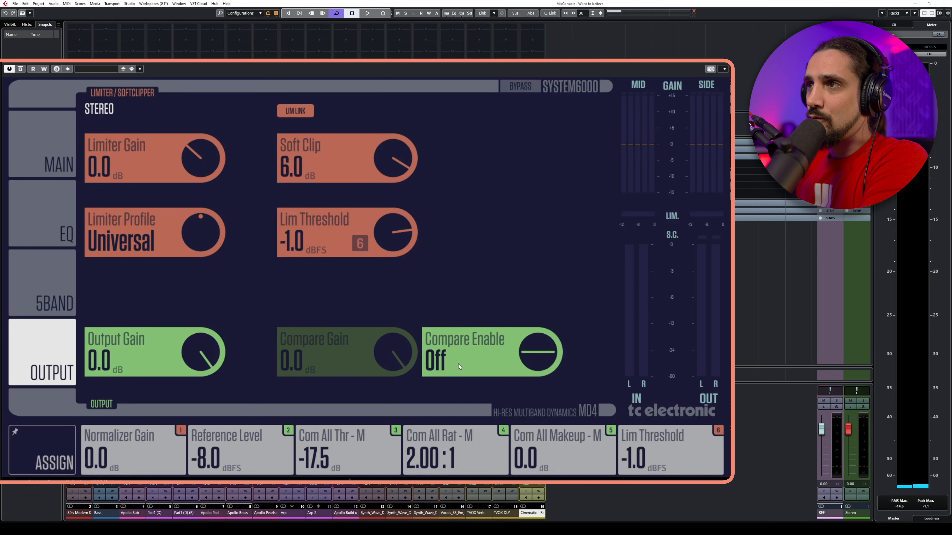
{"action": "left_click", "coordinate": [543, 346]}
{"action": "mouse_move", "coordinate": [383, 344]}
{"action": "left_mouse_down"}
{"action": "mouse_move", "coordinate": [372, 388]}
{"action": "mouse_move", "coordinate": [382, 385]}
{"action": "mouse_move", "coordinate": [388, 327]}
{"action": "left_mouse_up"}
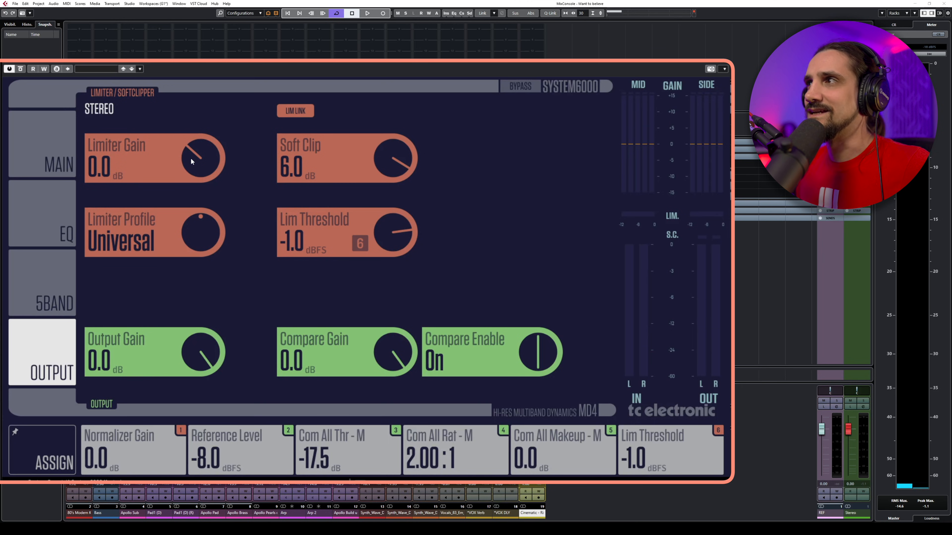
Start playback and raise Limiter Gain to 8.8 dB
{"action": "key", "text": "space"}
{"action": "left_click_drag", "start_coordinate": [190, 158], "coordinate": [196, 108]}
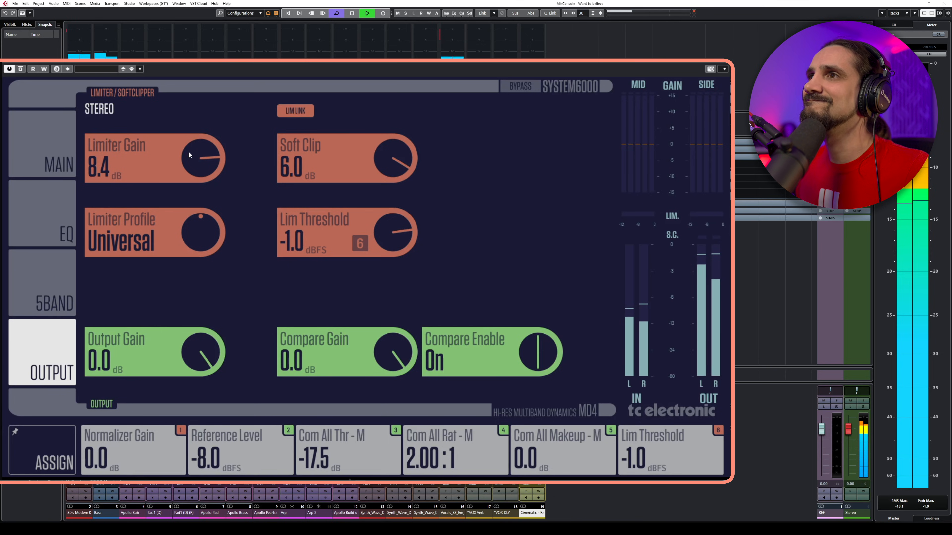
{"action": "left_click_drag", "start_coordinate": [193, 149], "coordinate": [193, 148]}
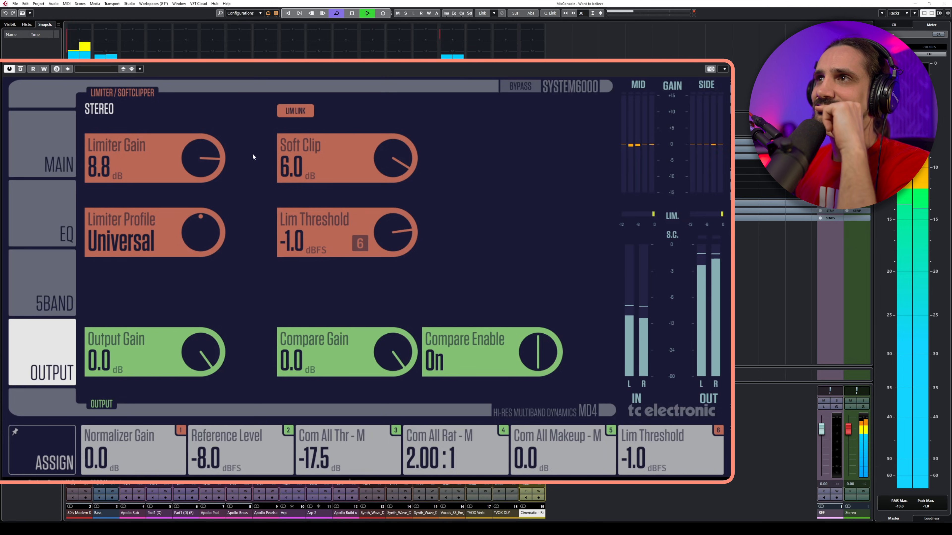
Audition Soft Clip at -6.0 dB and Off during playback, and set it to 3.0 dB
{"action": "left_click_drag", "start_coordinate": [392, 152], "coordinate": [389, 269]}
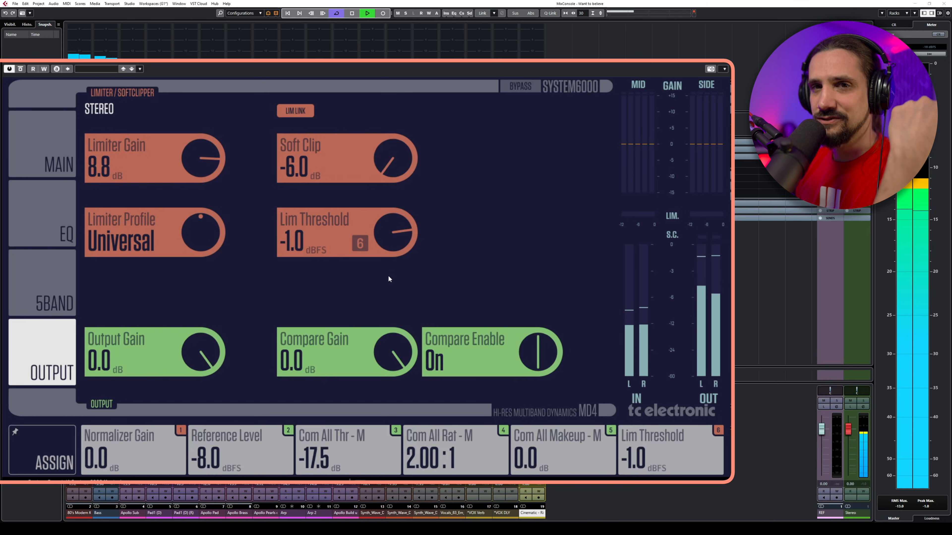
{"action": "scroll", "coordinate": [389, 180], "scroll_direction": "down", "scroll_amount": 1}
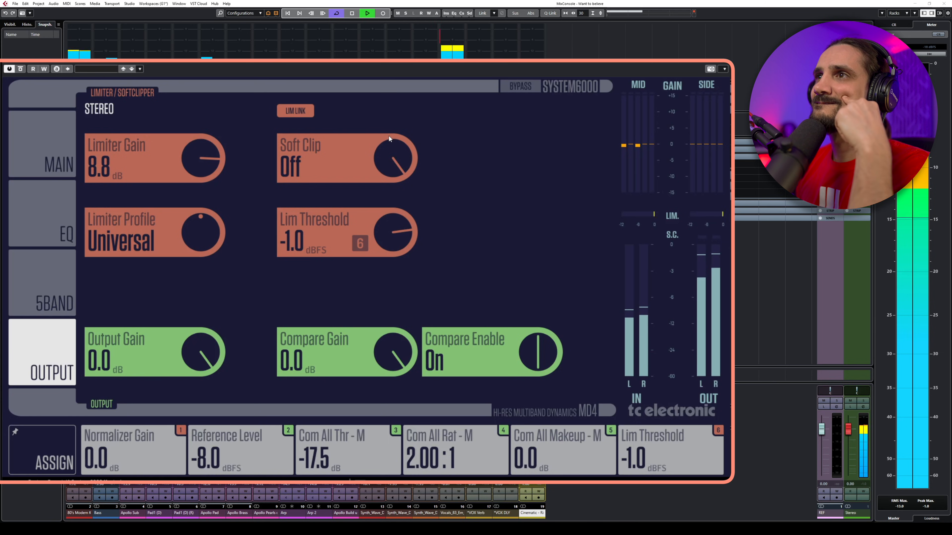
{"action": "left_click_drag", "start_coordinate": [389, 145], "coordinate": [392, 188]}
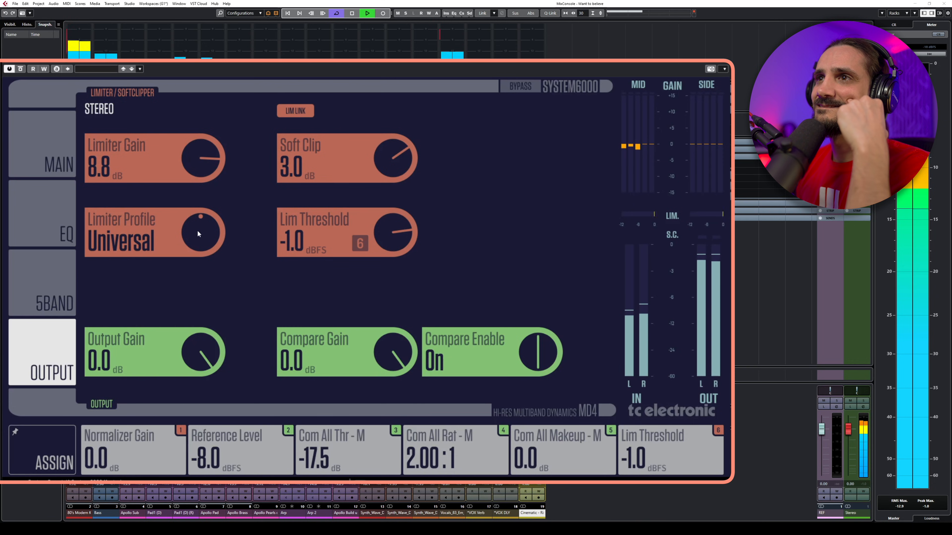
Set Limiter Profile to Loud, auditioning Limiter Gain at 10.3 dB before lowering it to 0.1 dB
{"action": "left_click_drag", "start_coordinate": [197, 230], "coordinate": [201, 216]}
{"action": "left_click_drag", "start_coordinate": [197, 165], "coordinate": [203, 156]}
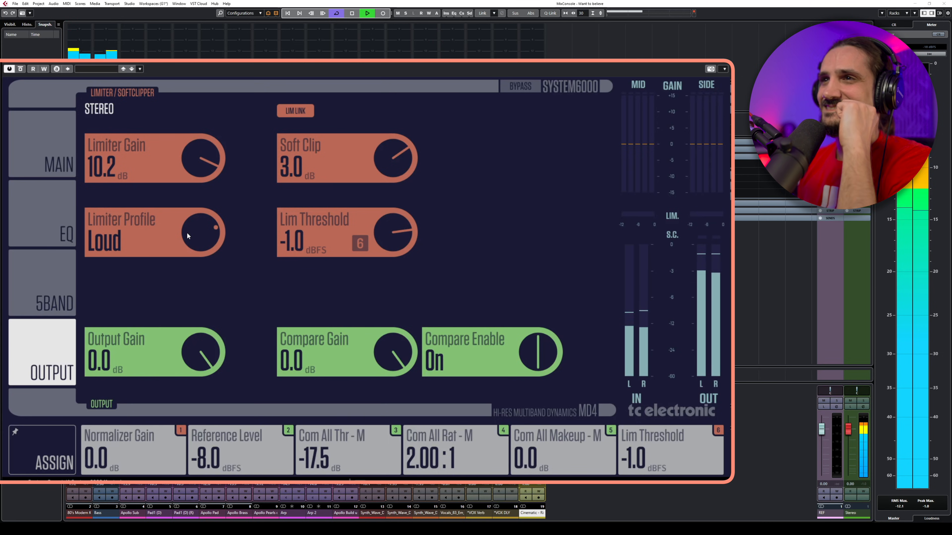
{"action": "mouse_move", "coordinate": [193, 231]}
{"action": "left_mouse_down"}
{"action": "mouse_move", "coordinate": [193, 245]}
{"action": "mouse_move", "coordinate": [193, 229]}
{"action": "left_mouse_up"}
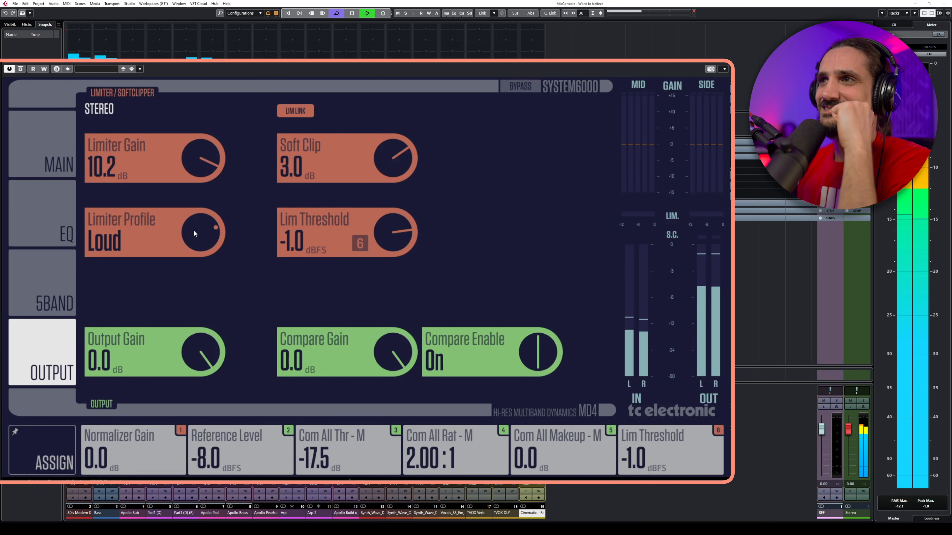
{"action": "left_click_drag", "start_coordinate": [201, 161], "coordinate": [201, 162]}
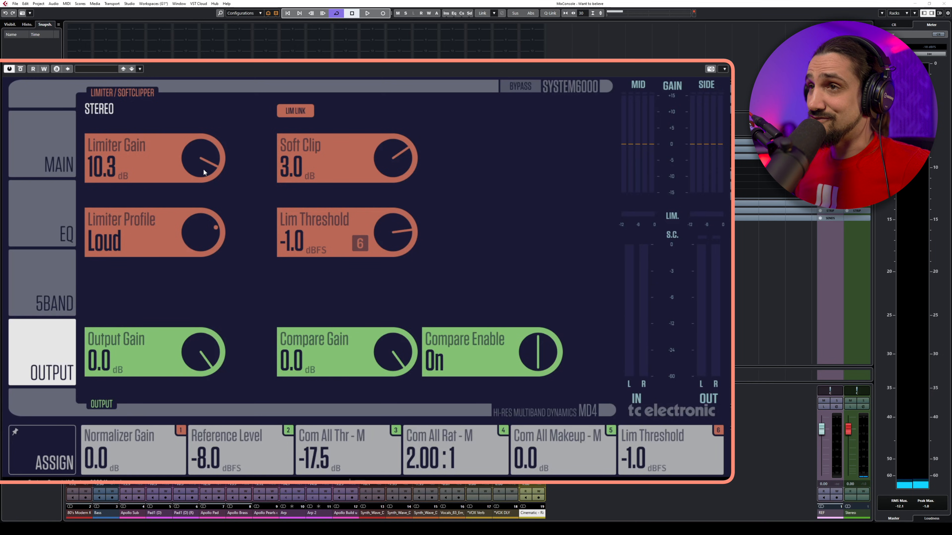
{"action": "left_click_drag", "start_coordinate": [210, 150], "coordinate": [207, 212]}
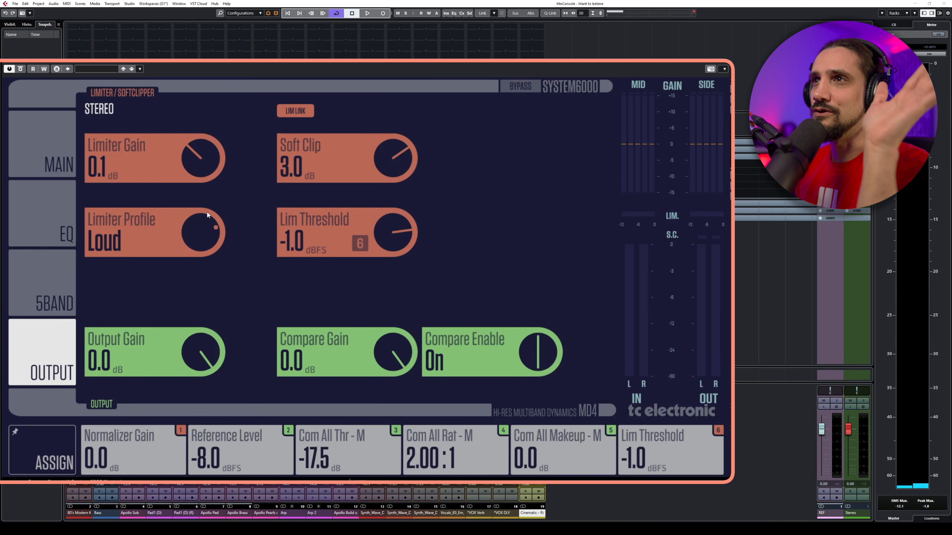
Go through the 5-band compressor modes Normal, Parallel and Parallel UL in the main setup, ending on Parallel UL
{"action": "left_click", "coordinate": [57, 165]}
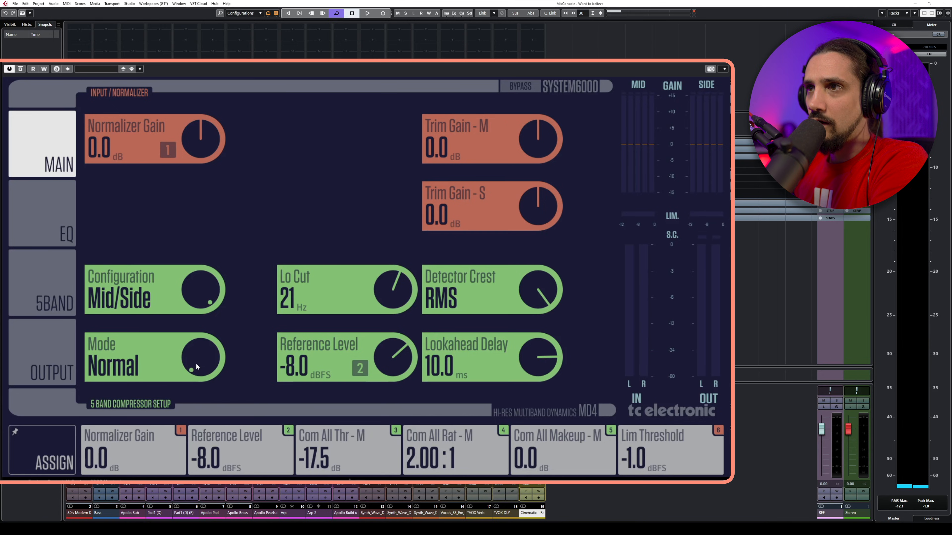
{"action": "left_click_drag", "start_coordinate": [196, 360], "coordinate": [208, 326]}
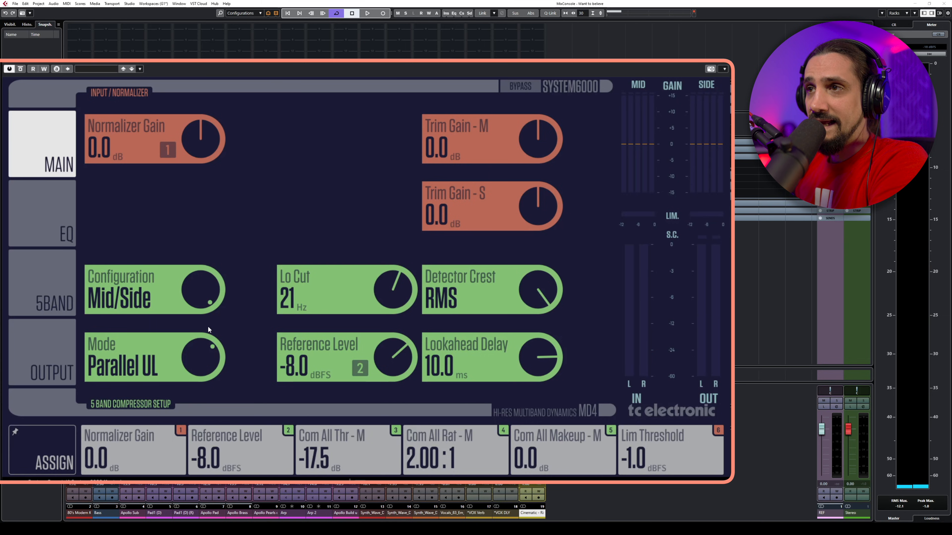
{"action": "left_click_drag", "start_coordinate": [203, 356], "coordinate": [212, 332]}
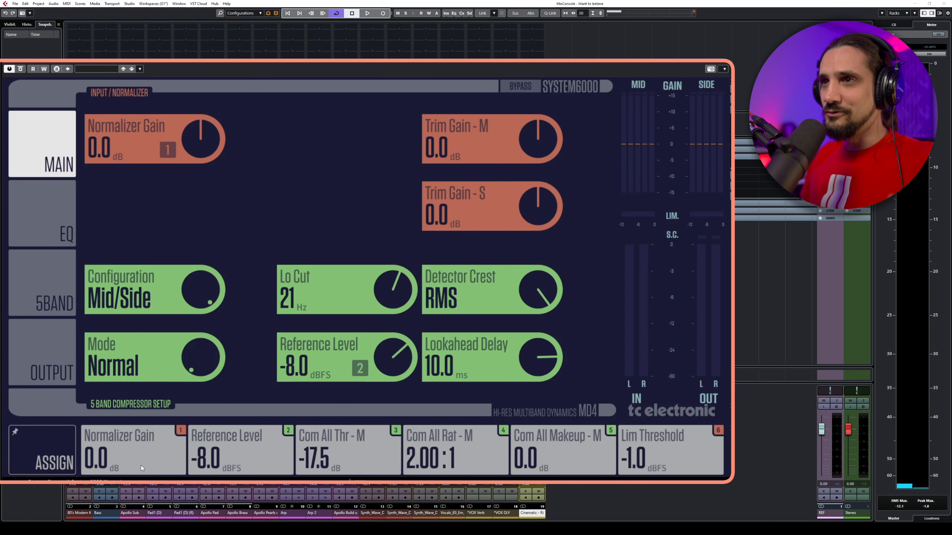
{"action": "left_click_drag", "start_coordinate": [193, 360], "coordinate": [203, 339]}
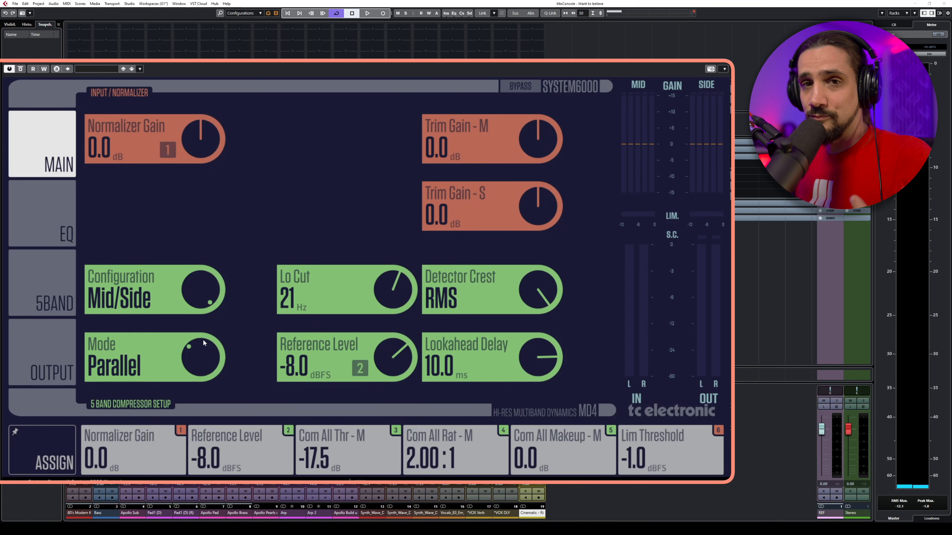
{"action": "left_click_drag", "start_coordinate": [203, 339], "coordinate": [209, 336]}
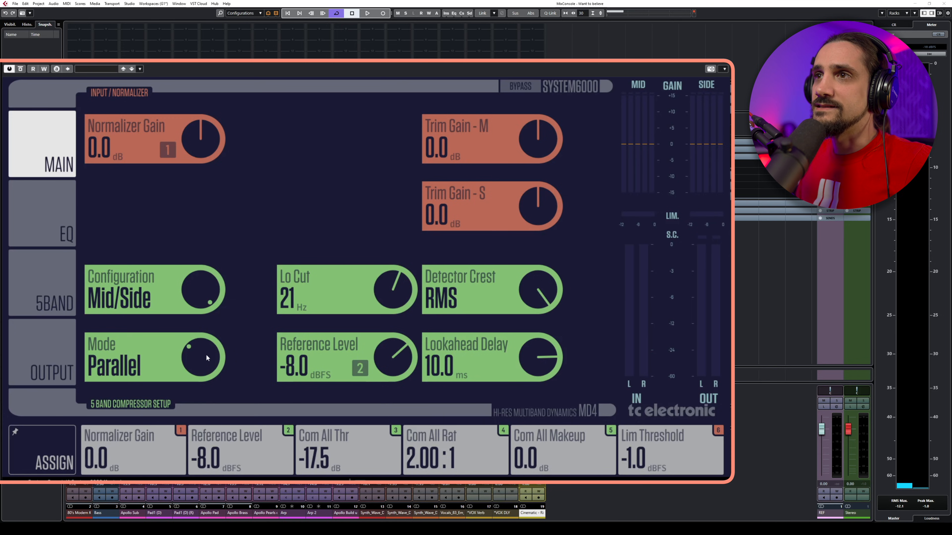
{"action": "left_click_drag", "start_coordinate": [204, 348], "coordinate": [205, 346]}
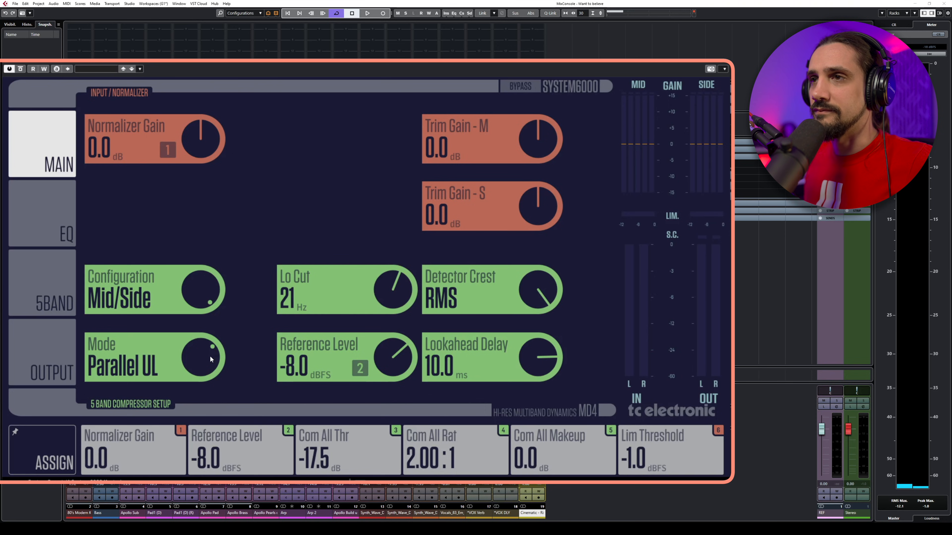
Compare the Parallel and Parallel UL compressor modes during playback, and stop playback on Parallel UL
{"action": "key", "text": "space"}
{"action": "left_click_drag", "start_coordinate": [210, 357], "coordinate": [208, 371]}
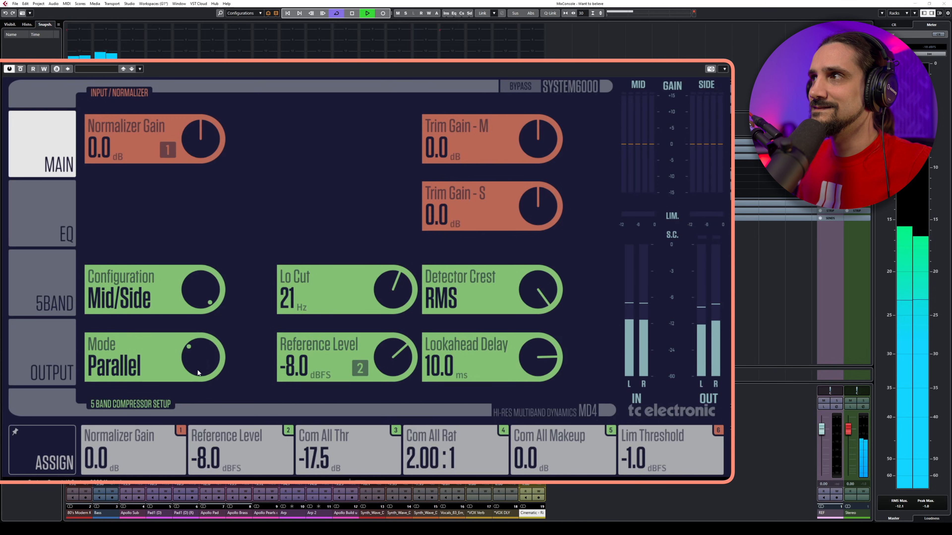
{"action": "left_click_drag", "start_coordinate": [201, 357], "coordinate": [201, 346]}
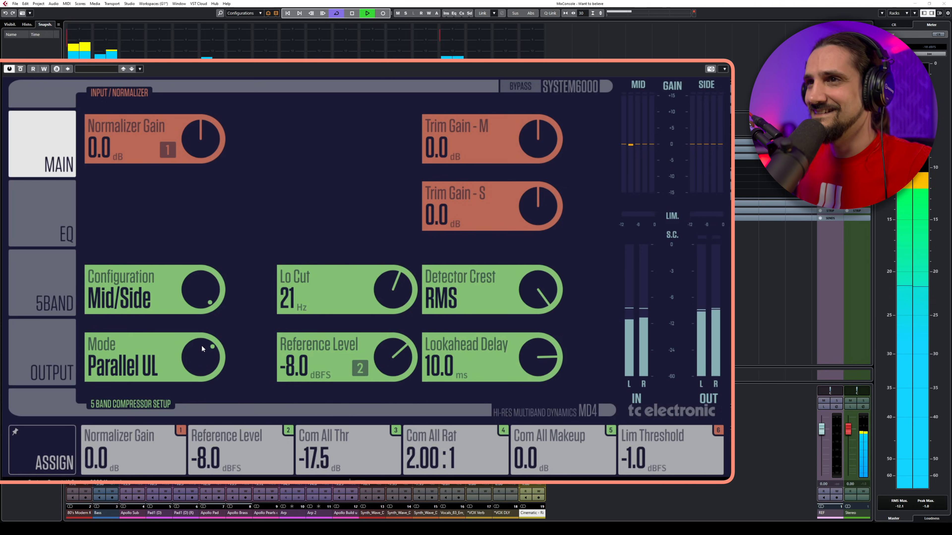
{"action": "key", "text": "space"}
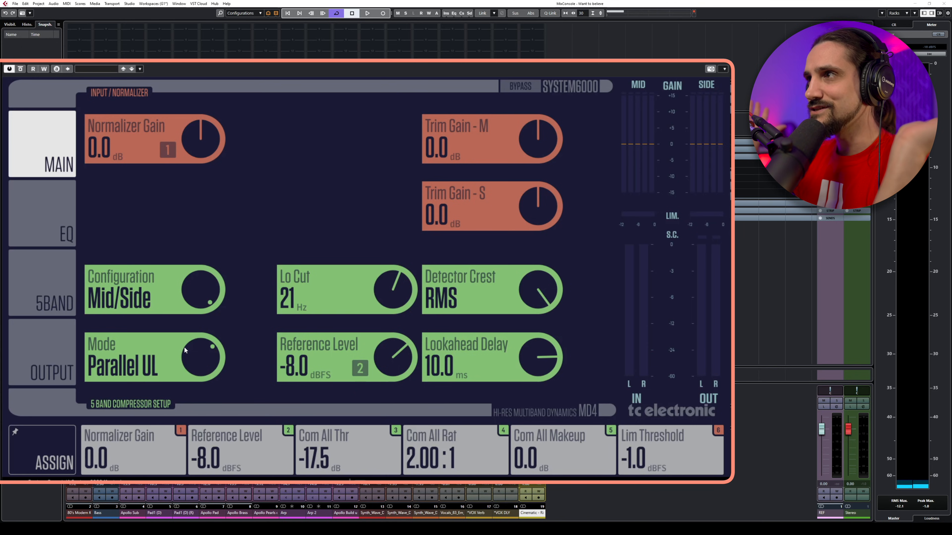
Try the DXP compressor mode, set Mode back to Normal and start playback
{"action": "left_click_drag", "start_coordinate": [184, 348], "coordinate": [191, 343]}
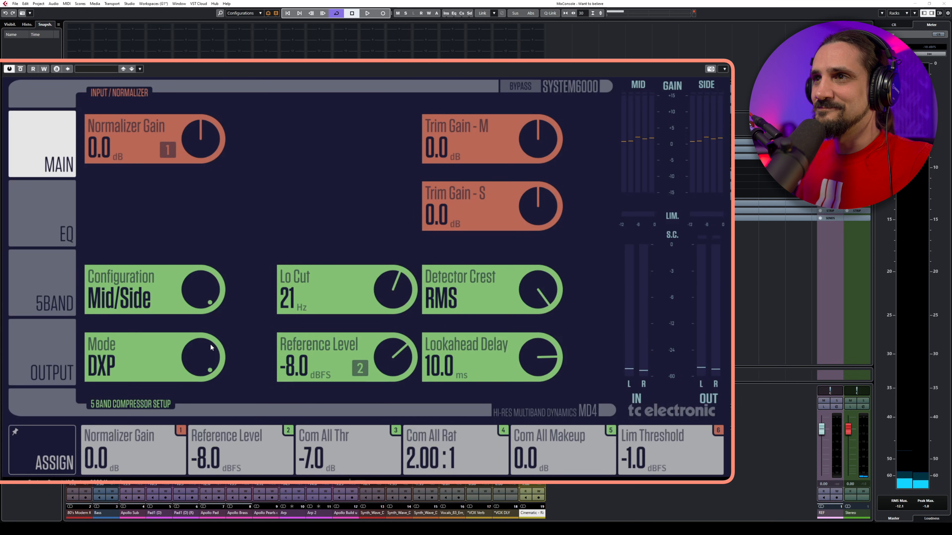
{"action": "left_click_drag", "start_coordinate": [210, 347], "coordinate": [197, 455]}
{"action": "key", "text": "space"}
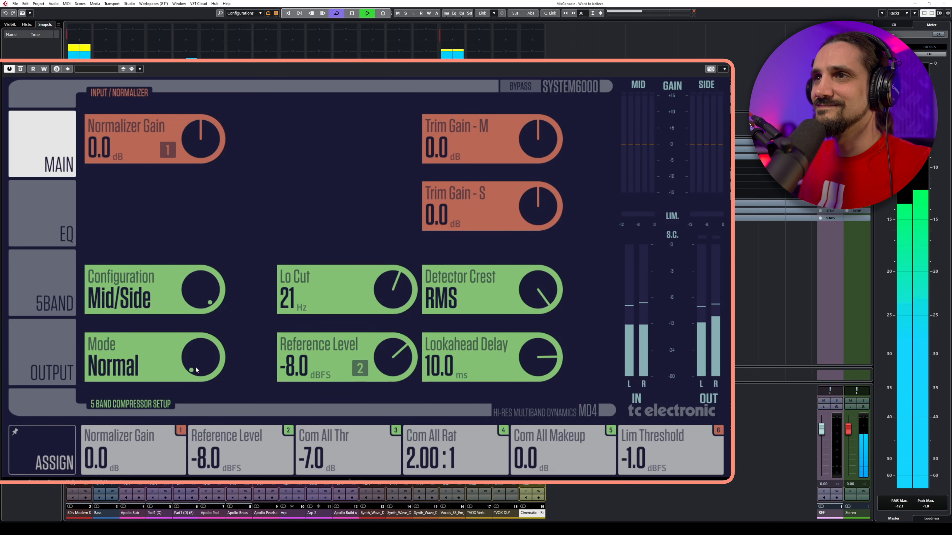
Set the compressor Mode to DXP, then compare playback with the whole plugin bypassed and with only the 5-band compressor switched off
{"action": "left_click_drag", "start_coordinate": [192, 357], "coordinate": [208, 226]}
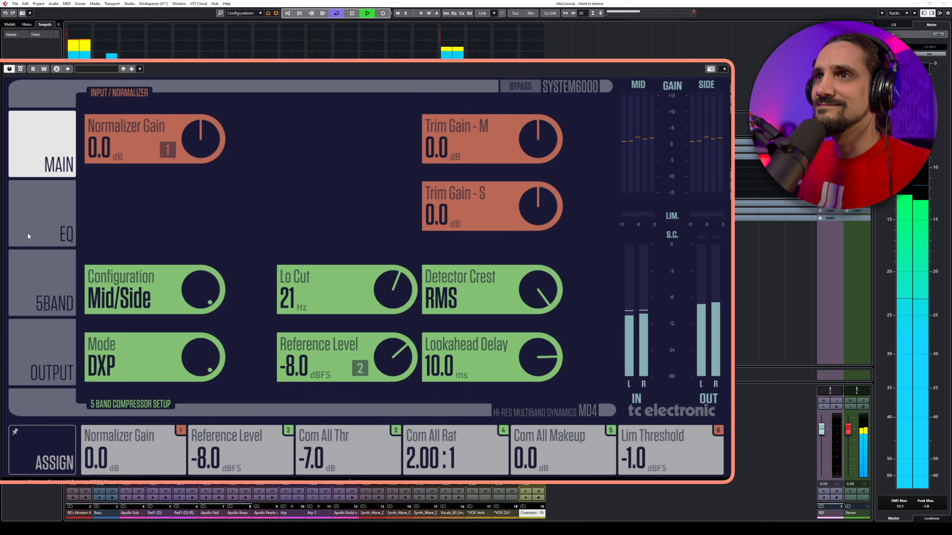
{"action": "left_click", "coordinate": [47, 294]}
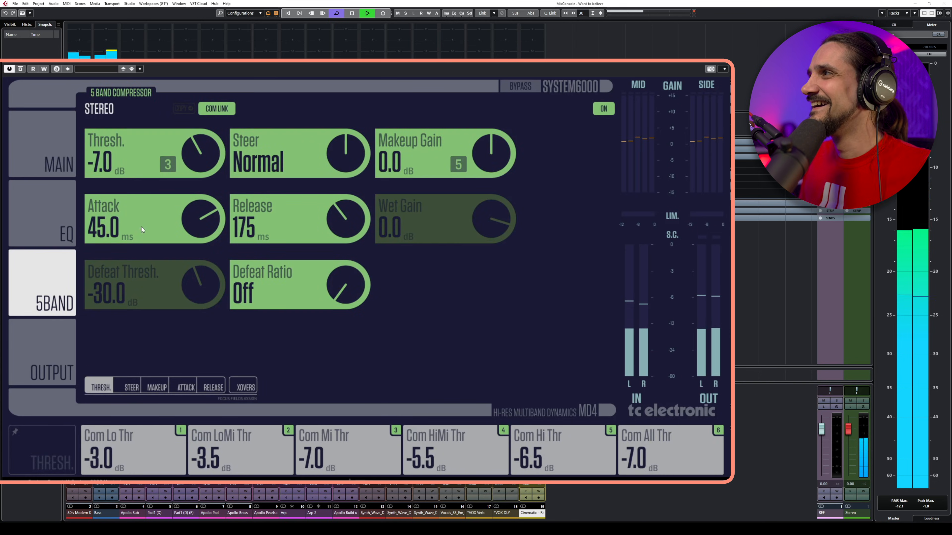
{"action": "left_click", "coordinate": [20, 69]}
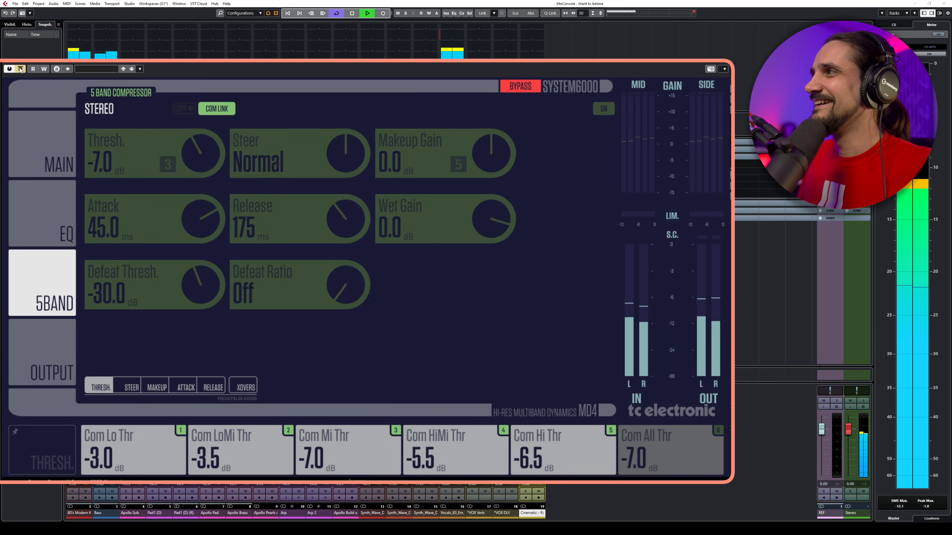
{"action": "left_click", "coordinate": [20, 69]}
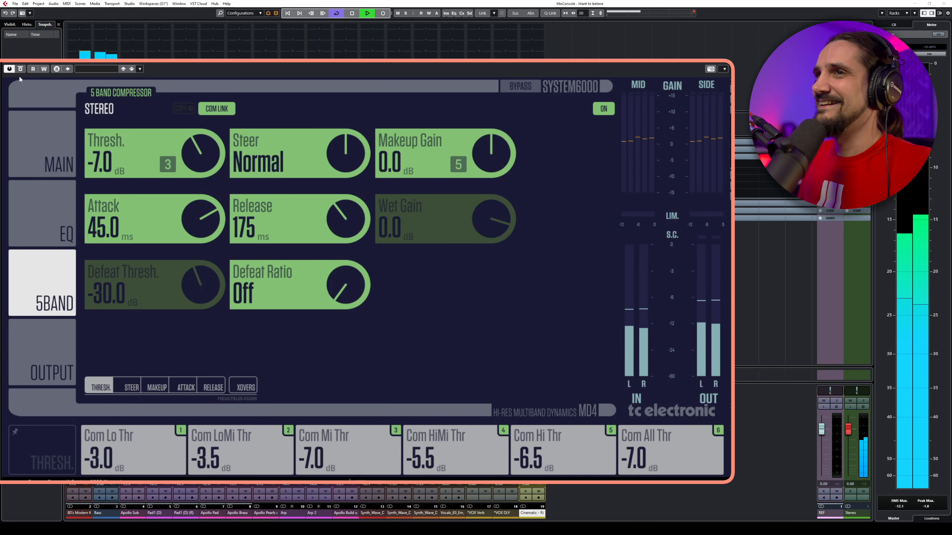
{"action": "left_click", "coordinate": [603, 109]}
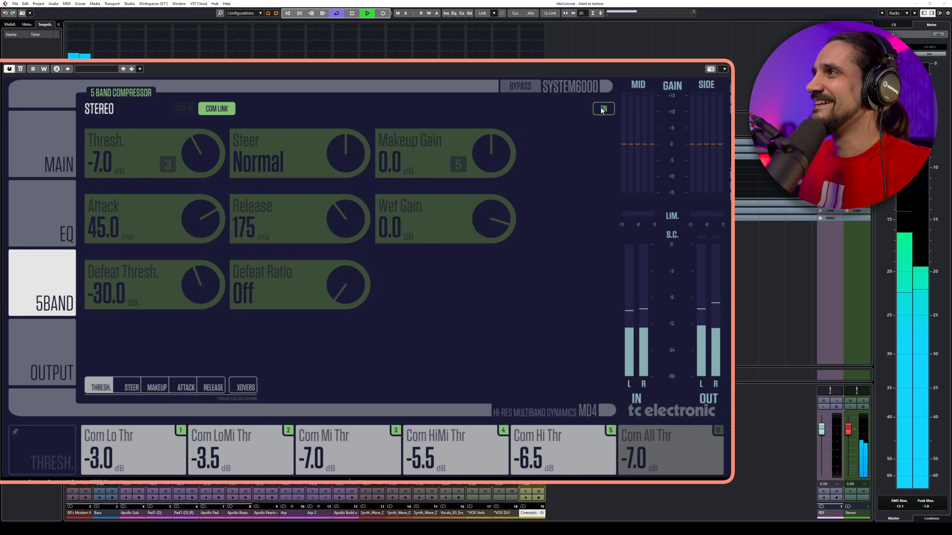
{"action": "left_click", "coordinate": [603, 109]}
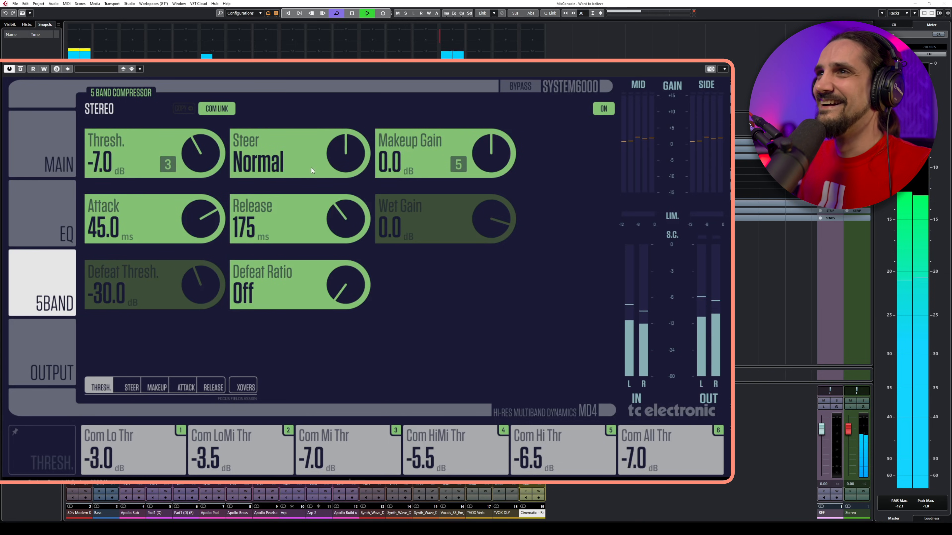
Raise the linked 5-band compressor threshold to -5.5 dB and compare the compressor on and off during playback
{"action": "scroll", "coordinate": [221, 156], "scroll_direction": "up", "scroll_amount": 3}
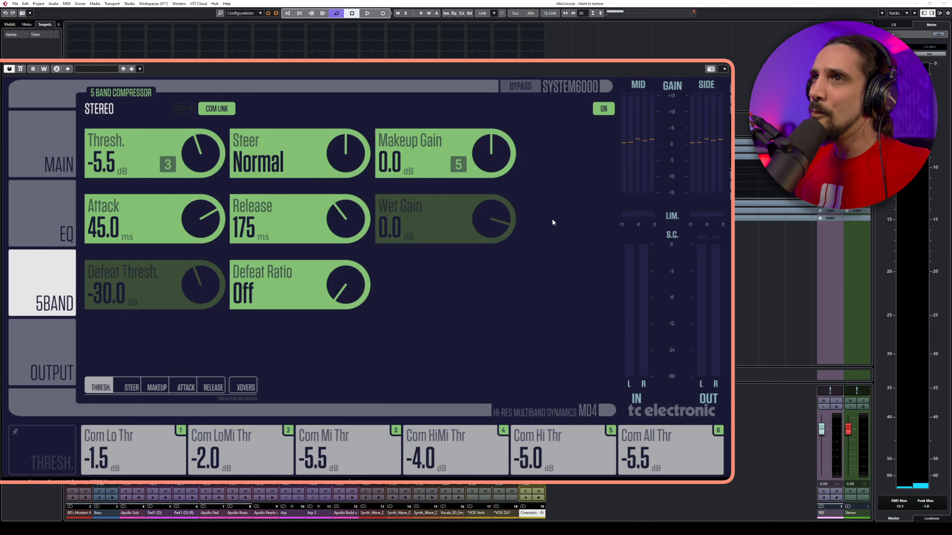
{"action": "key", "text": "space"}
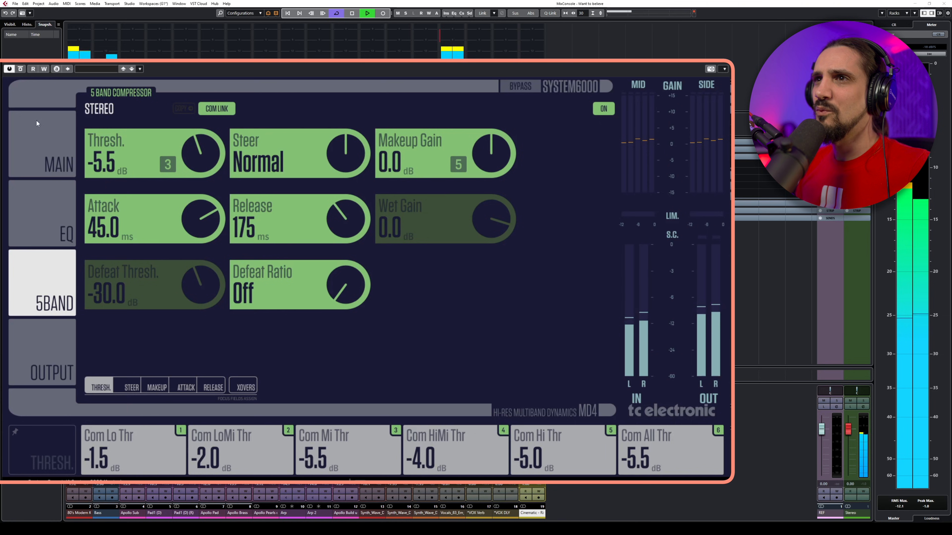
{"action": "left_click", "coordinate": [604, 111]}
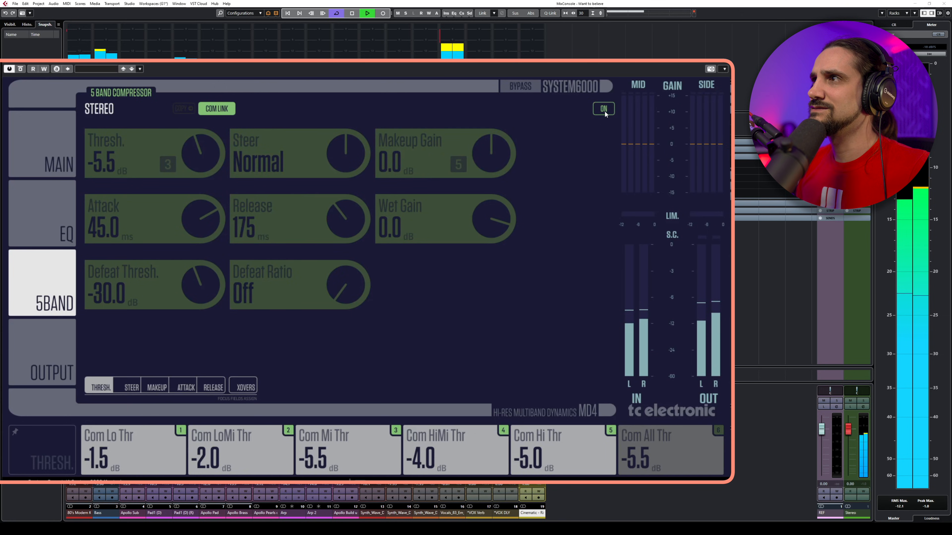
{"action": "left_click", "coordinate": [604, 112]}
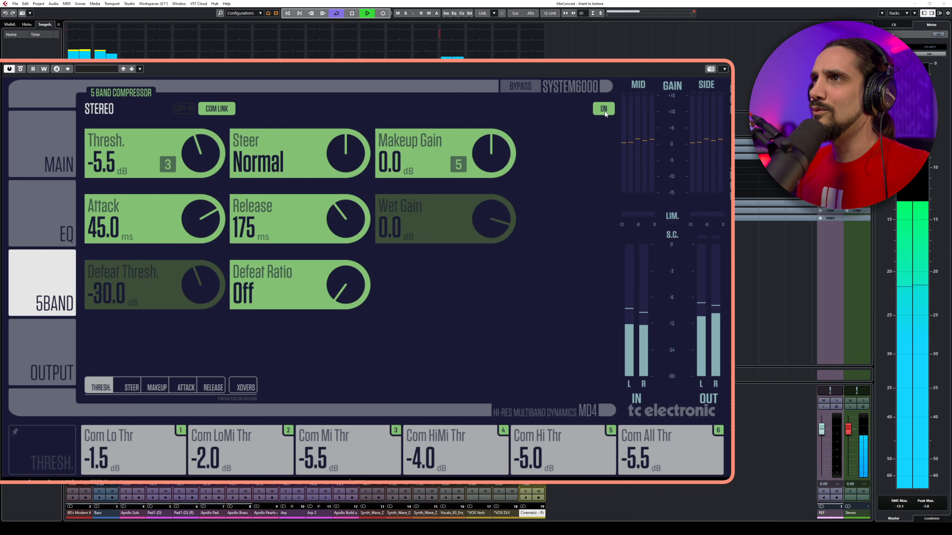
{"action": "left_click", "coordinate": [604, 111]}
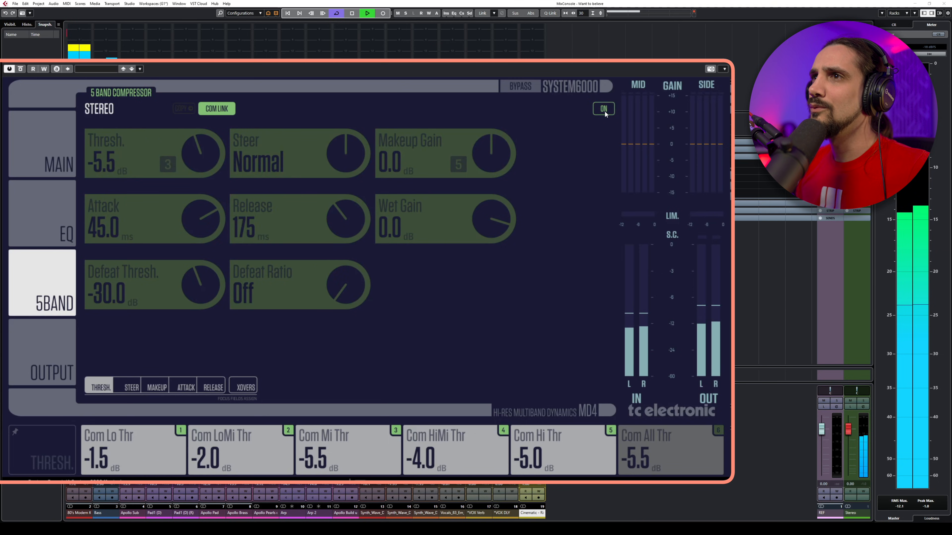
{"action": "left_click", "coordinate": [604, 112]}
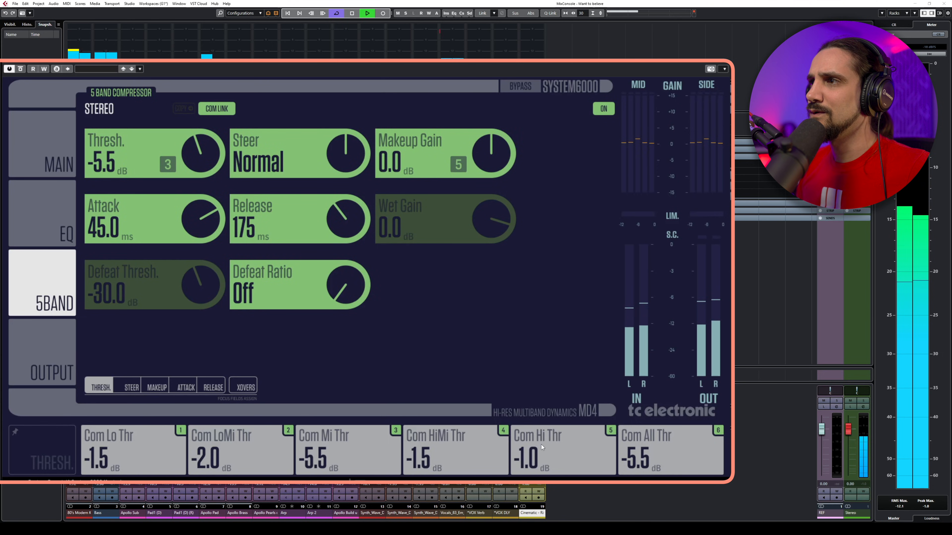
Raise the overall compressor threshold to -4.5 dB and compare the result against the bypassed plugin
{"action": "mouse_move", "coordinate": [644, 457]}
{"action": "left_mouse_down"}
{"action": "mouse_move", "coordinate": [641, 481]}
{"action": "mouse_move", "coordinate": [647, 454]}
{"action": "left_mouse_up"}
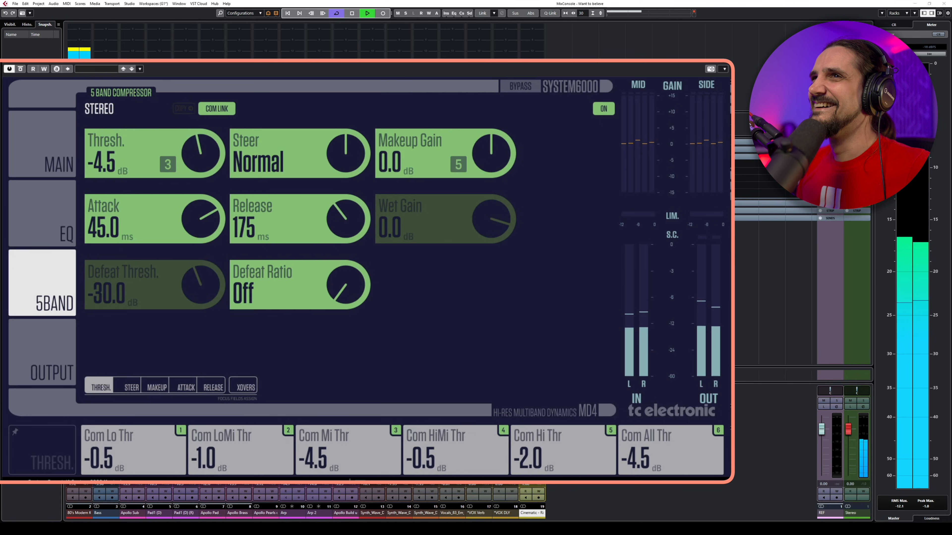
{"action": "left_click", "coordinate": [20, 69]}
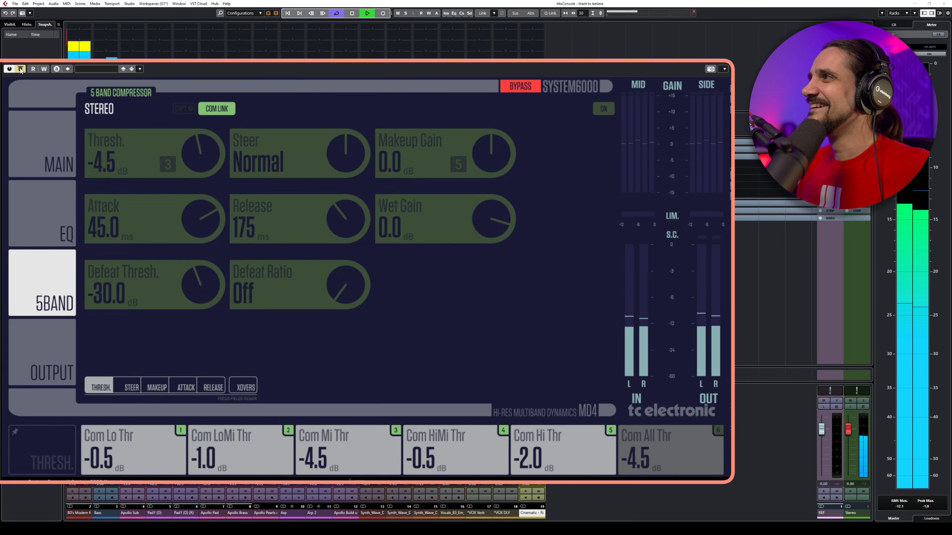
{"action": "left_click", "coordinate": [21, 69]}
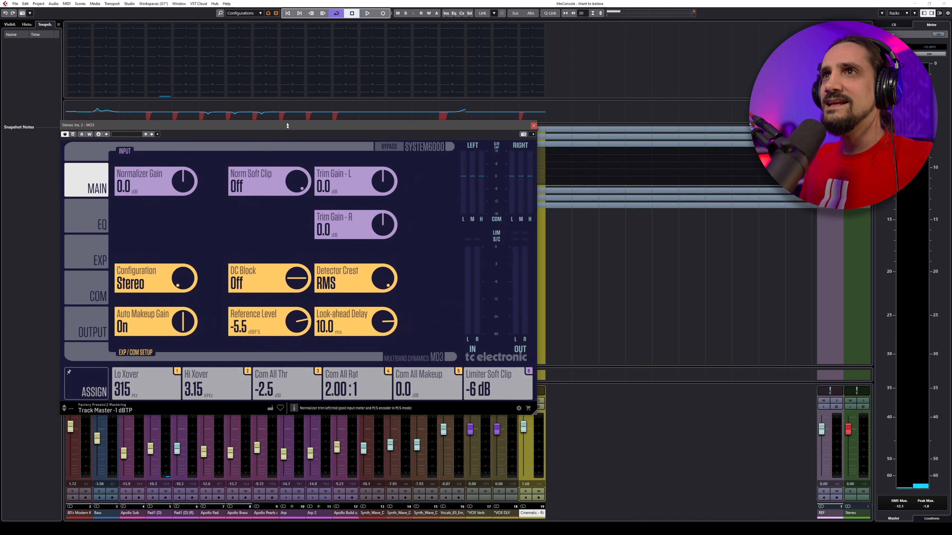
Reposition the MD3 plugin window and set its Configuration to Mid/Side, checking the EQ page before and after
{"action": "left_click_drag", "start_coordinate": [287, 125], "coordinate": [292, 107]}
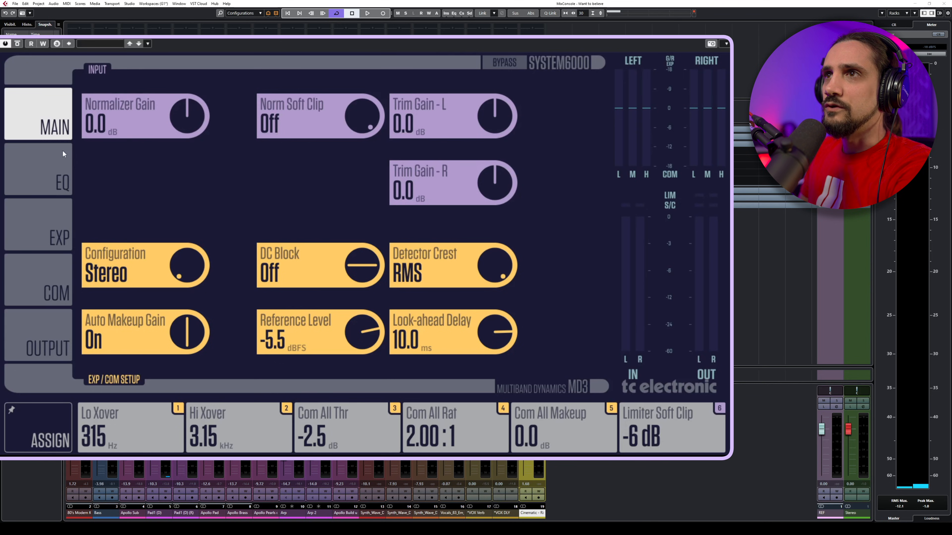
{"action": "left_click", "coordinate": [60, 170]}
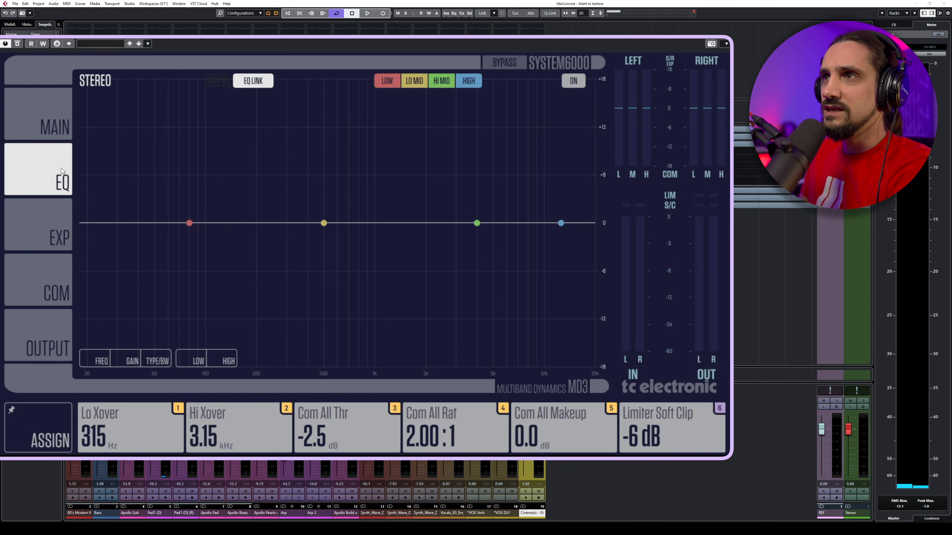
{"action": "left_click", "coordinate": [65, 133]}
{"action": "left_click_drag", "start_coordinate": [198, 269], "coordinate": [199, 201]}
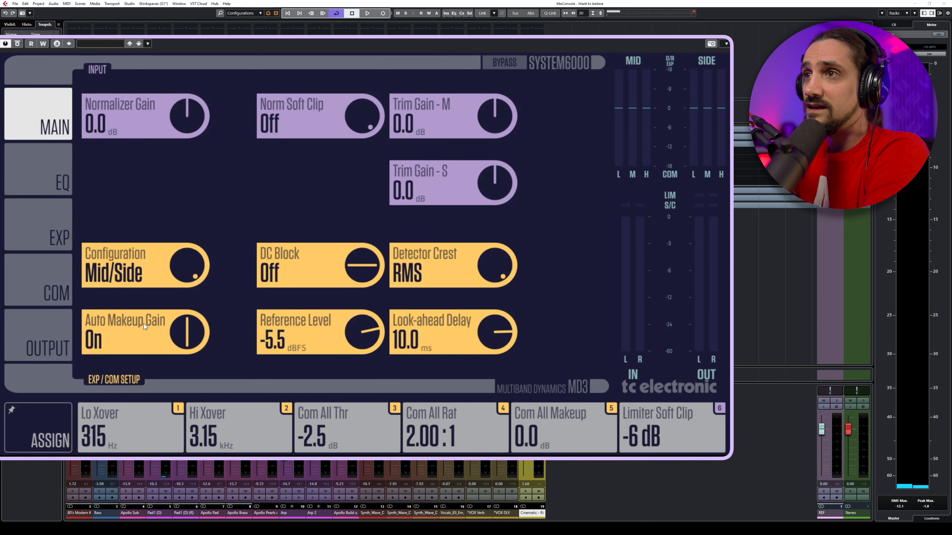
{"action": "left_click", "coordinate": [19, 190]}
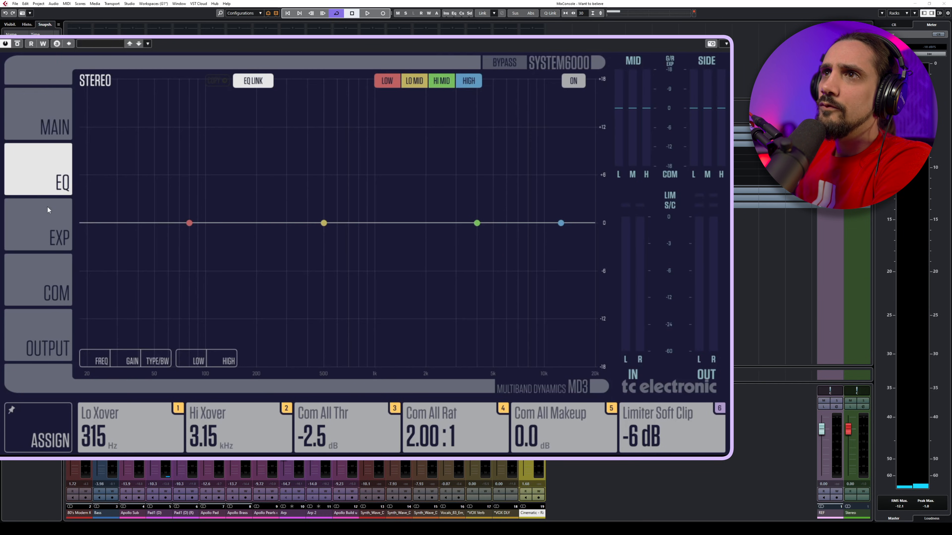
Set the MD3 expander threshold to -50.0 dB, its release to 300 ms and its range to -25.5 dB
{"action": "left_click", "coordinate": [38, 234]}
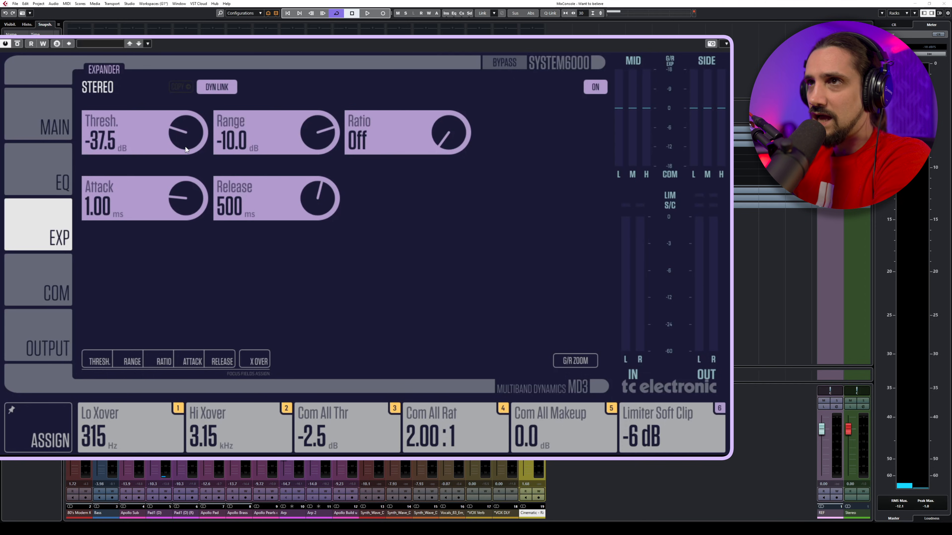
{"action": "left_click_drag", "start_coordinate": [171, 136], "coordinate": [175, 153]}
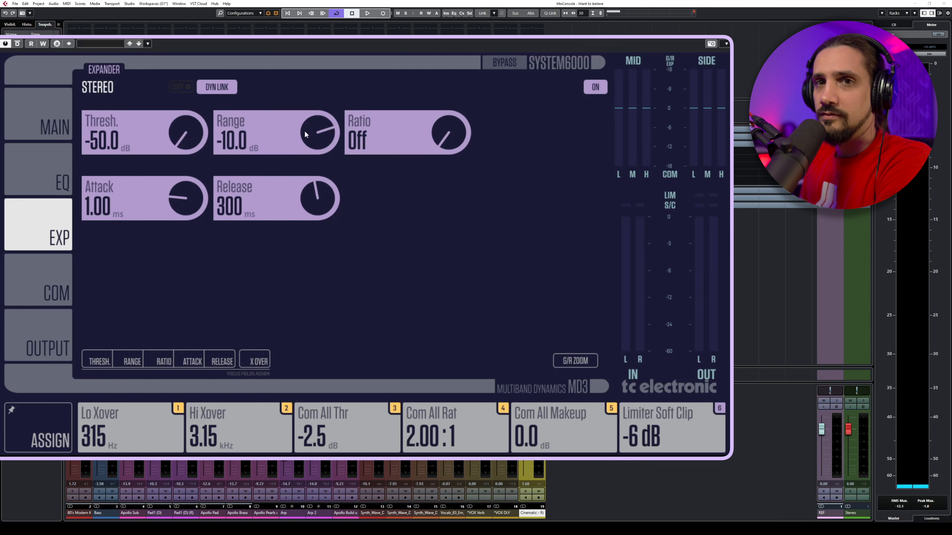
{"action": "mouse_move", "coordinate": [305, 135]}
{"action": "left_mouse_down"}
{"action": "mouse_move", "coordinate": [290, 201]}
{"action": "mouse_move", "coordinate": [308, 127]}
{"action": "left_mouse_up"}
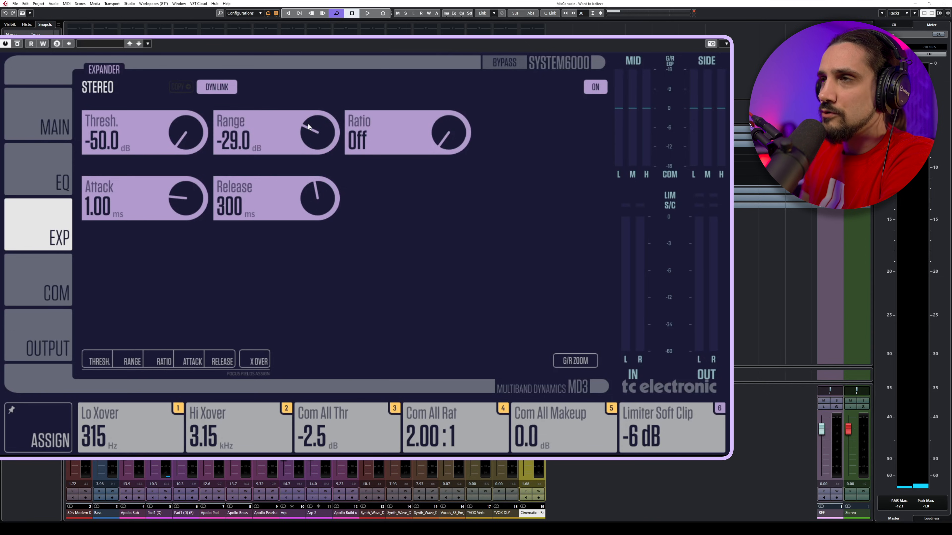
{"action": "mouse_move", "coordinate": [308, 127]}
{"action": "left_mouse_down"}
{"action": "mouse_move", "coordinate": [319, 107]}
{"action": "mouse_move", "coordinate": [317, 115]}
{"action": "left_mouse_up"}
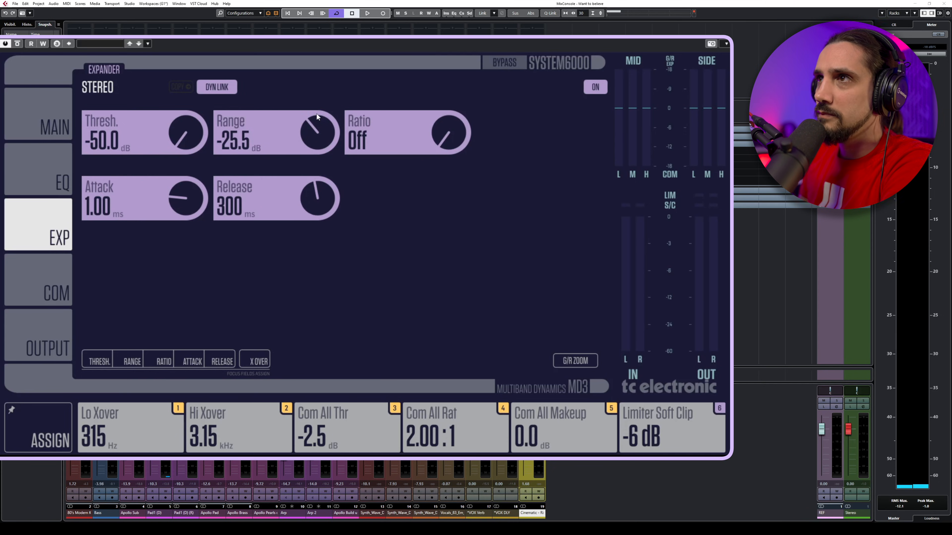
Try expander ratios of 1:1.80 and 1:1.90, set Range to -40.0 dB, and return Ratio to Off
{"action": "left_click_drag", "start_coordinate": [443, 127], "coordinate": [448, 102]}
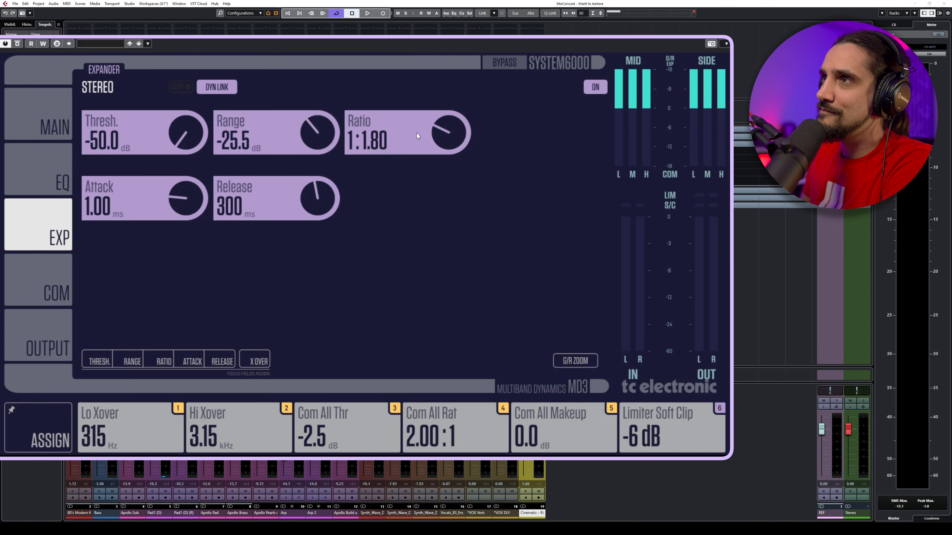
{"action": "left_click_drag", "start_coordinate": [463, 126], "coordinate": [457, 234]}
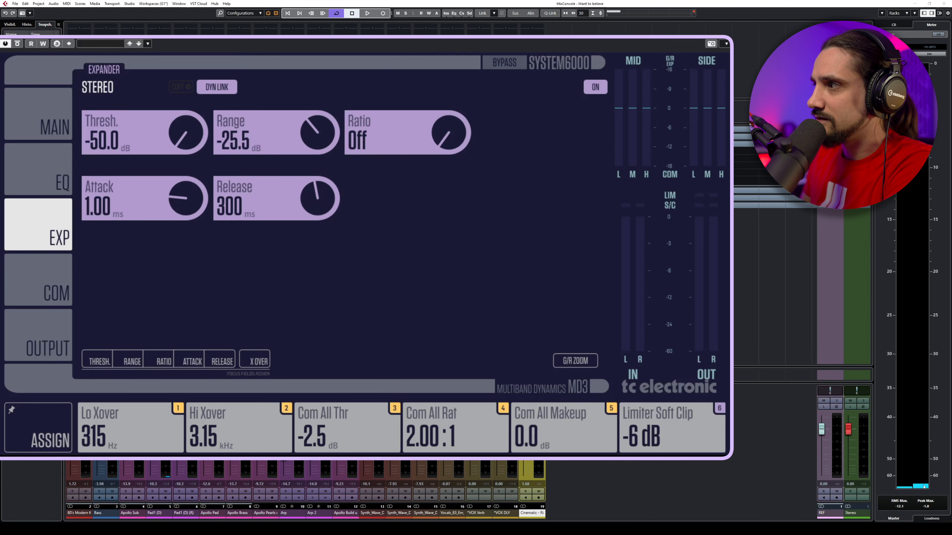
{"action": "left_click_drag", "start_coordinate": [396, 128], "coordinate": [361, 67]}
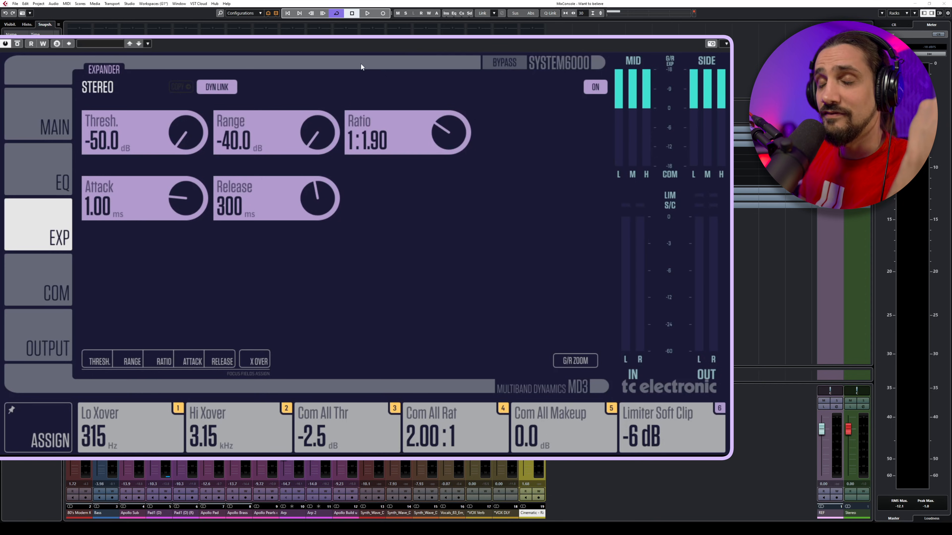
{"action": "left_click_drag", "start_coordinate": [418, 139], "coordinate": [420, 250]}
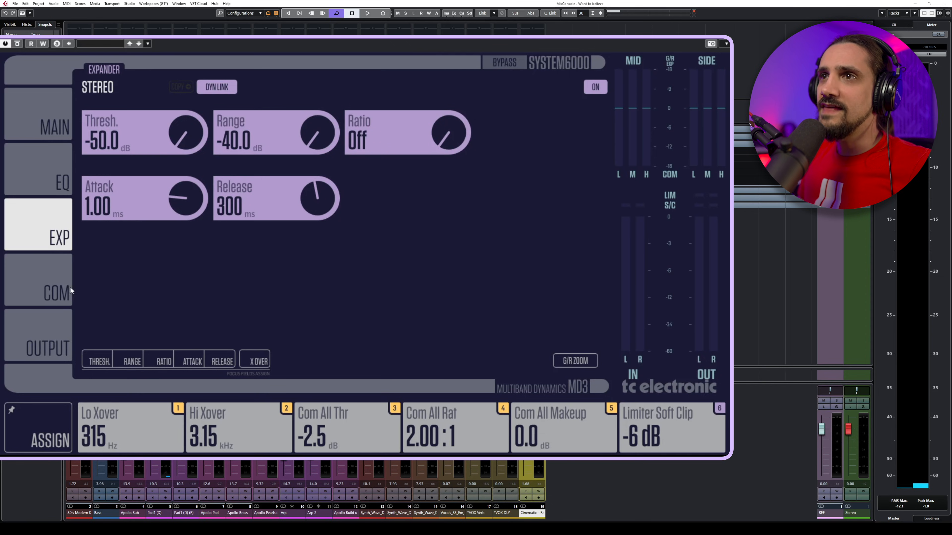
Review the MD3 compressor's per-band ratio, makeup, attack and release values, plus the limiter and output settings
{"action": "left_click", "coordinate": [64, 297]}
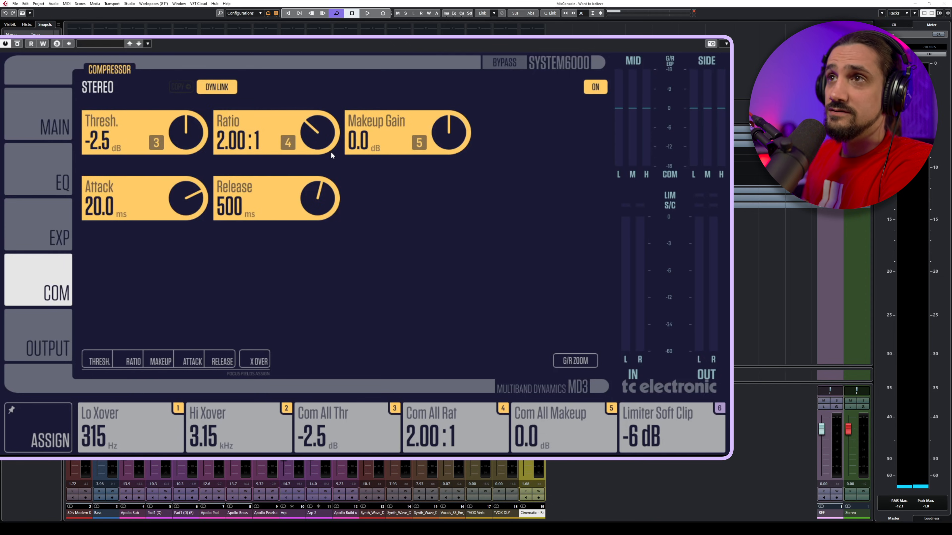
{"action": "left_click", "coordinate": [127, 364]}
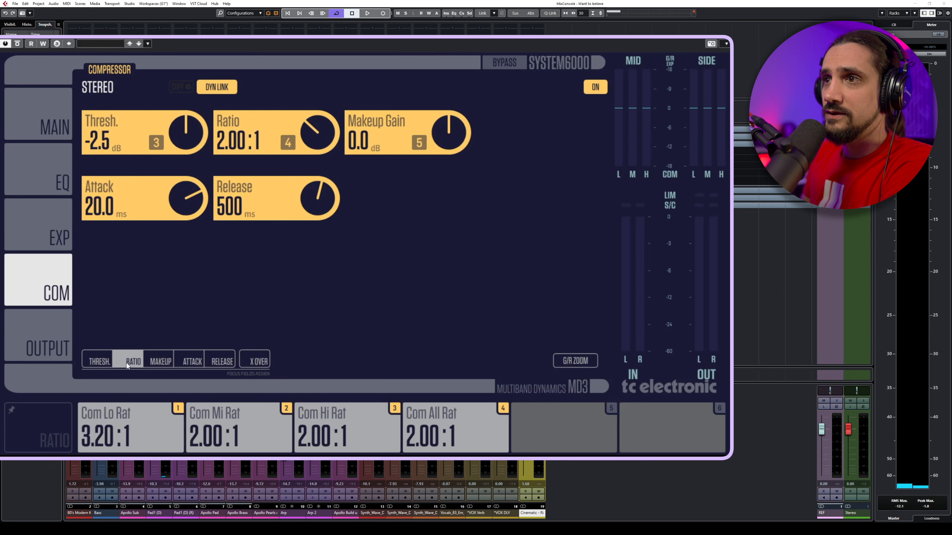
{"action": "left_click", "coordinate": [160, 362]}
{"action": "left_click", "coordinate": [191, 363]}
{"action": "left_click", "coordinate": [222, 362]}
{"action": "left_click", "coordinate": [50, 338]}
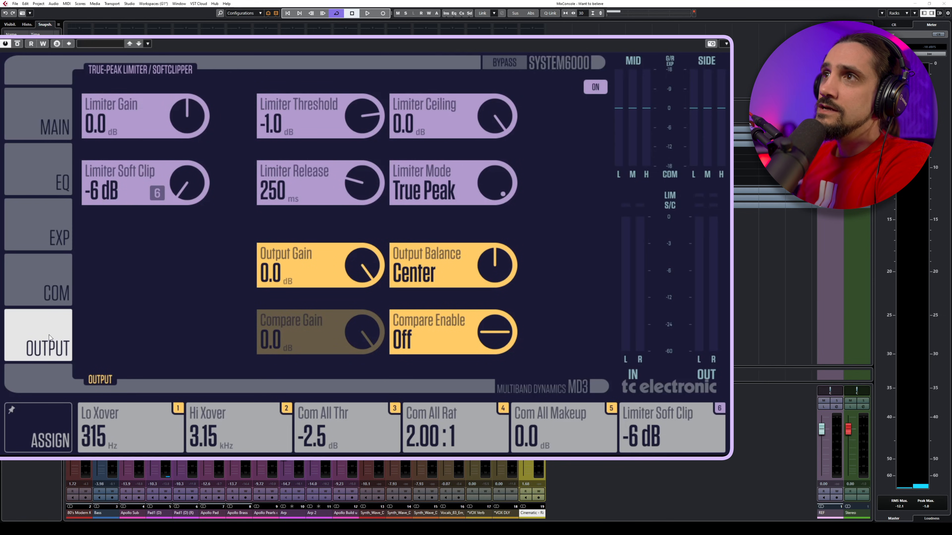
{"action": "left_click", "coordinate": [69, 283]}
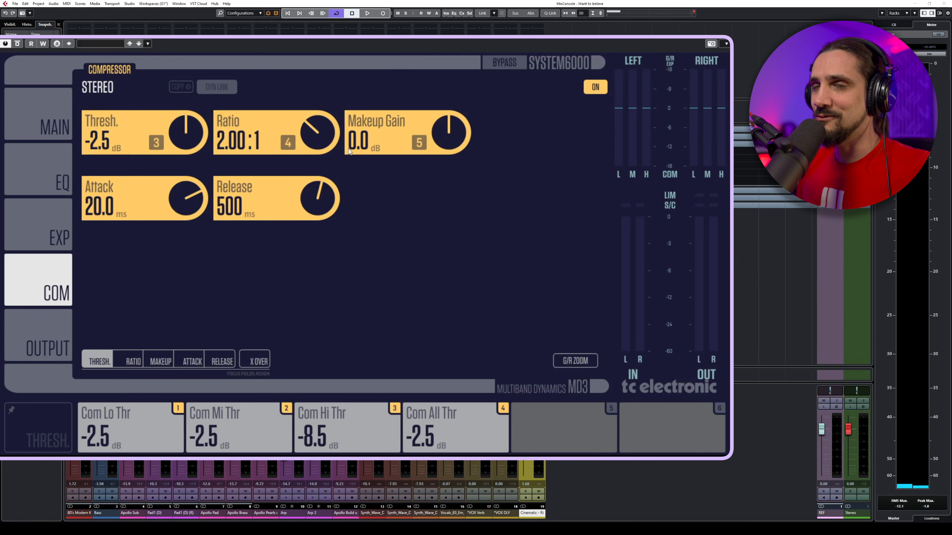
Lower the MD3 compressor threshold to -14.5 dB during playback and bypass the plugin to compare the sound
{"action": "key", "text": "space"}
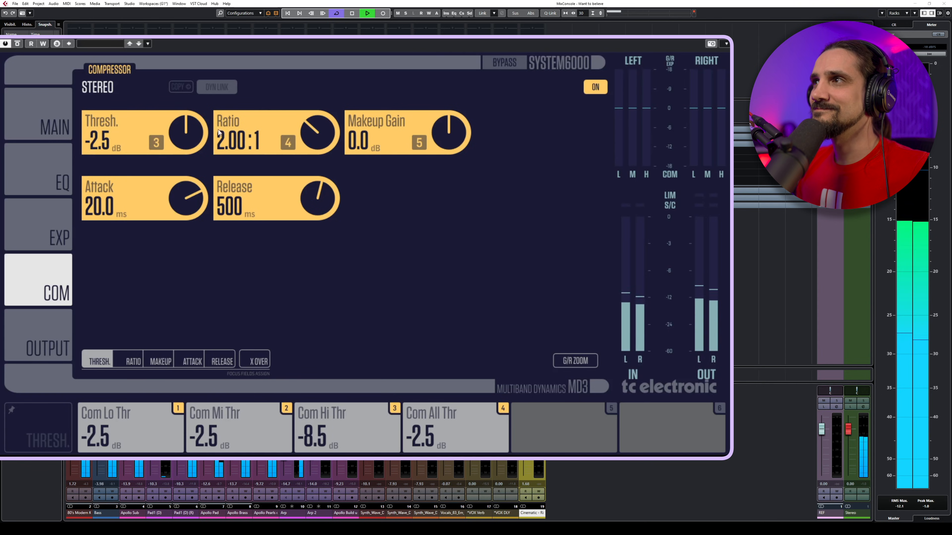
{"action": "left_click_drag", "start_coordinate": [180, 131], "coordinate": [177, 163]}
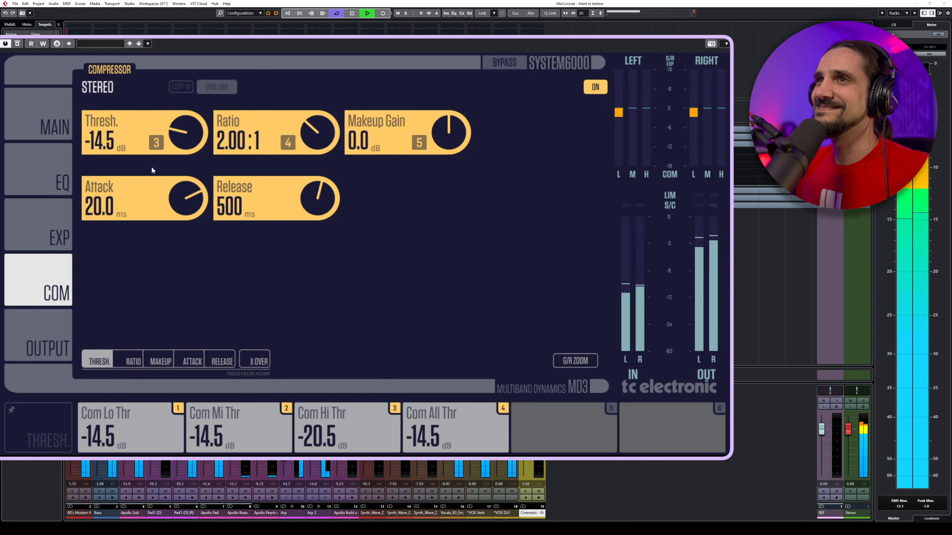
{"action": "left_click", "coordinate": [60, 194]}
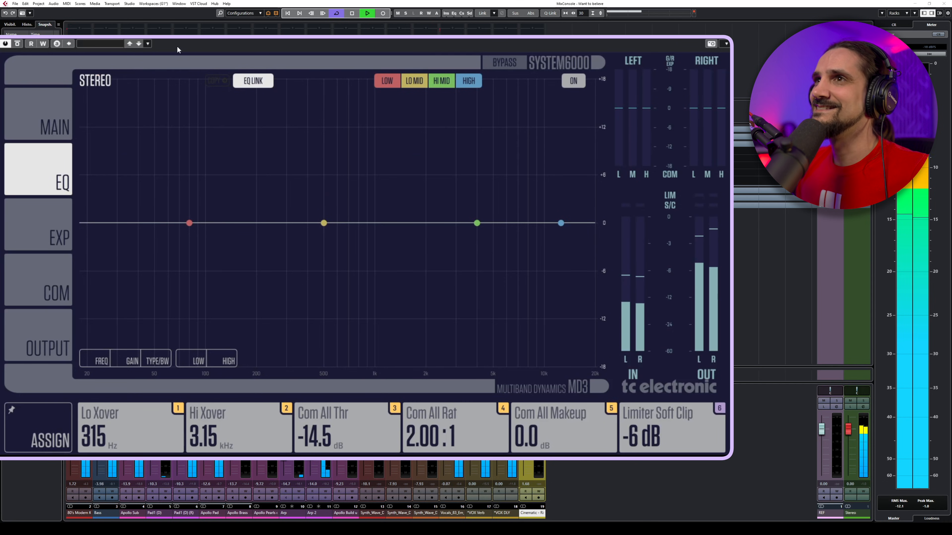
{"action": "left_click", "coordinate": [18, 44]}
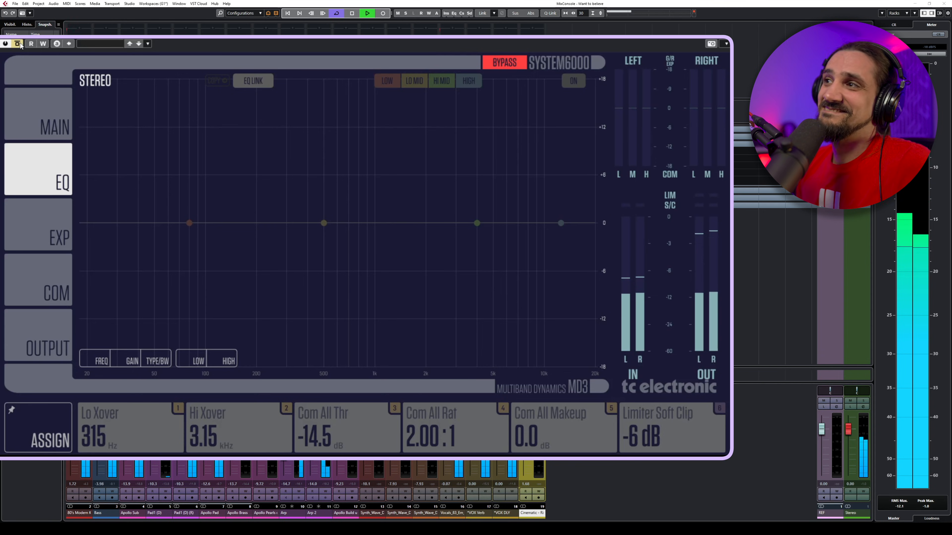
Compare the mix with and without the MD3 plugin by toggling its bypass during playback, leaving it active
{"action": "left_click", "coordinate": [19, 44]}
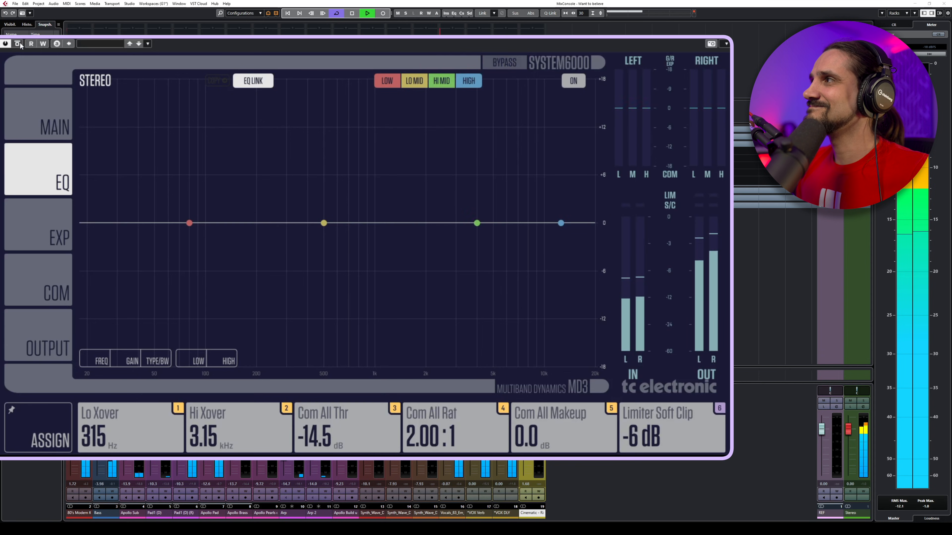
{"action": "left_click", "coordinate": [17, 44]}
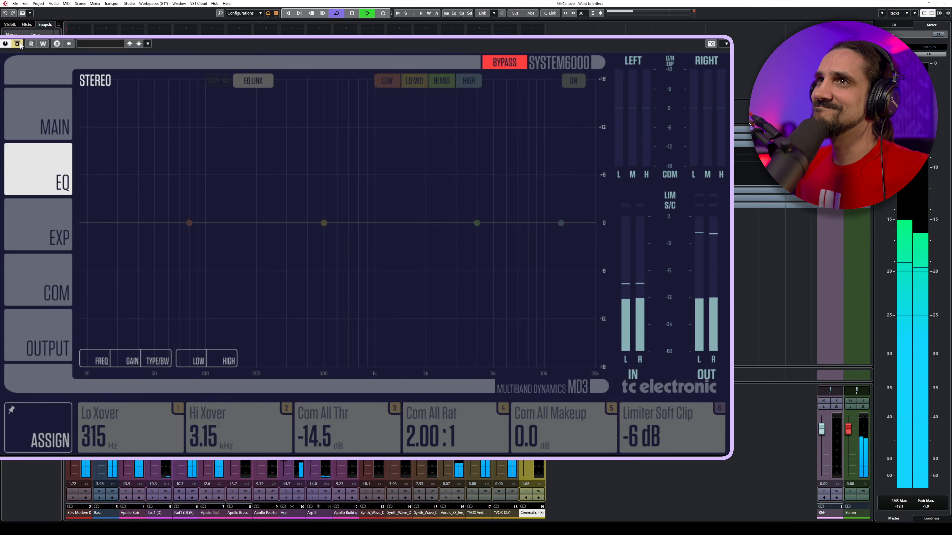
{"action": "left_click", "coordinate": [18, 44]}
{"action": "key", "text": "space"}
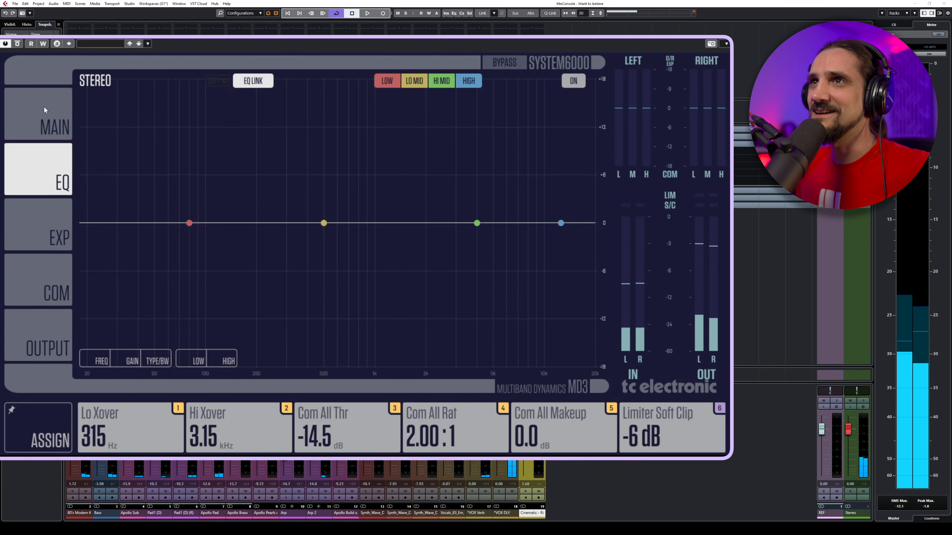
{"action": "key", "text": "space"}
{"action": "left_click", "coordinate": [18, 44]}
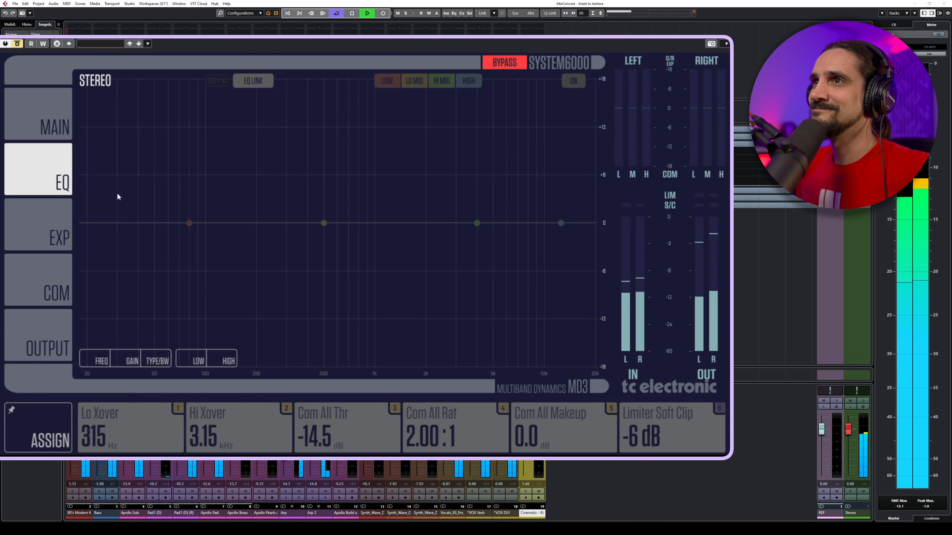
{"action": "left_click", "coordinate": [18, 44]}
Shape the MD3 EQ: cut 3.4 dB at 385 Hz, boost 1.1 dB at 78 Hz, 0.6 dB at 3.95 kHz and 1.2 dB at 14.74 kHz
{"action": "left_click_drag", "start_coordinate": [304, 219], "coordinate": [305, 251]}
{"action": "scroll", "coordinate": [284, 213], "scroll_direction": "down", "scroll_amount": 4}
{"action": "left_click_drag", "start_coordinate": [189, 223], "coordinate": [188, 214]}
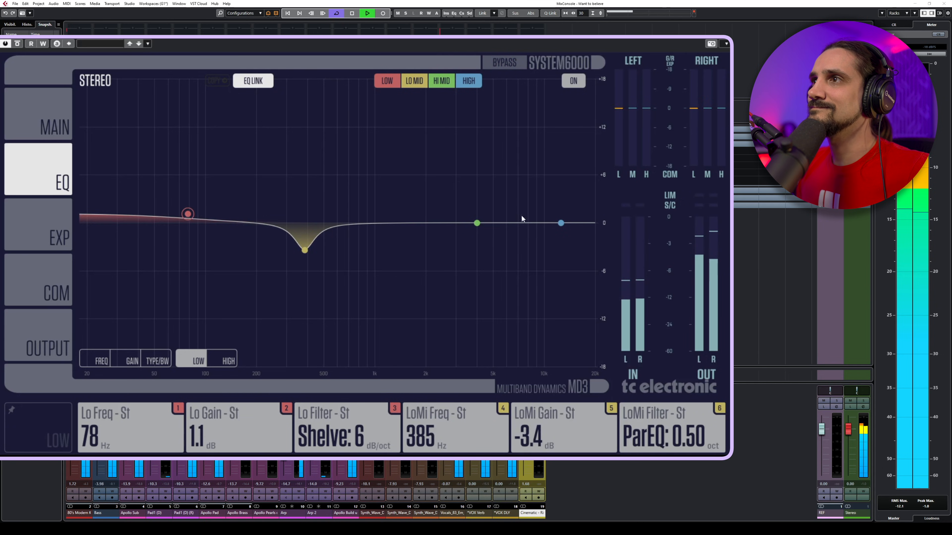
{"action": "left_click_drag", "start_coordinate": [481, 225], "coordinate": [481, 220]}
{"action": "mouse_move", "coordinate": [561, 224]}
{"action": "left_mouse_down"}
{"action": "mouse_move", "coordinate": [571, 123]}
{"action": "mouse_move", "coordinate": [567, 220]}
{"action": "left_mouse_up"}
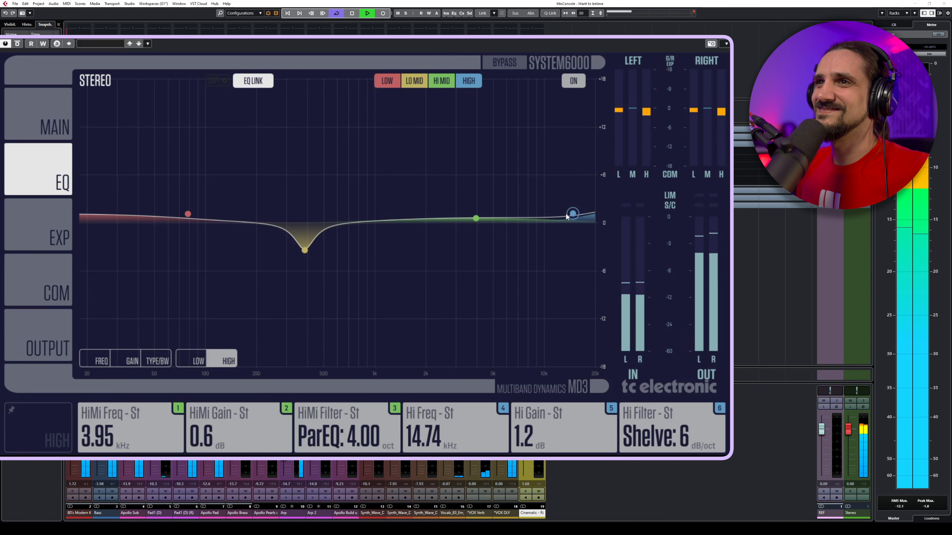
Set the MD3 stereo compressor threshold to -14.0 dB and its ratio to 1.70:1
{"action": "left_click", "coordinate": [57, 285]}
{"action": "scroll", "coordinate": [183, 134], "scroll_direction": "up", "scroll_amount": 1}
{"action": "scroll", "coordinate": [183, 134], "scroll_direction": "down", "scroll_amount": 1}
{"action": "scroll", "coordinate": [182, 135], "scroll_direction": "up", "scroll_amount": 1}
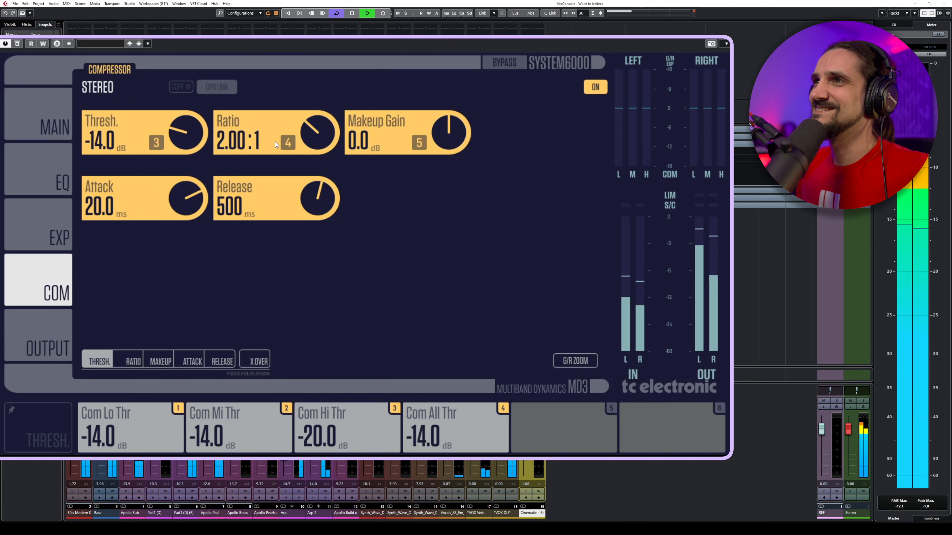
{"action": "left_click_drag", "start_coordinate": [304, 135], "coordinate": [305, 145]}
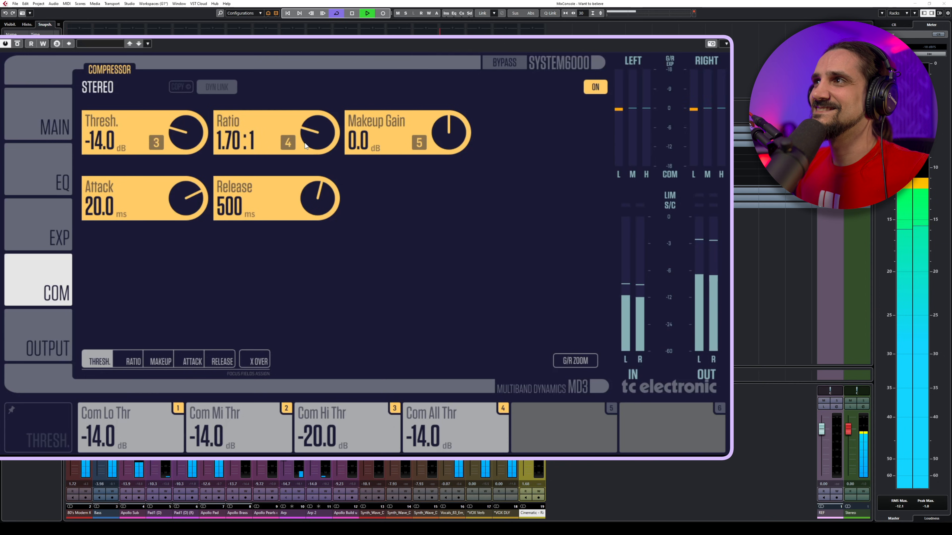
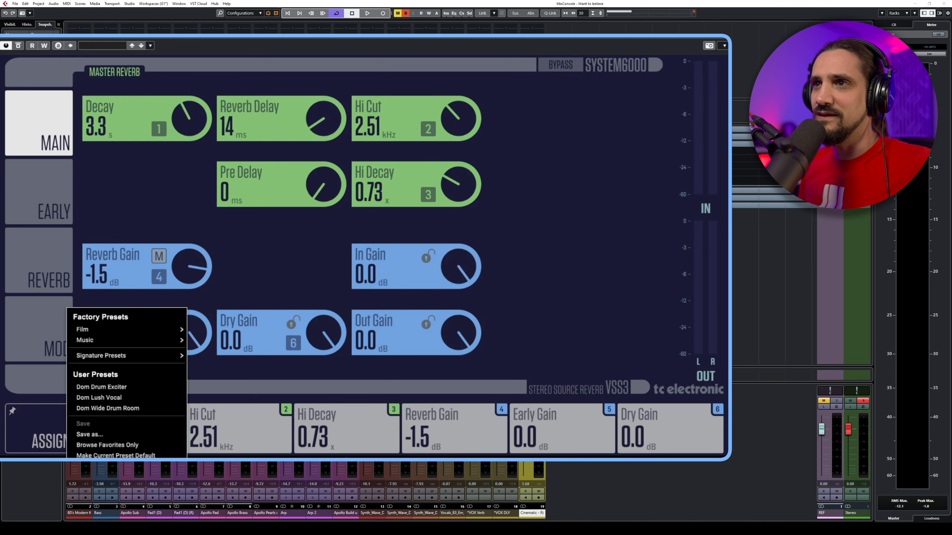
Raise the VSS3 early gain and reverb gain to 0.0 dB and set the decay to 2.9 s
{"action": "left_click", "coordinate": [610, 287]}
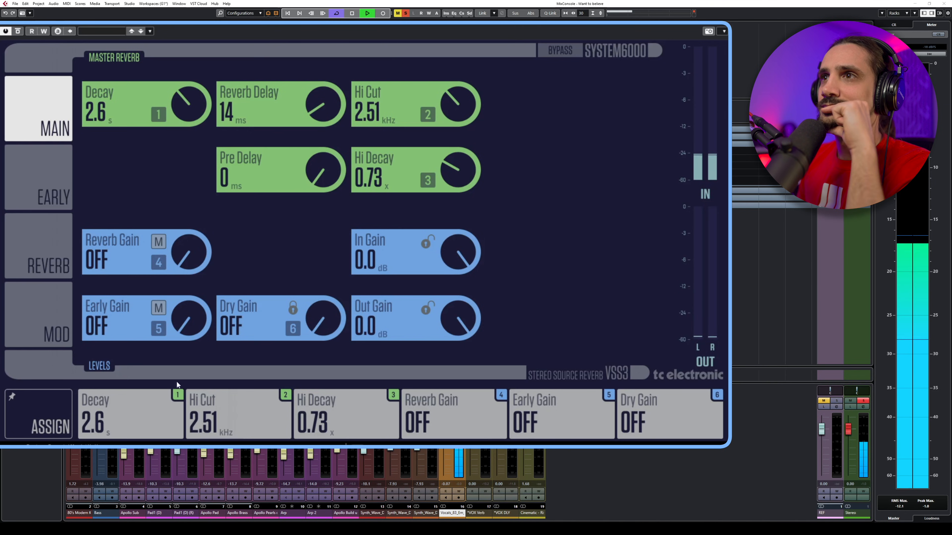
{"action": "left_click_drag", "start_coordinate": [189, 255], "coordinate": [192, 200]}
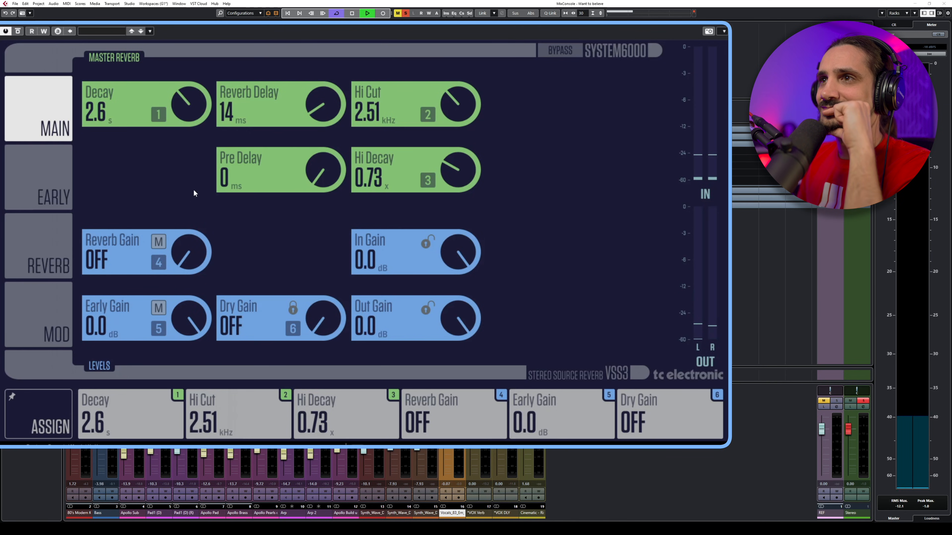
{"action": "left_click_drag", "start_coordinate": [200, 265], "coordinate": [210, 132]}
{"action": "scroll", "coordinate": [190, 98], "scroll_direction": "up", "scroll_amount": 3}
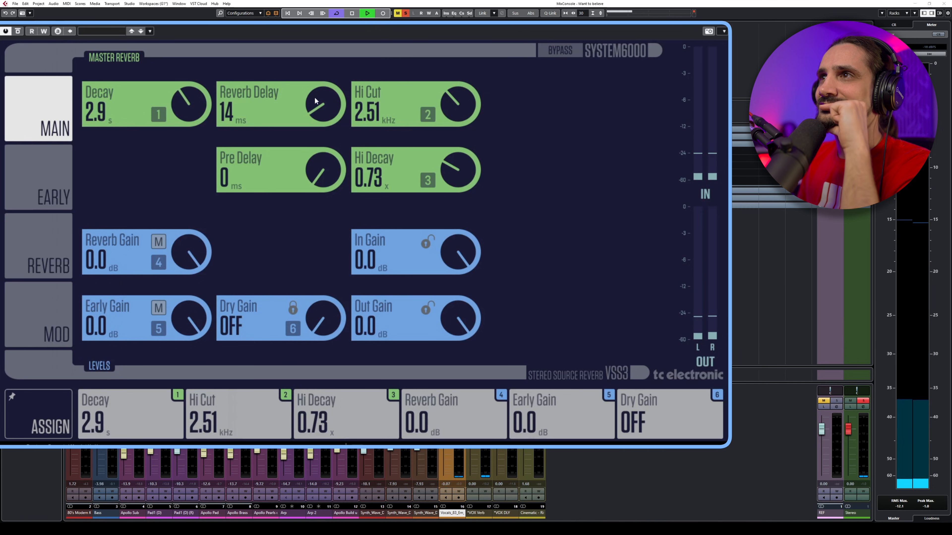
Set the VSS3 Hi Cut to 5.61 kHz, Pre Delay to 28 ms and Hi Decay to 0.92
{"action": "scroll", "coordinate": [459, 87], "scroll_direction": "up", "scroll_amount": 6}
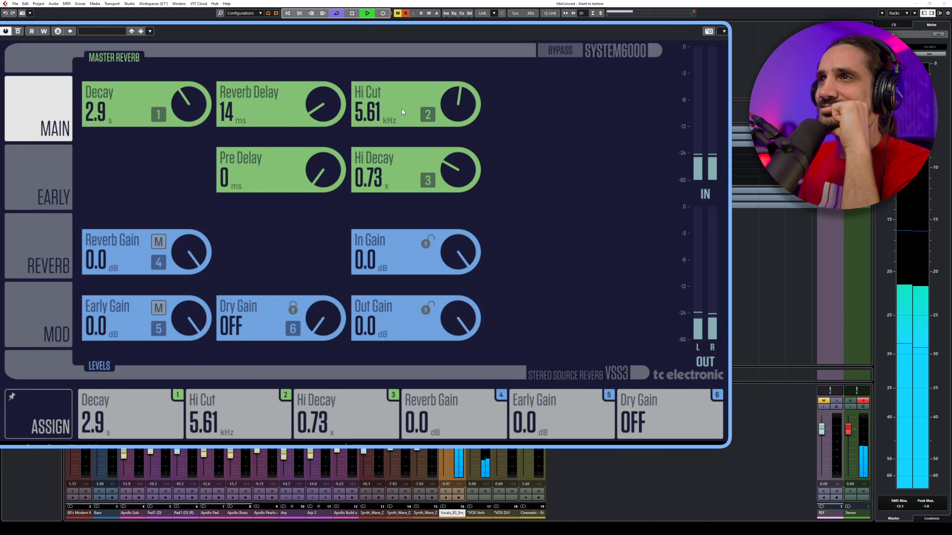
{"action": "left_click_drag", "start_coordinate": [328, 171], "coordinate": [333, 135]}
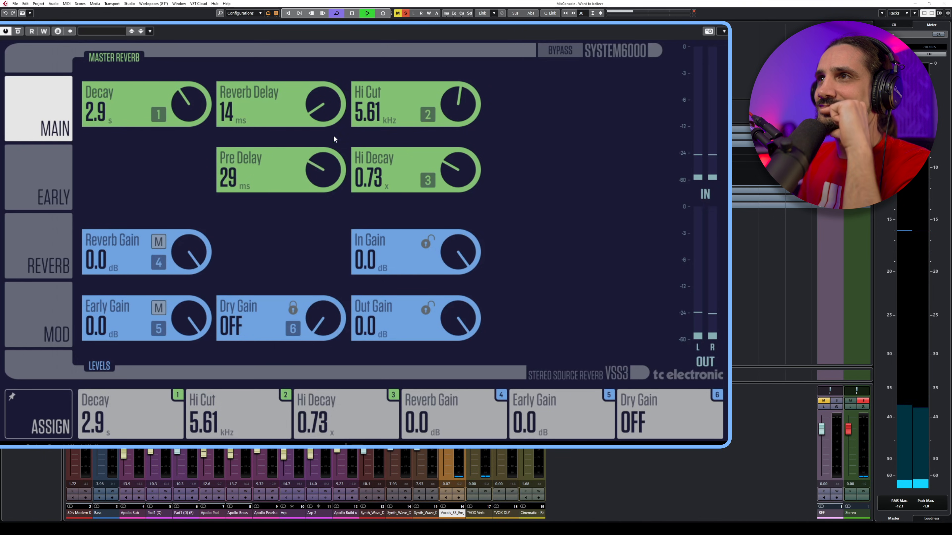
{"action": "scroll", "coordinate": [467, 158], "scroll_direction": "up", "scroll_amount": 4}
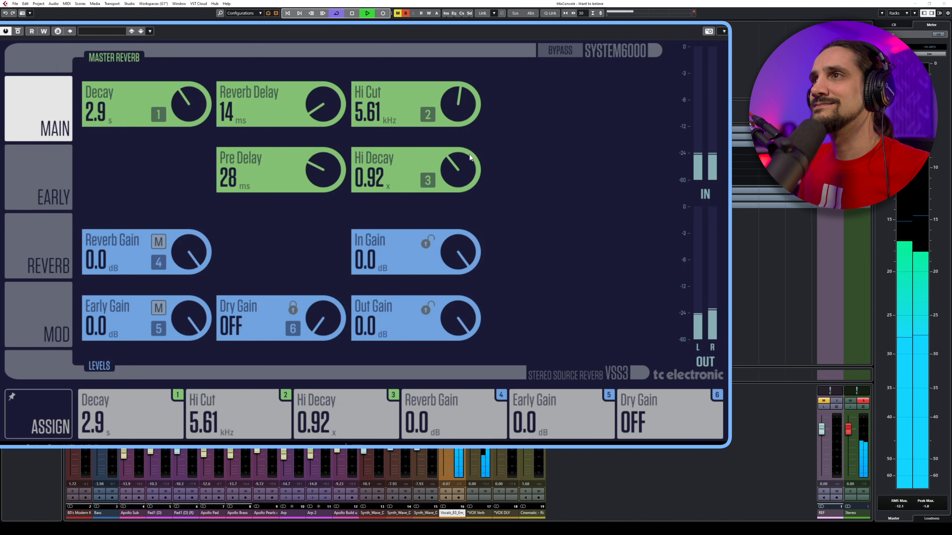
Choose the Spread early reflection type, try a 13.3 s decay and set the reverb decay to 7.3 s
{"action": "left_click", "coordinate": [53, 161]}
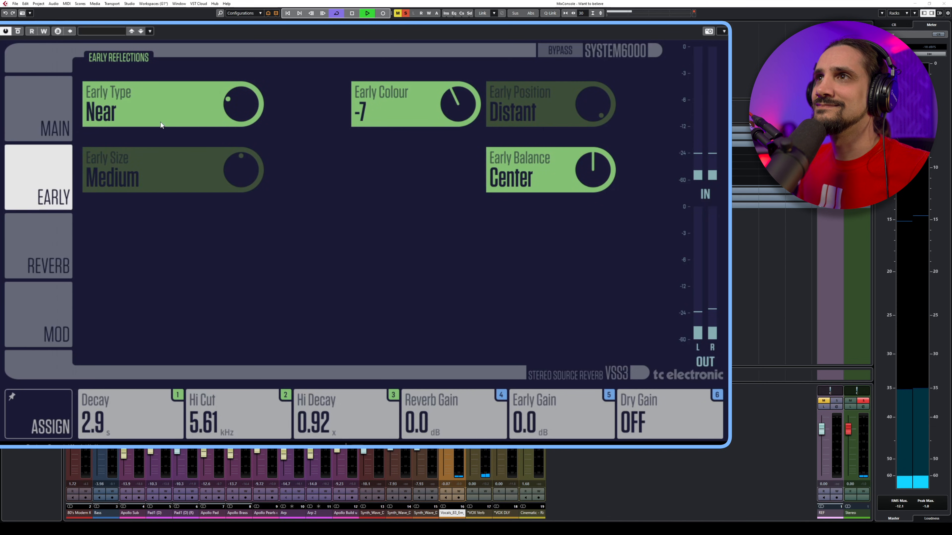
{"action": "left_click_drag", "start_coordinate": [224, 111], "coordinate": [230, 97]}
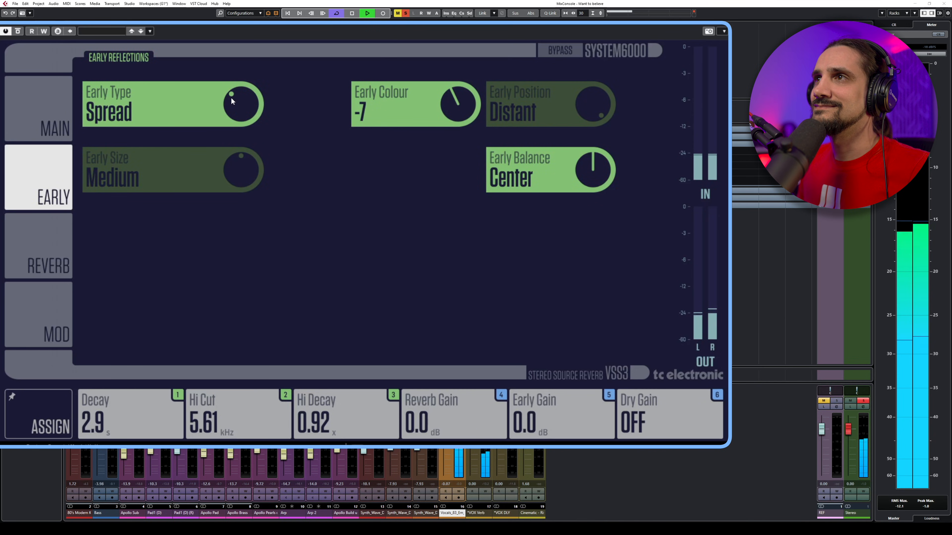
{"action": "left_click", "coordinate": [57, 126]}
{"action": "scroll", "coordinate": [182, 95], "scroll_direction": "up", "scroll_amount": 4}
{"action": "left_click_drag", "start_coordinate": [181, 95], "coordinate": [188, 49]}
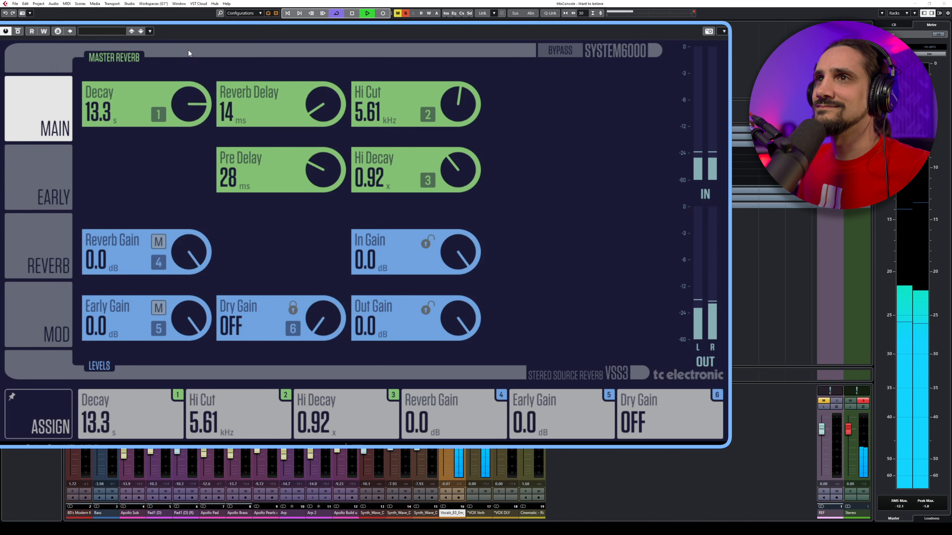
{"action": "left_click", "coordinate": [40, 239]}
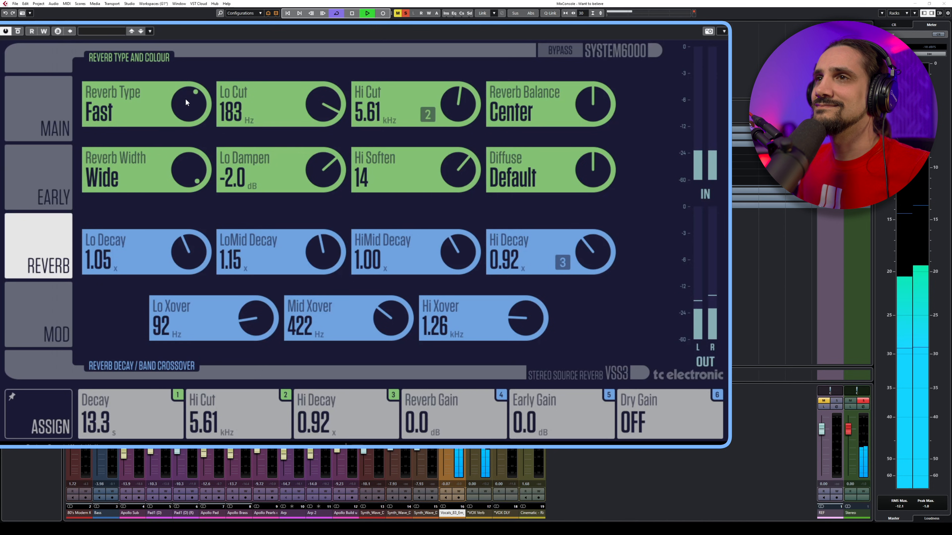
{"action": "left_click", "coordinate": [43, 110]}
{"action": "left_click_drag", "start_coordinate": [191, 118], "coordinate": [188, 135]}
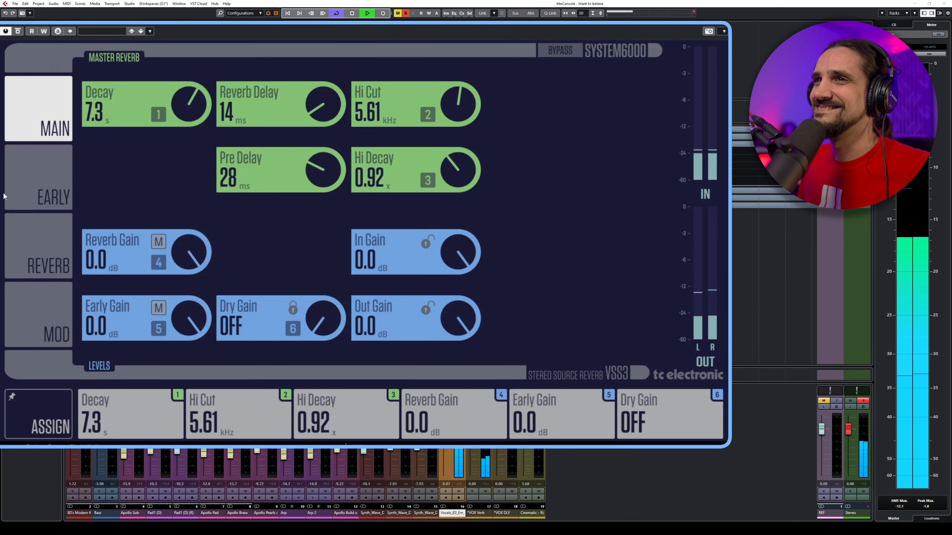
Set the VSS3 reverb modulation to Smooth2 with a rate of 77 and a width of 175%
{"action": "left_click", "coordinate": [40, 234]}
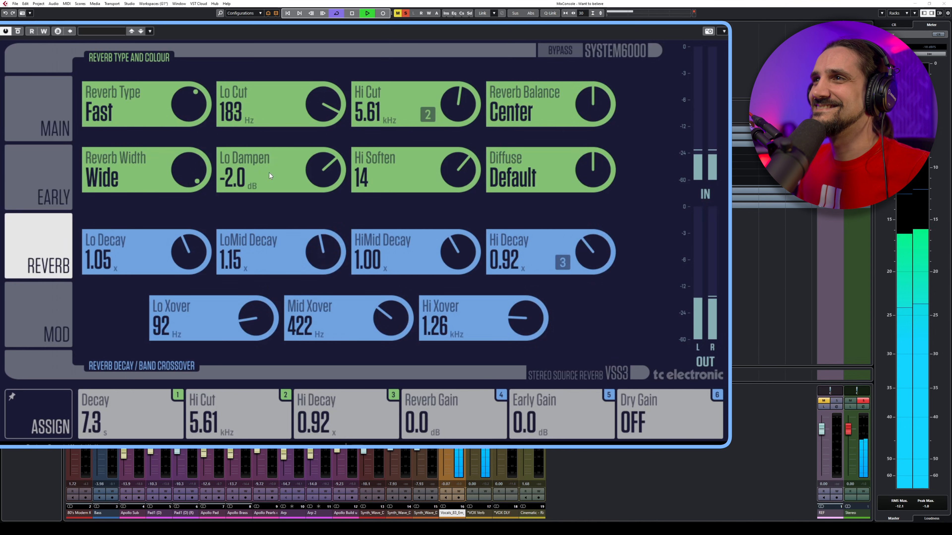
{"action": "left_click", "coordinate": [66, 298]}
{"action": "scroll", "coordinate": [243, 84], "scroll_direction": "up", "scroll_amount": 1}
{"action": "left_click_drag", "start_coordinate": [237, 137], "coordinate": [272, 139]}
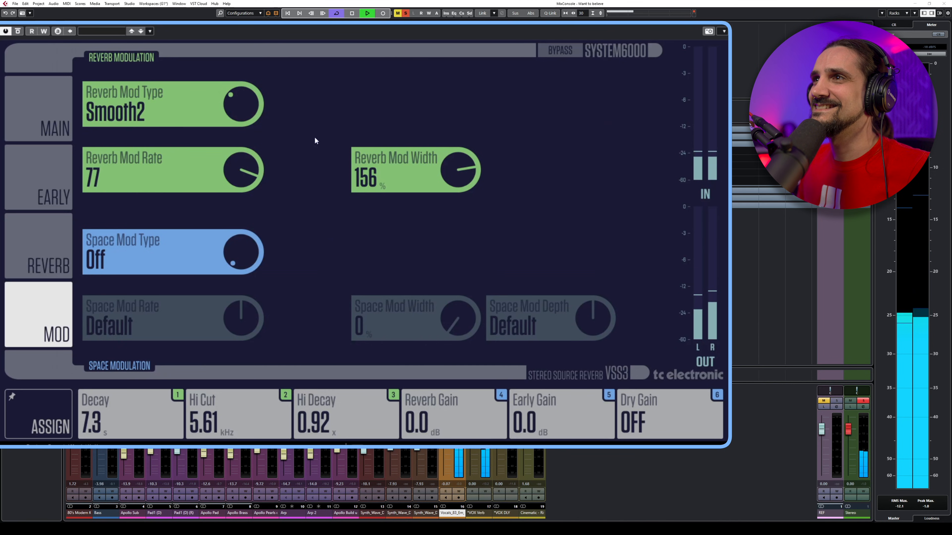
{"action": "scroll", "coordinate": [450, 167], "scroll_direction": "up", "scroll_amount": 2}
Set the space modulation to Slow with rate 34, width 95% and depth 50, and resume playback
{"action": "left_click_drag", "start_coordinate": [229, 227], "coordinate": [236, 218]}
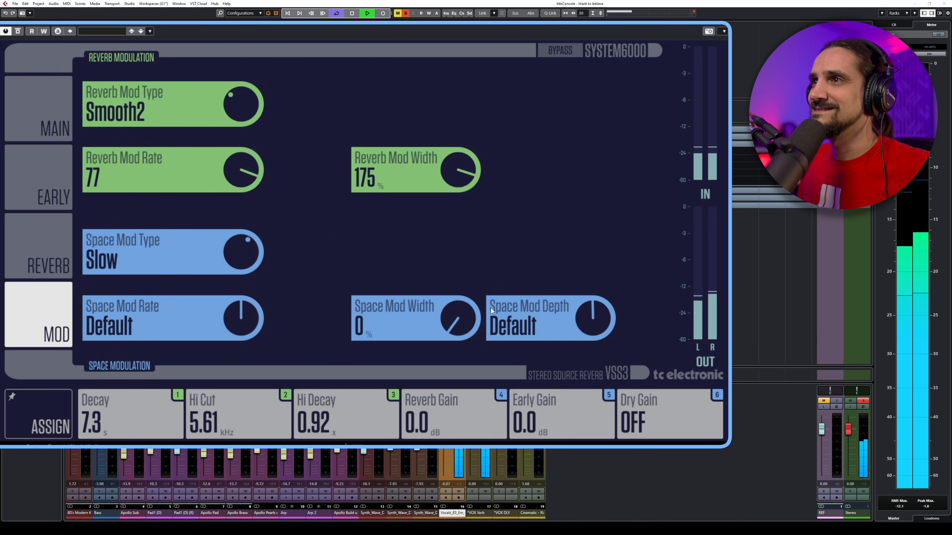
{"action": "left_click_drag", "start_coordinate": [491, 308], "coordinate": [487, 229]}
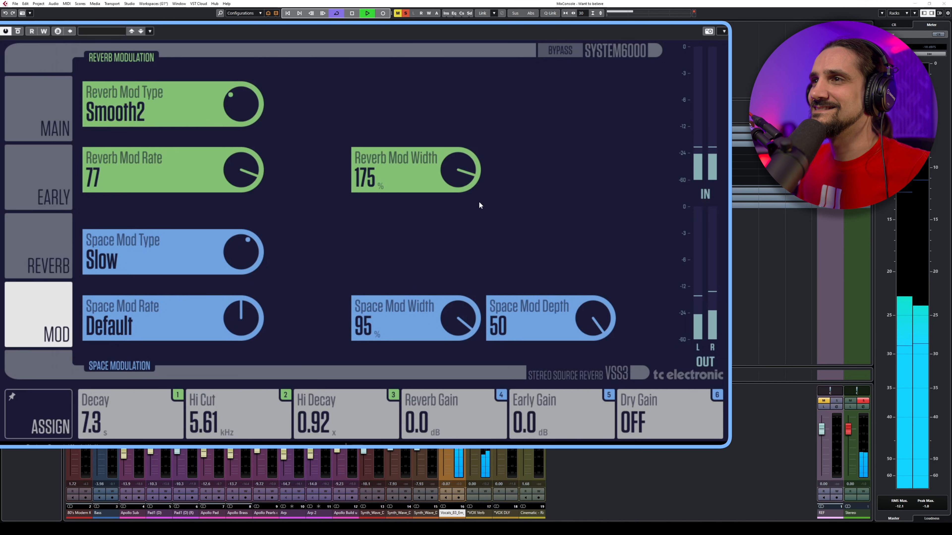
{"action": "key", "text": "space"}
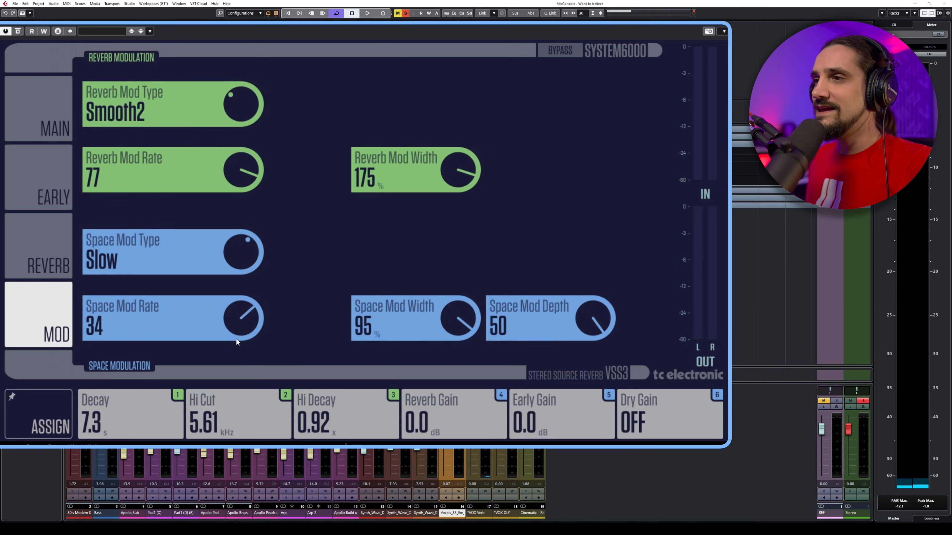
{"action": "left_click_drag", "start_coordinate": [241, 305], "coordinate": [235, 338]}
{"action": "key", "text": "F3"}
{"action": "key", "text": "F3"}
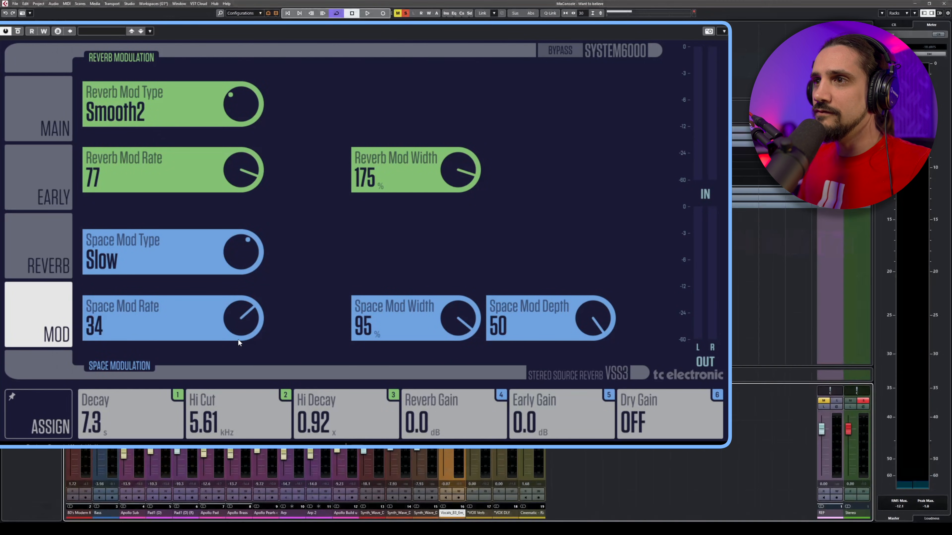
{"action": "key", "text": "space"}
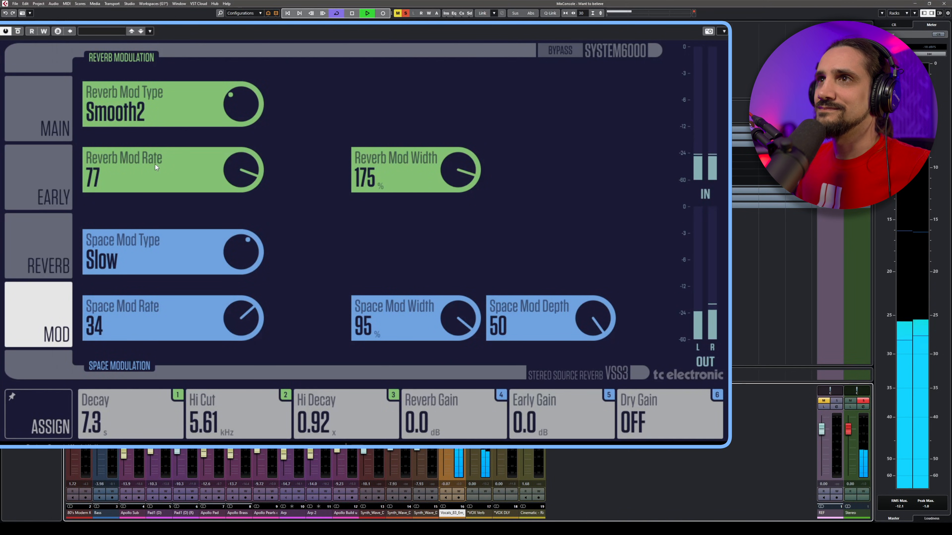
Change the space modulation to Fast at rate 73 and the reverb modulation to Wow with a width of 142%
{"action": "scroll", "coordinate": [232, 325], "scroll_direction": "up", "scroll_amount": 2}
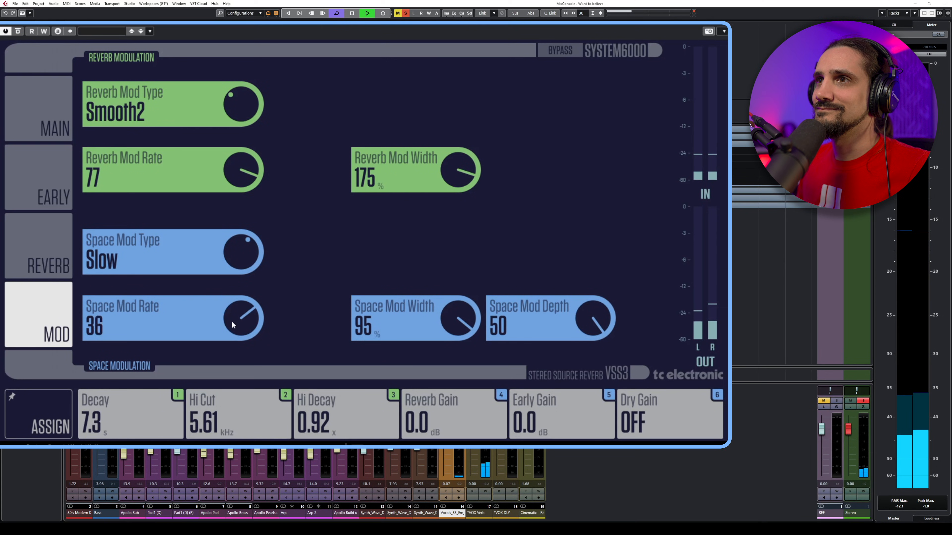
{"action": "left_click_drag", "start_coordinate": [234, 272], "coordinate": [235, 309]}
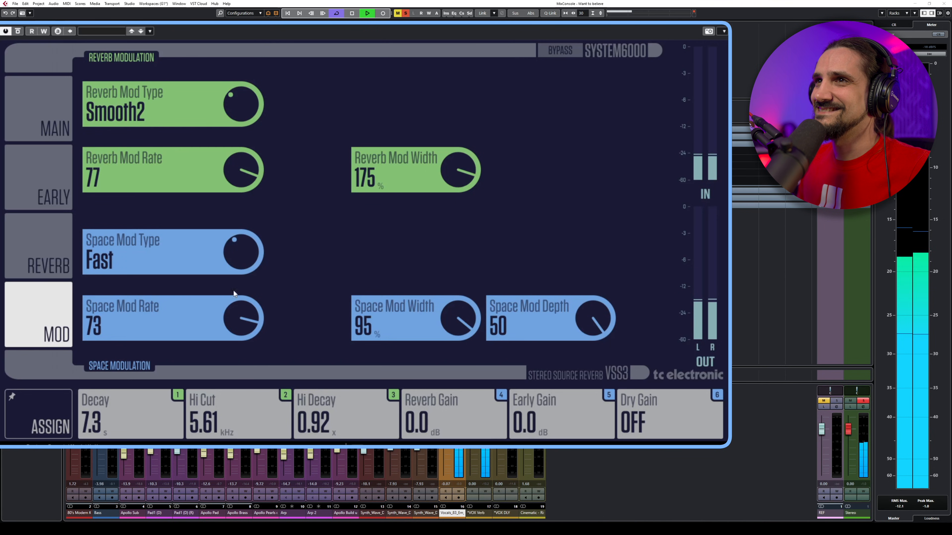
{"action": "left_click_drag", "start_coordinate": [235, 103], "coordinate": [236, 77]}
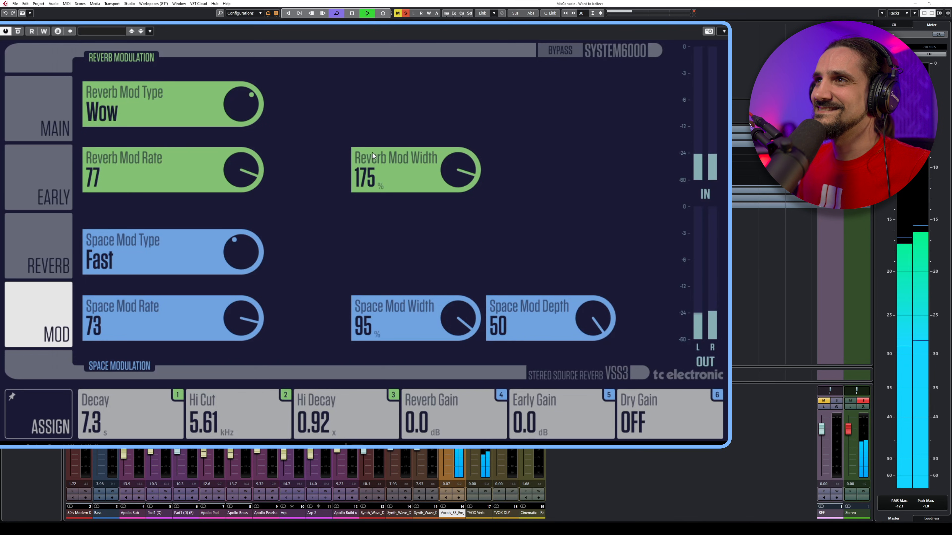
{"action": "left_click_drag", "start_coordinate": [453, 168], "coordinate": [451, 196]}
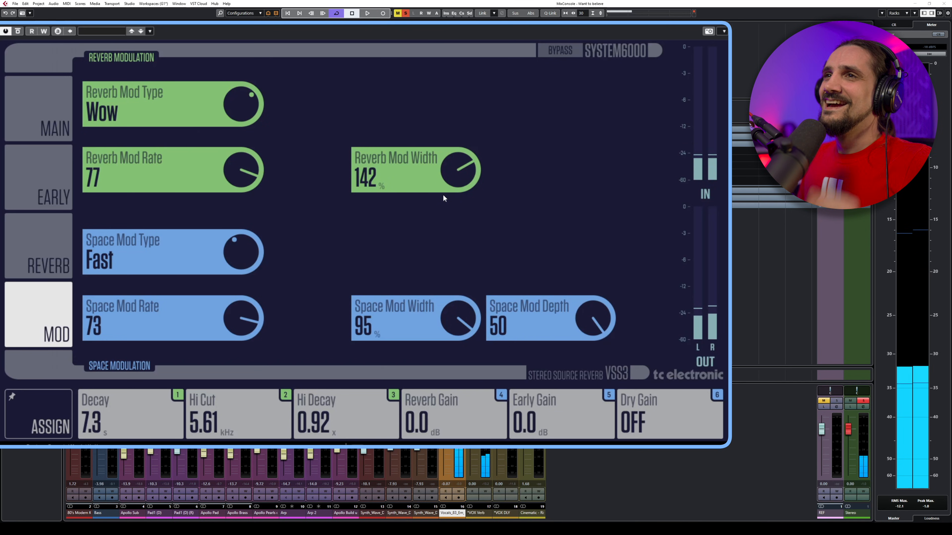
Turn the VSS3 reverb gain off and audition the Conference Room and Car Park early reflection types with Early Colour at 8
{"action": "left_click", "coordinate": [46, 112]}
{"action": "key", "text": "space"}
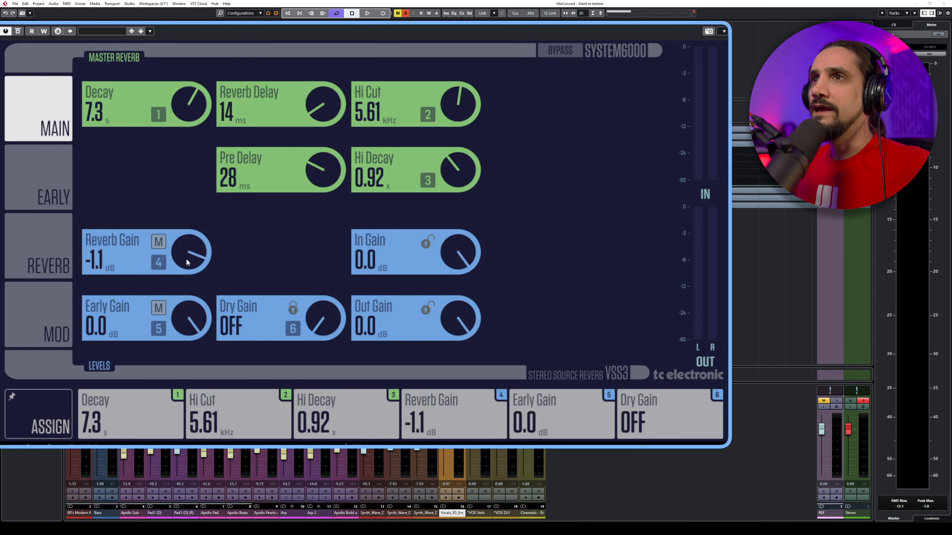
{"action": "left_click_drag", "start_coordinate": [183, 244], "coordinate": [166, 441]}
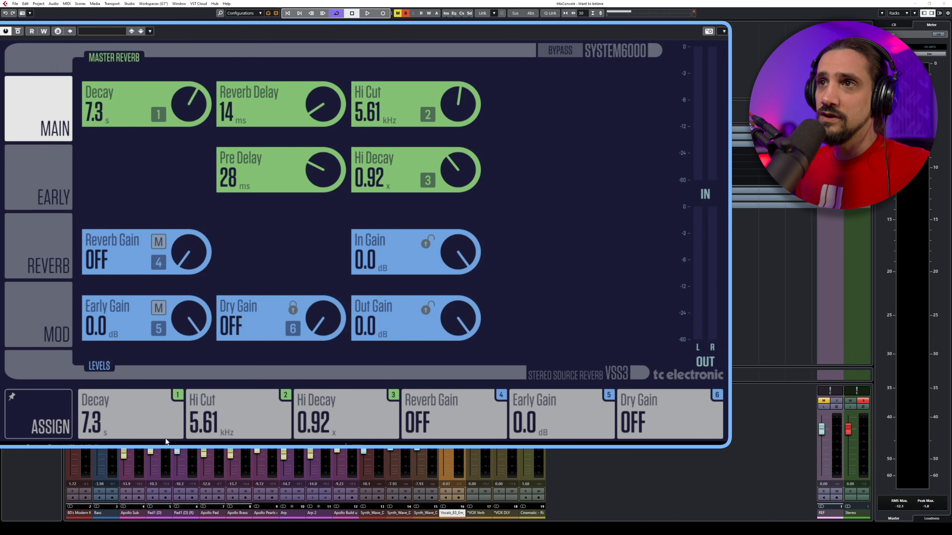
{"action": "left_click_drag", "start_coordinate": [188, 319], "coordinate": [187, 375]}
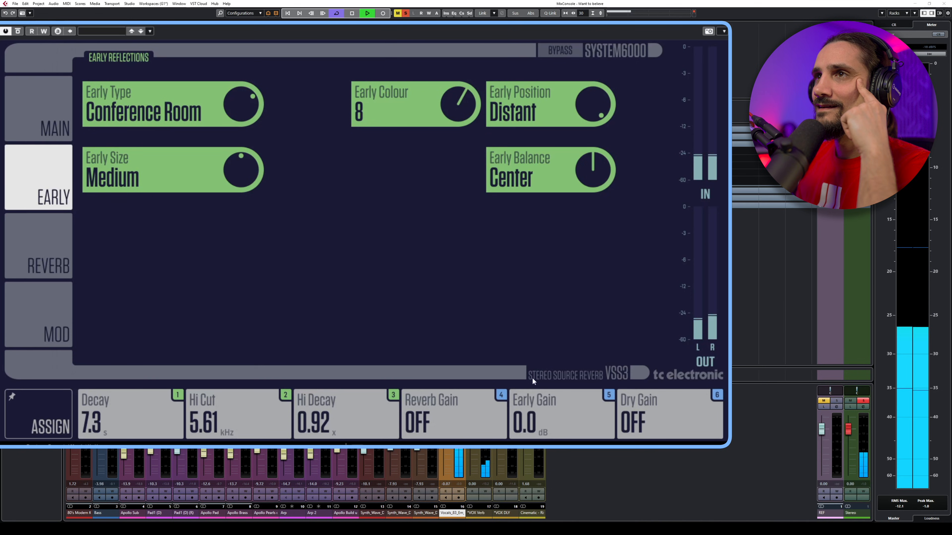
{"action": "left_click_drag", "start_coordinate": [250, 99], "coordinate": [249, 96]}
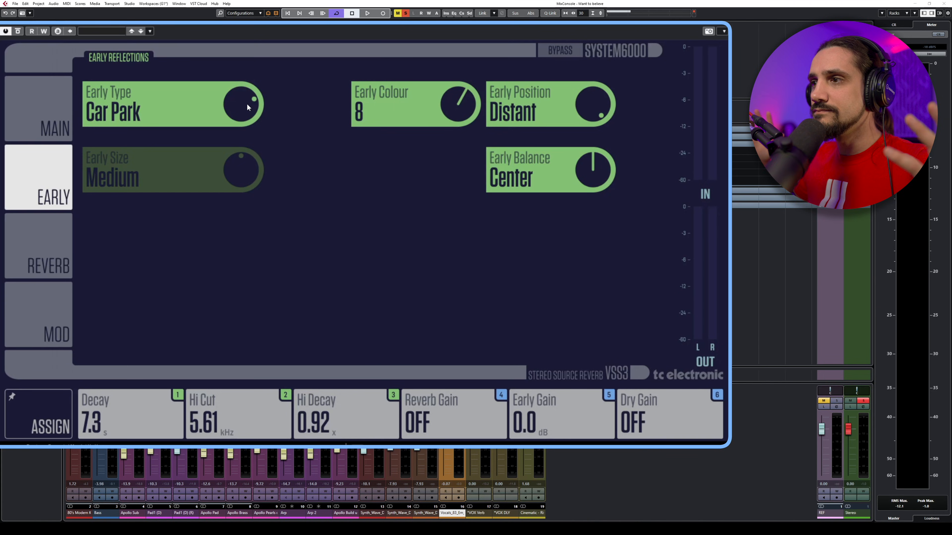
Resume playback and audition the Slap early reflection type with Early Size set to Large
{"action": "key", "text": "space"}
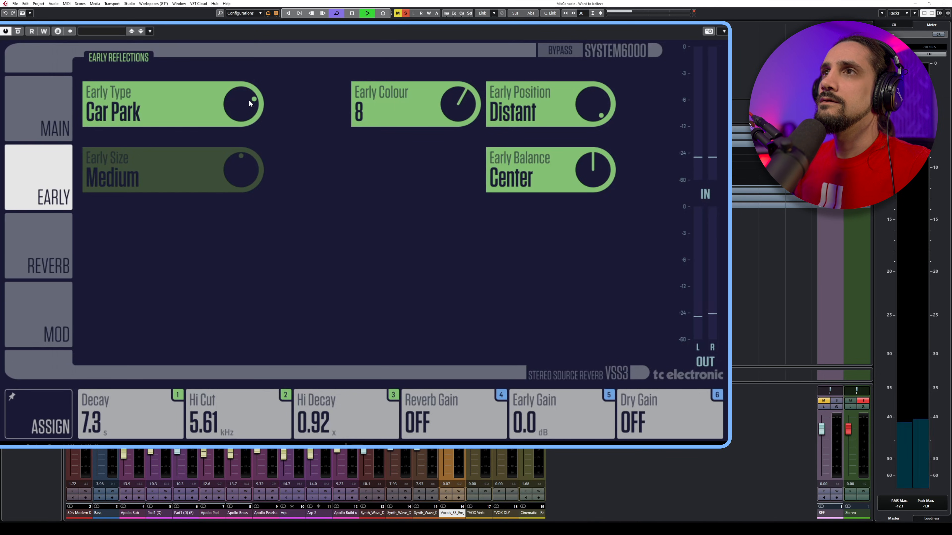
{"action": "left_click_drag", "start_coordinate": [247, 101], "coordinate": [239, 128]}
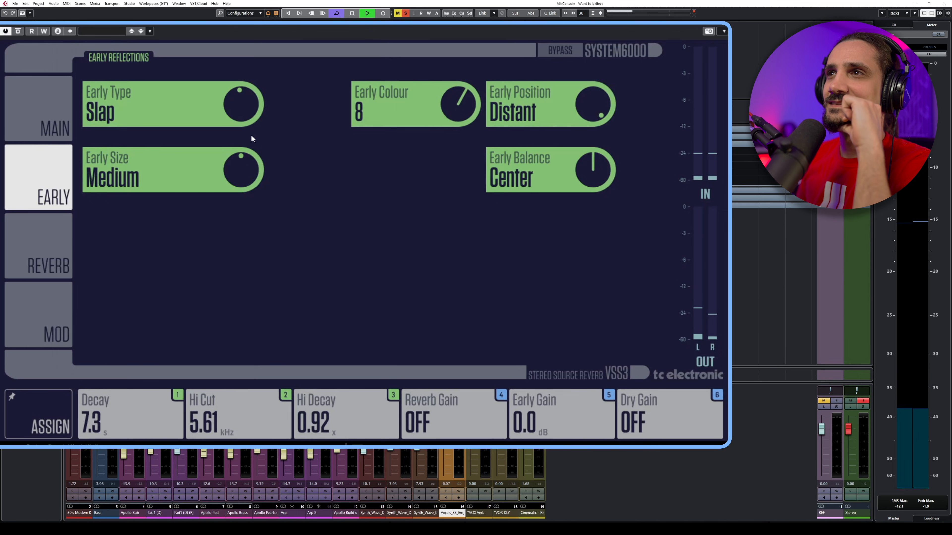
{"action": "left_click_drag", "start_coordinate": [245, 171], "coordinate": [246, 139]}
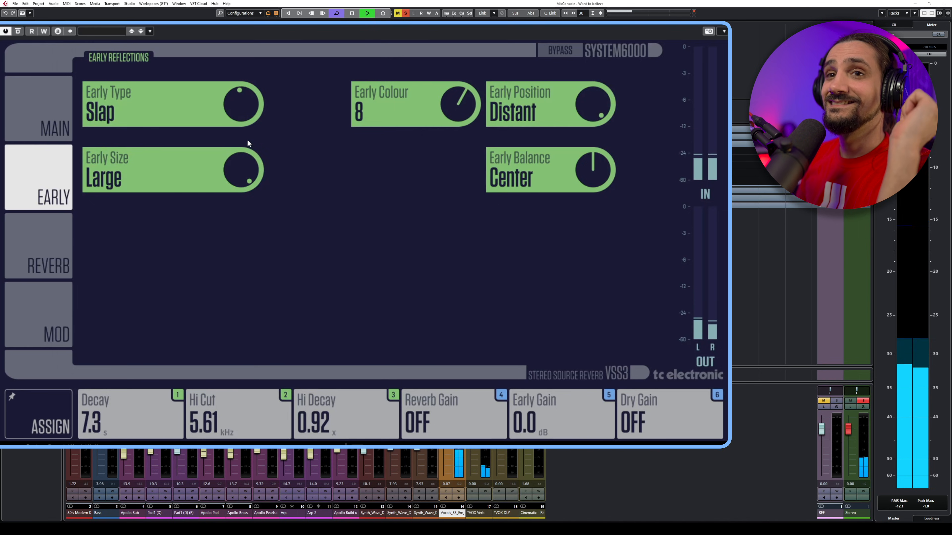
{"action": "mouse_move", "coordinate": [241, 114]}
{"action": "left_mouse_down"}
{"action": "mouse_move", "coordinate": [239, 129]}
{"action": "mouse_move", "coordinate": [239, 103]}
{"action": "mouse_move", "coordinate": [236, 130]}
{"action": "mouse_move", "coordinate": [239, 110]}
{"action": "left_mouse_up"}
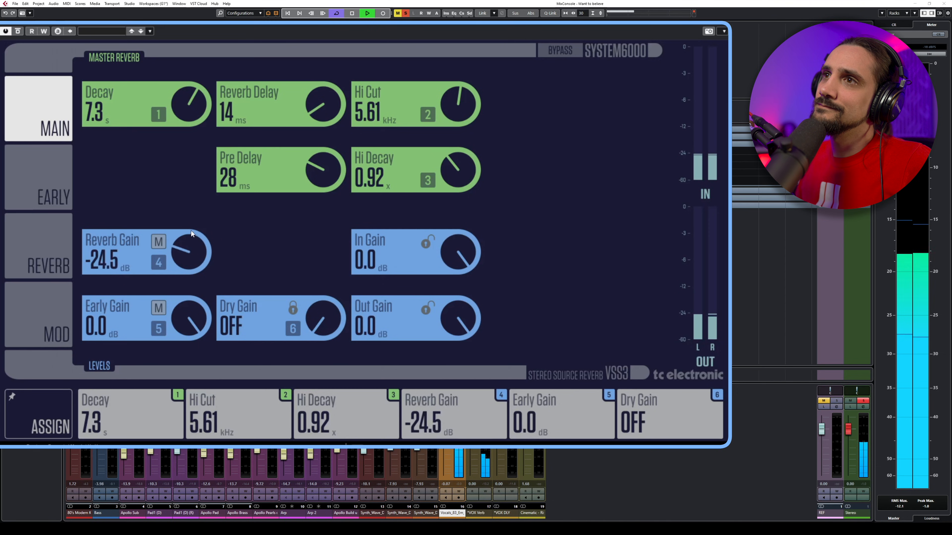
Raise the VSS3 reverb gain to -3.5 dB and set the reverb modulation to Smooth1 with a rate of 38
{"action": "left_click_drag", "start_coordinate": [190, 230], "coordinate": [236, 178]}
{"action": "left_click", "coordinate": [63, 295]}
{"action": "left_click_drag", "start_coordinate": [237, 116], "coordinate": [239, 184]}
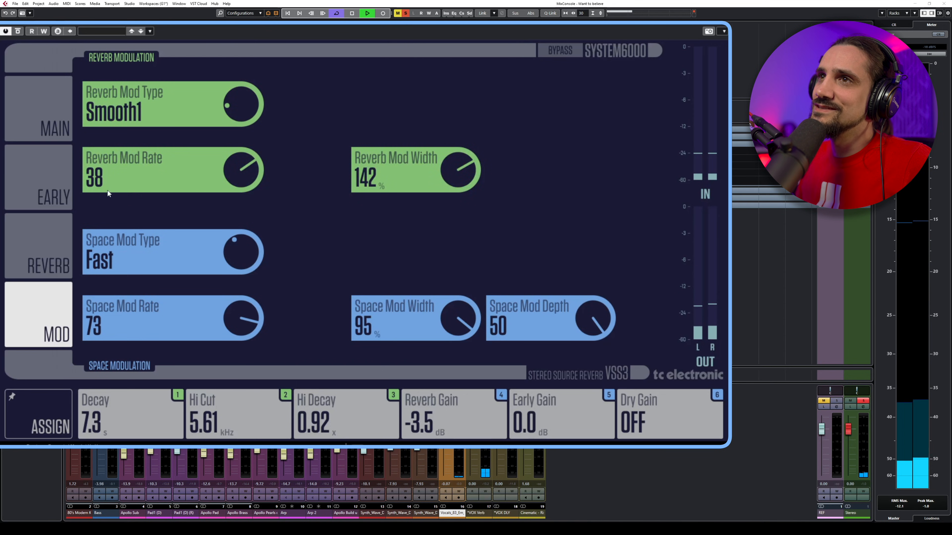
Set the reverb gain to -2.6 dB, the early gain to -0.7 dB and the reverb type to Alive
{"action": "left_click", "coordinate": [57, 127]}
{"action": "left_click_drag", "start_coordinate": [176, 245], "coordinate": [184, 242]}
{"action": "left_click_drag", "start_coordinate": [192, 306], "coordinate": [189, 317]}
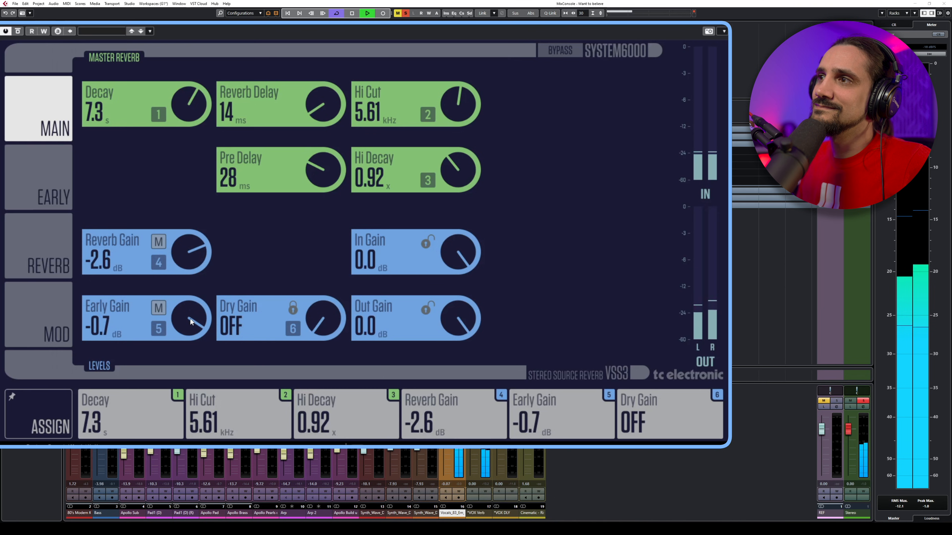
{"action": "left_click", "coordinate": [63, 243]}
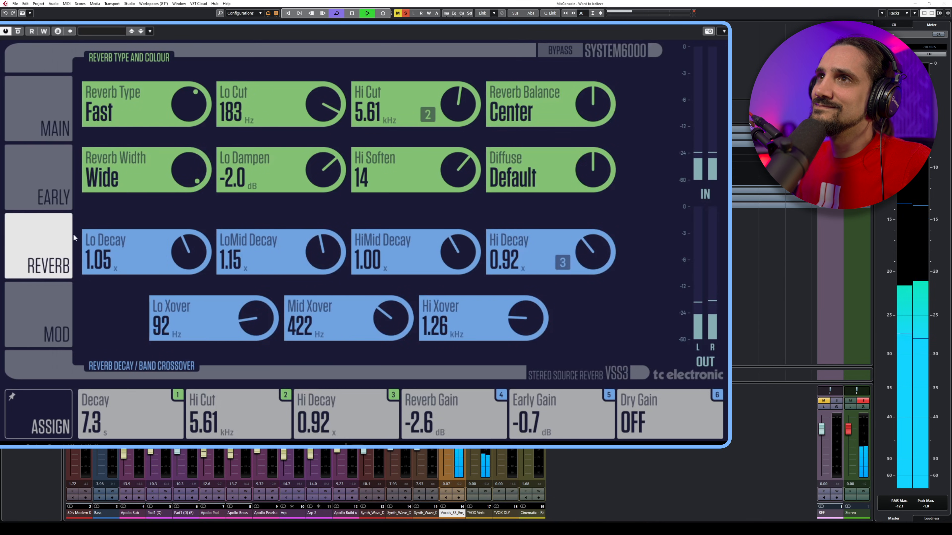
{"action": "left_click_drag", "start_coordinate": [181, 102], "coordinate": [175, 134]}
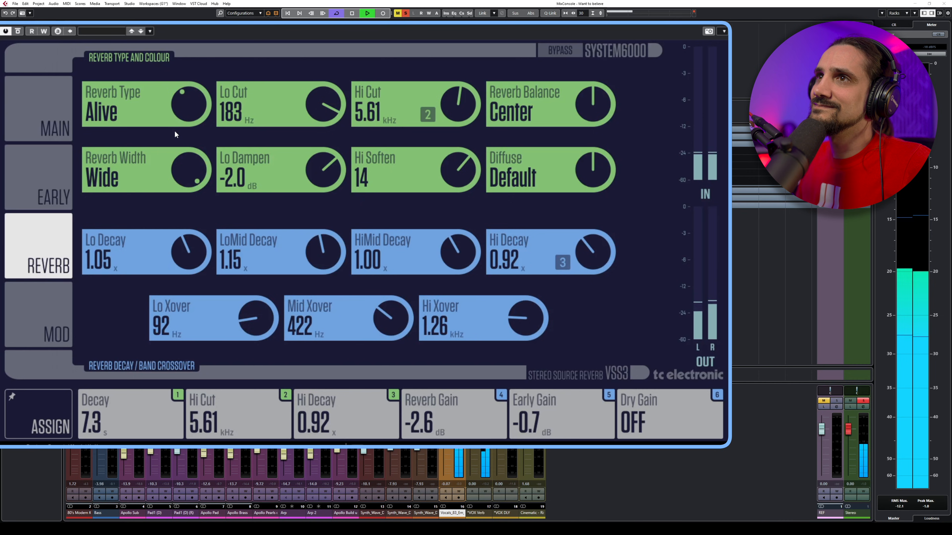
Lower the reverb modulation rate to 21 and set the space modulation to rate 33, width 30% and depth 5
{"action": "left_click", "coordinate": [55, 309]}
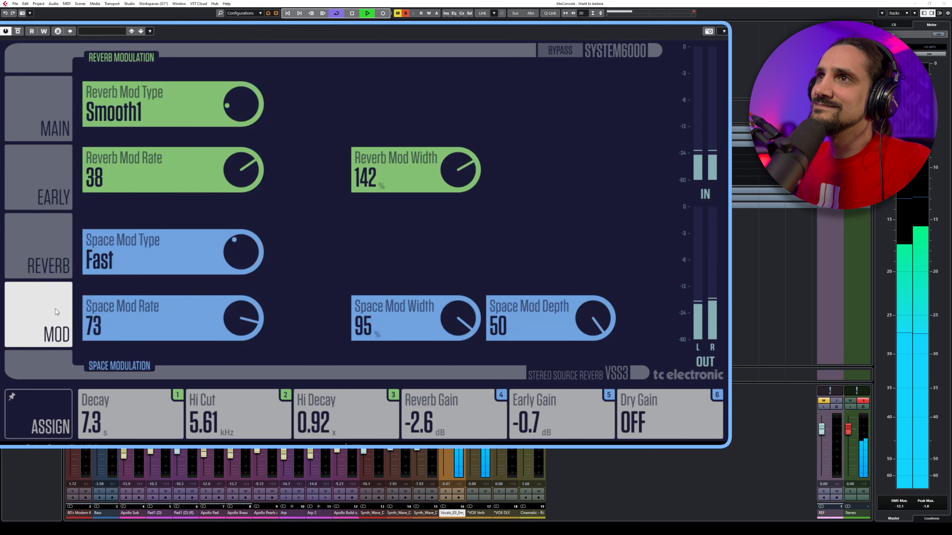
{"action": "left_click", "coordinate": [55, 276]}
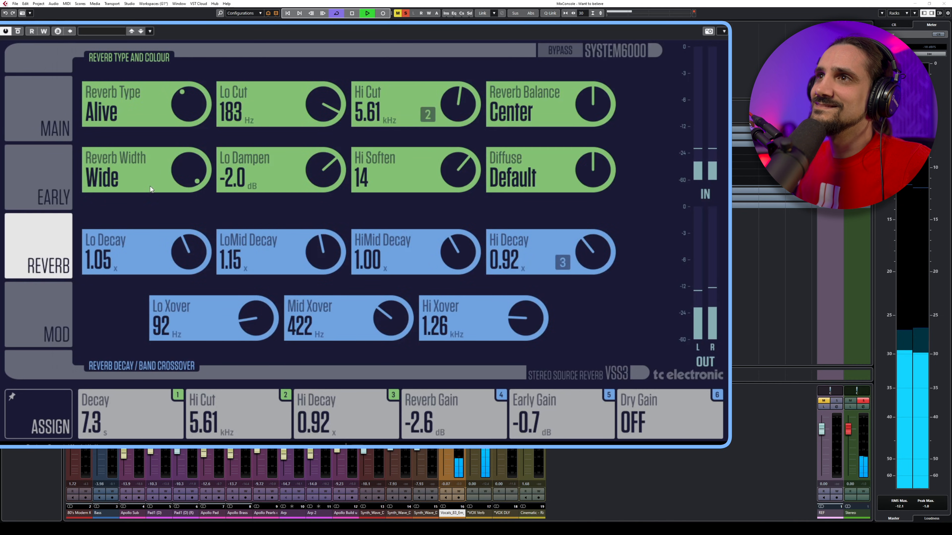
{"action": "left_click", "coordinate": [55, 315]}
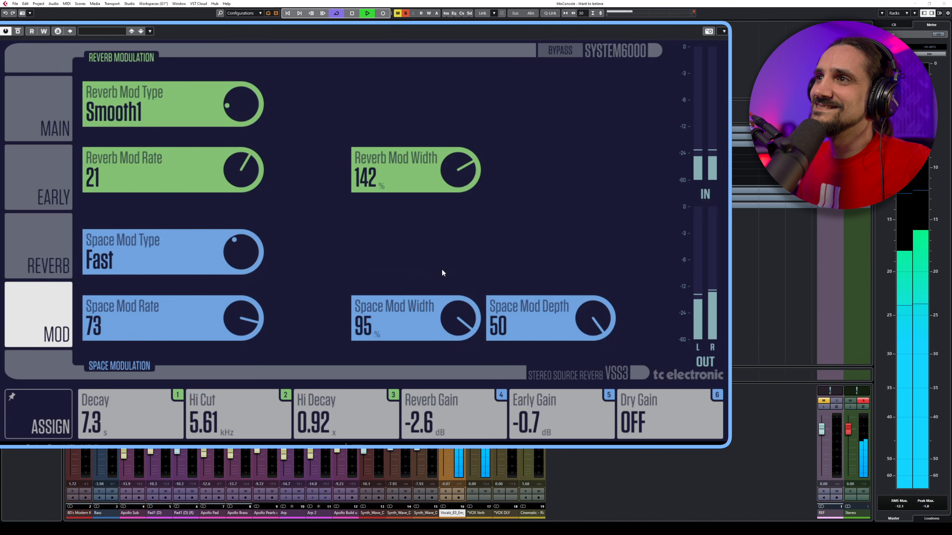
{"action": "left_click_drag", "start_coordinate": [448, 340], "coordinate": [453, 402]}
{"action": "left_click_drag", "start_coordinate": [581, 326], "coordinate": [569, 374]}
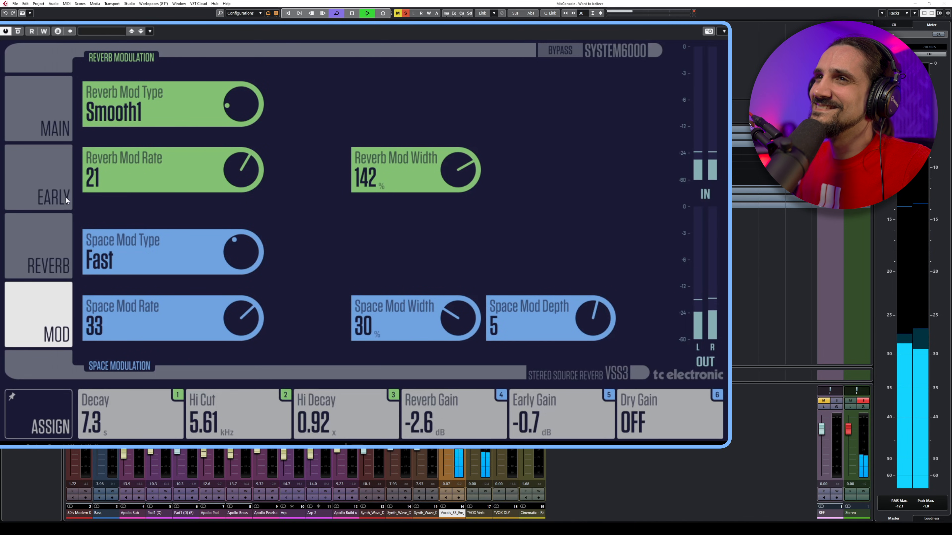
Lengthen the VSS3 decay to 11.1 s and raise the reverb delay to about 94 ms
{"action": "left_click", "coordinate": [38, 112]}
{"action": "left_click_drag", "start_coordinate": [181, 98], "coordinate": [182, 78]}
{"action": "left_click_drag", "start_coordinate": [318, 102], "coordinate": [328, 52]}
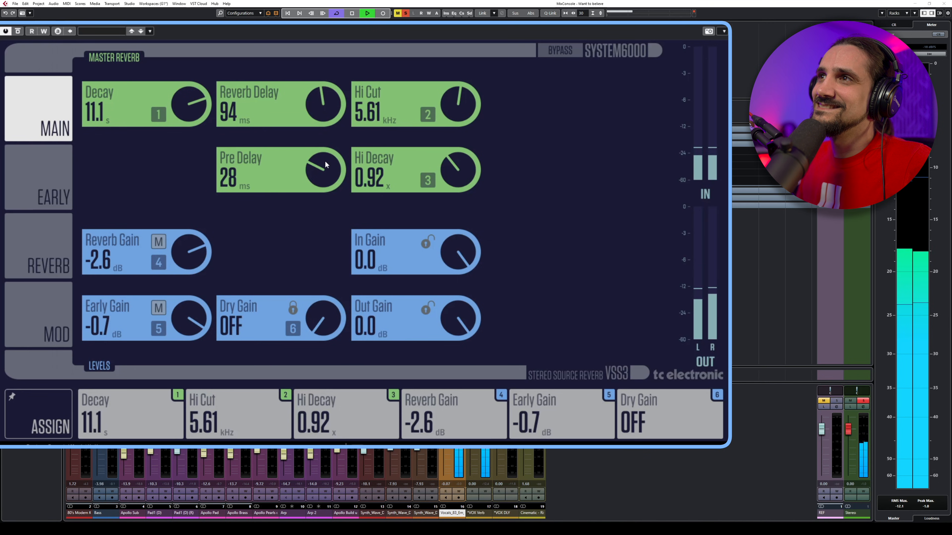
{"action": "left_click_drag", "start_coordinate": [324, 102], "coordinate": [325, 96]}
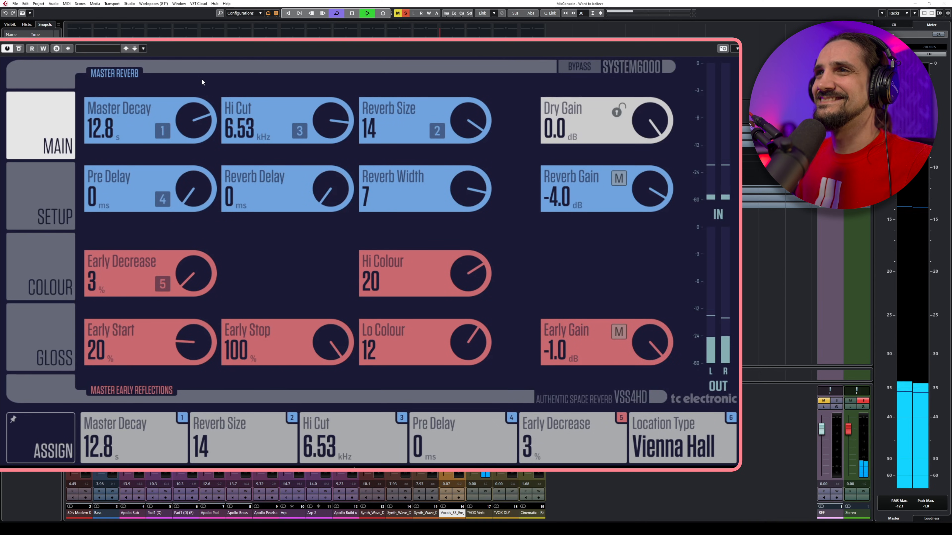
In the VSS4HD reverb, set the master decay to 4.7 s and audition the Bathroom and Theater location types
{"action": "left_click_drag", "start_coordinate": [200, 78], "coordinate": [195, 124]}
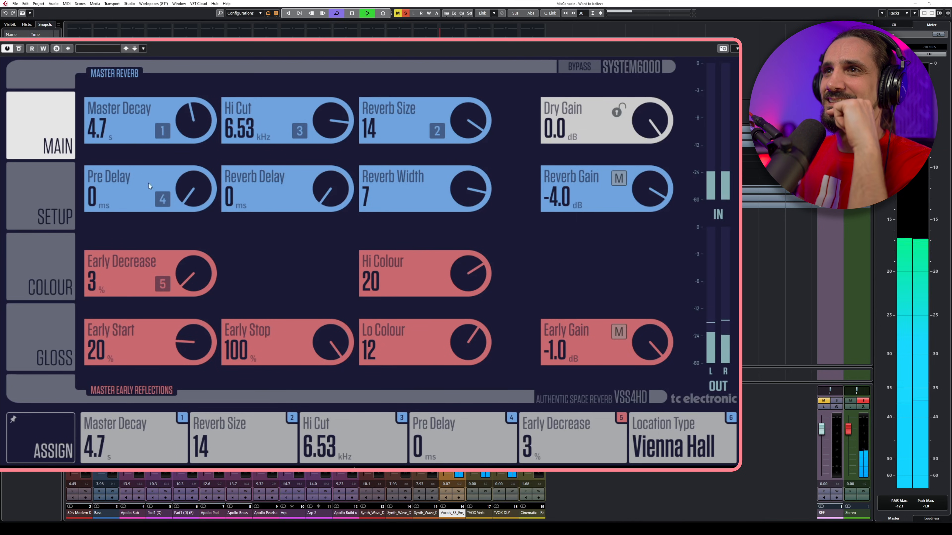
{"action": "left_click", "coordinate": [57, 209]}
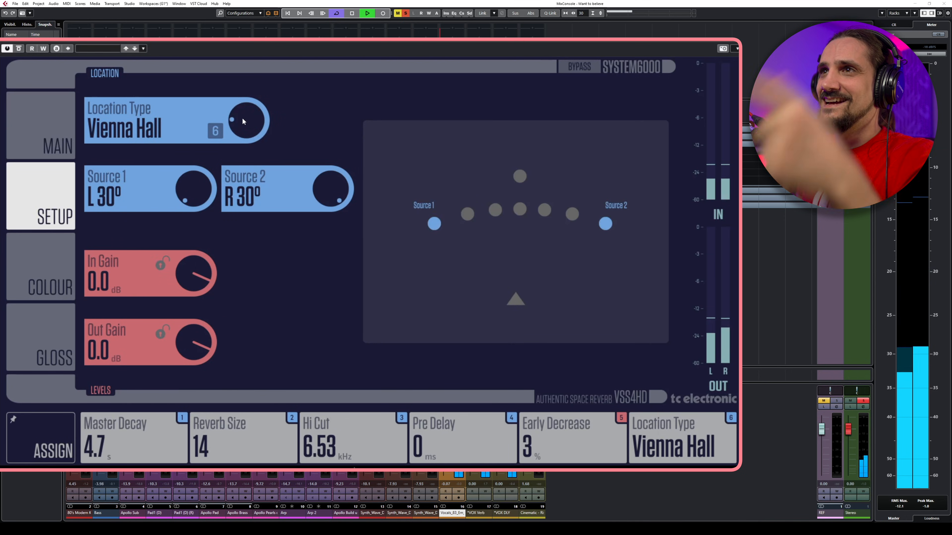
{"action": "left_click_drag", "start_coordinate": [244, 116], "coordinate": [245, 101]}
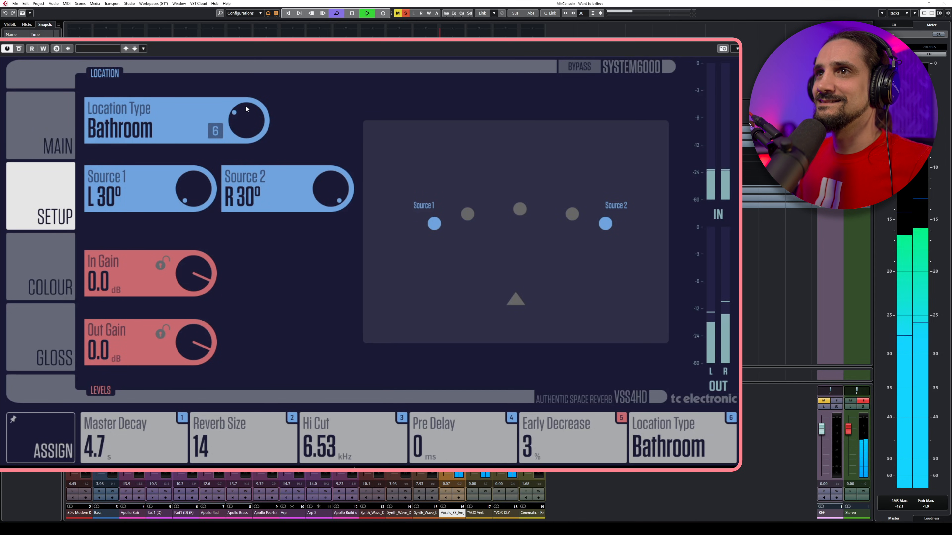
{"action": "scroll", "coordinate": [100, 453], "scroll_direction": "down", "scroll_amount": 5}
{"action": "scroll", "coordinate": [100, 460], "scroll_direction": "up", "scroll_amount": 3}
{"action": "left_click_drag", "start_coordinate": [234, 119], "coordinate": [238, 99]}
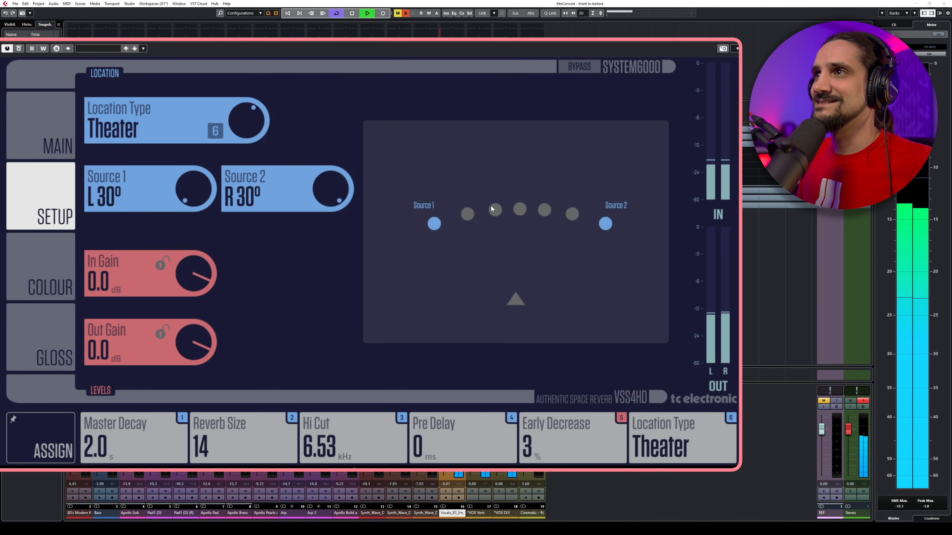
Try Source 2 at R 7° while paused, and audition both sources together at L 30°
{"action": "key", "text": "space"}
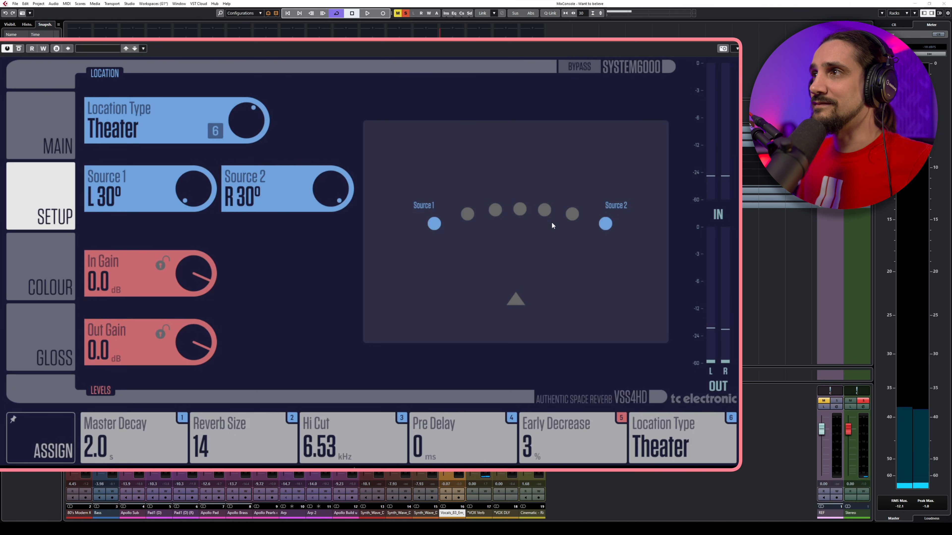
{"action": "left_click_drag", "start_coordinate": [551, 212], "coordinate": [536, 213]}
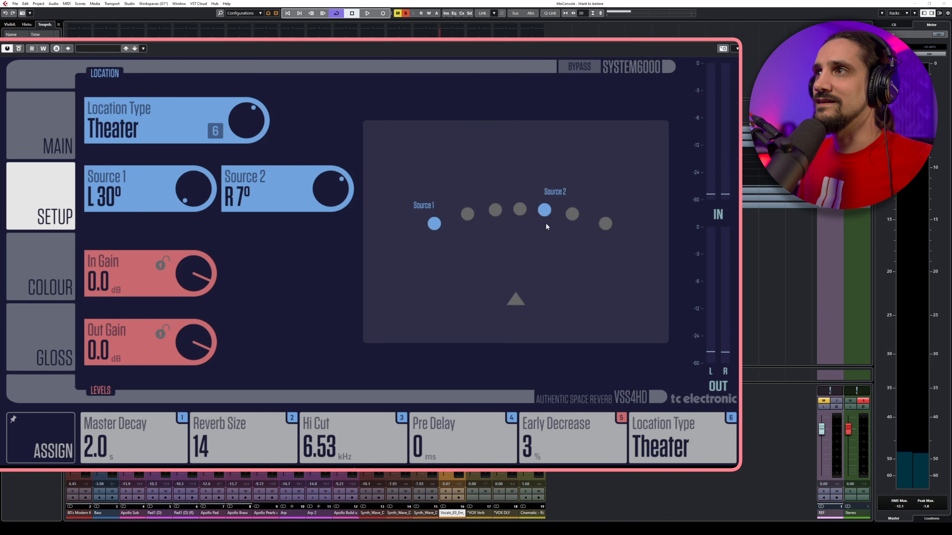
{"action": "key", "text": "space"}
{"action": "left_click_drag", "start_coordinate": [330, 181], "coordinate": [329, 381]}
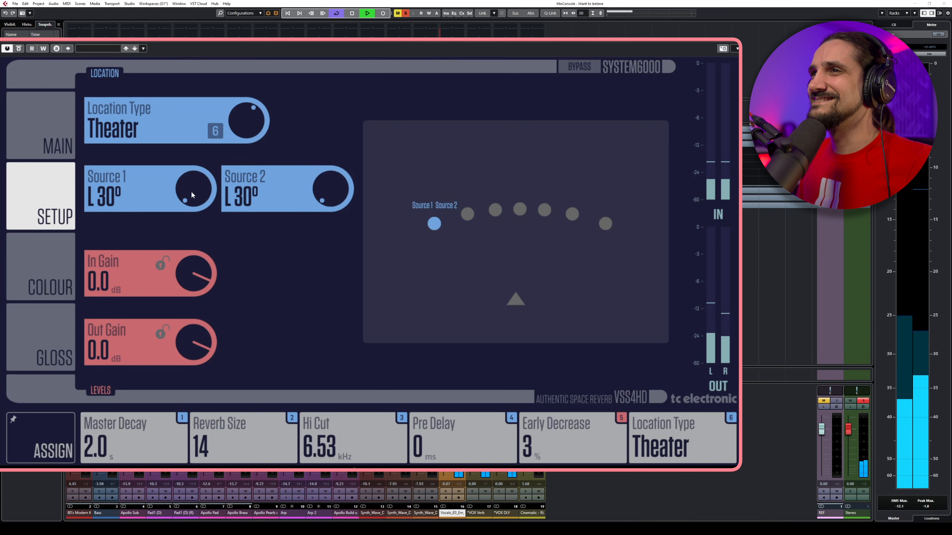
{"action": "left_click_drag", "start_coordinate": [191, 191], "coordinate": [192, 86]}
{"action": "left_click_drag", "start_coordinate": [198, 184], "coordinate": [189, 250]}
{"action": "left_click_drag", "start_coordinate": [269, 206], "coordinate": [167, 258]}
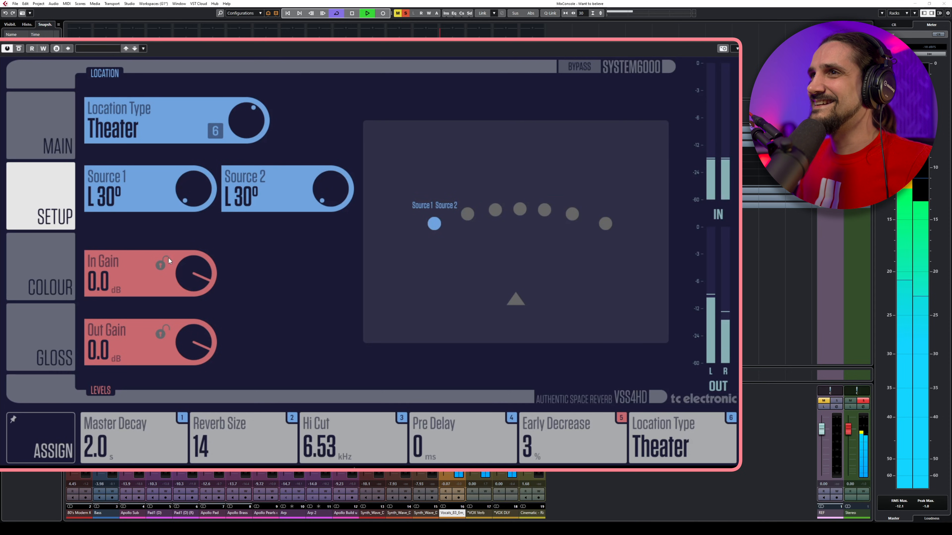
Try Source 1 at L 15°, and return Source 1 to L 30° and Source 2 to R 30°
{"action": "left_click_drag", "start_coordinate": [192, 196], "coordinate": [193, 163]}
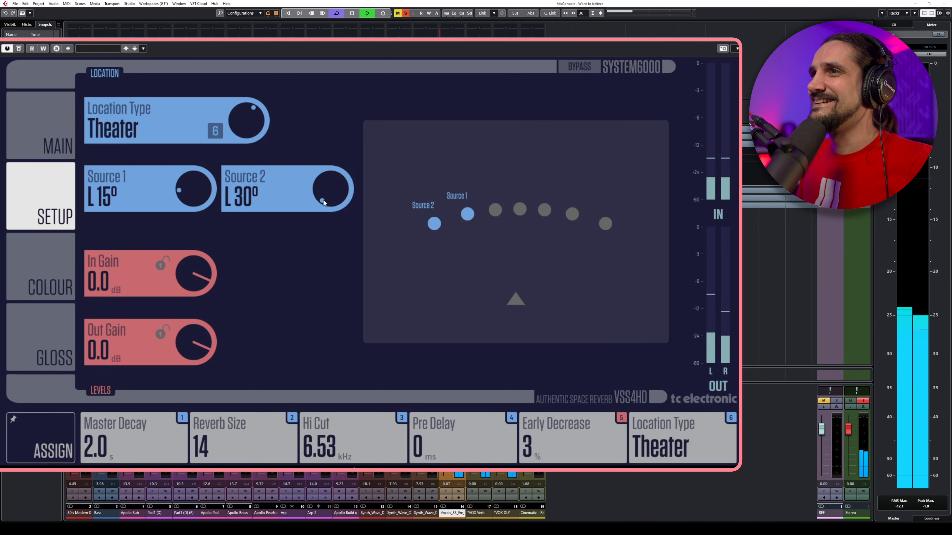
{"action": "left_click_drag", "start_coordinate": [284, 191], "coordinate": [294, 112]}
{"action": "left_click_drag", "start_coordinate": [197, 187], "coordinate": [203, 207]}
{"action": "left_click_drag", "start_coordinate": [318, 202], "coordinate": [324, 127]}
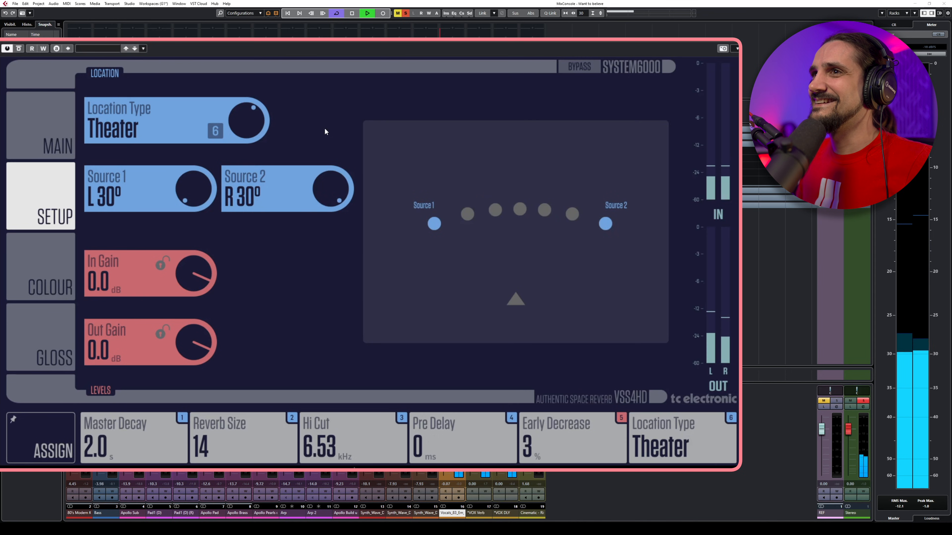
Stop playback, review the VSS4HD colour filters and gloss settings, and adjust the modulation type
{"action": "left_click", "coordinate": [52, 246]}
{"action": "key", "text": "space"}
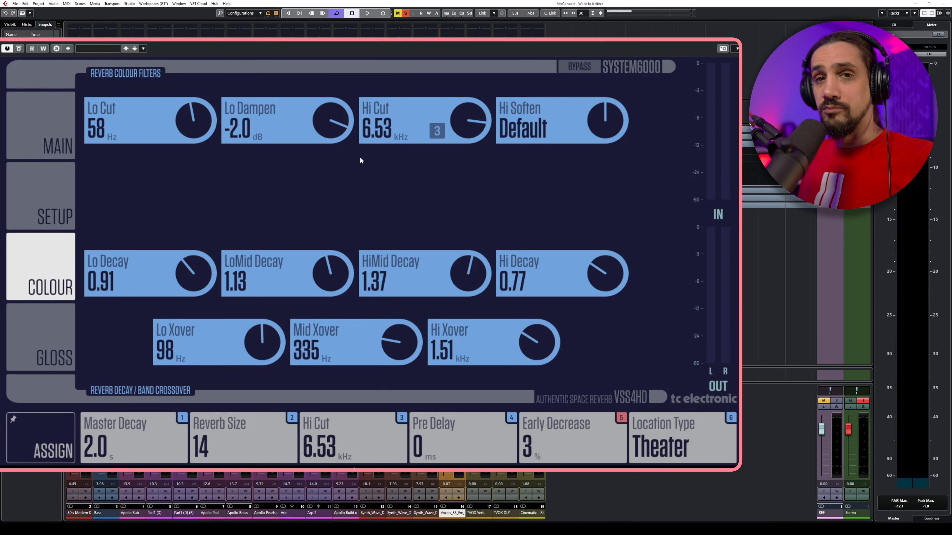
{"action": "left_click", "coordinate": [42, 346]}
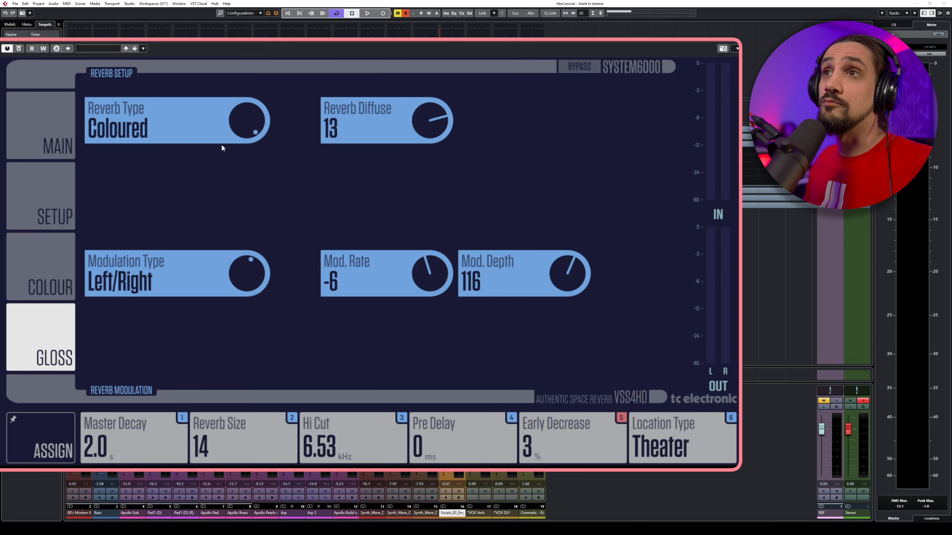
{"action": "left_click_drag", "start_coordinate": [236, 280], "coordinate": [237, 263]}
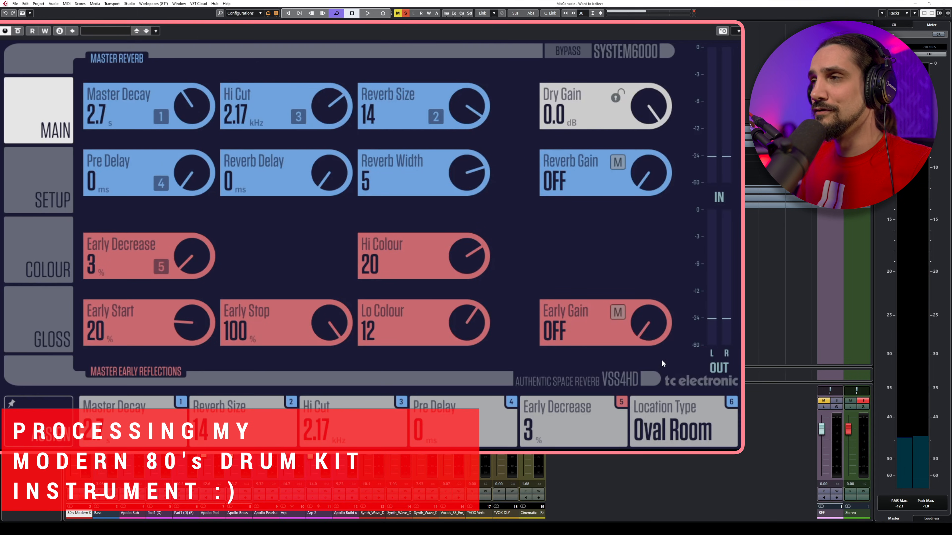
Play the drum track through its VSS4HD and raise the early gain to -6.5 dB with the reverb gain off
{"action": "key", "text": "space"}
{"action": "left_click_drag", "start_coordinate": [651, 328], "coordinate": [654, 218]}
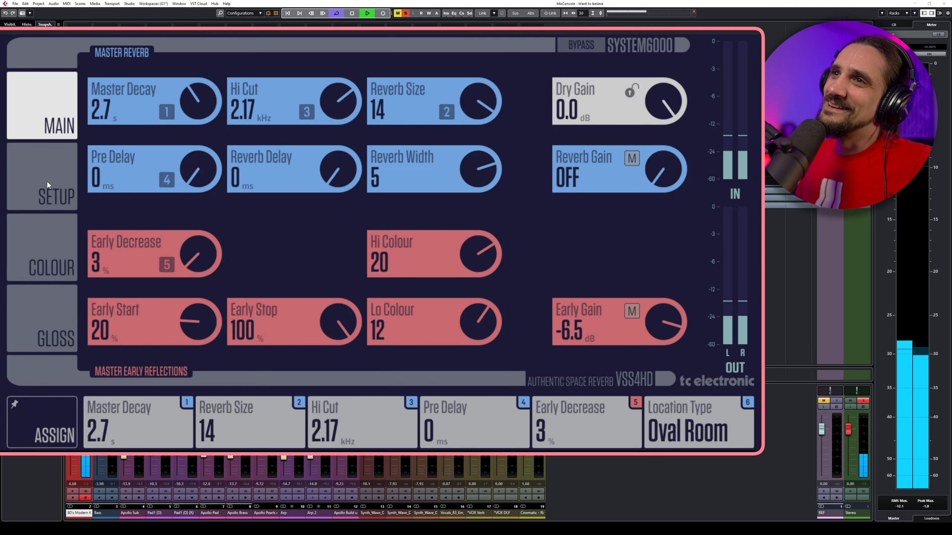
{"action": "key", "text": "space"}
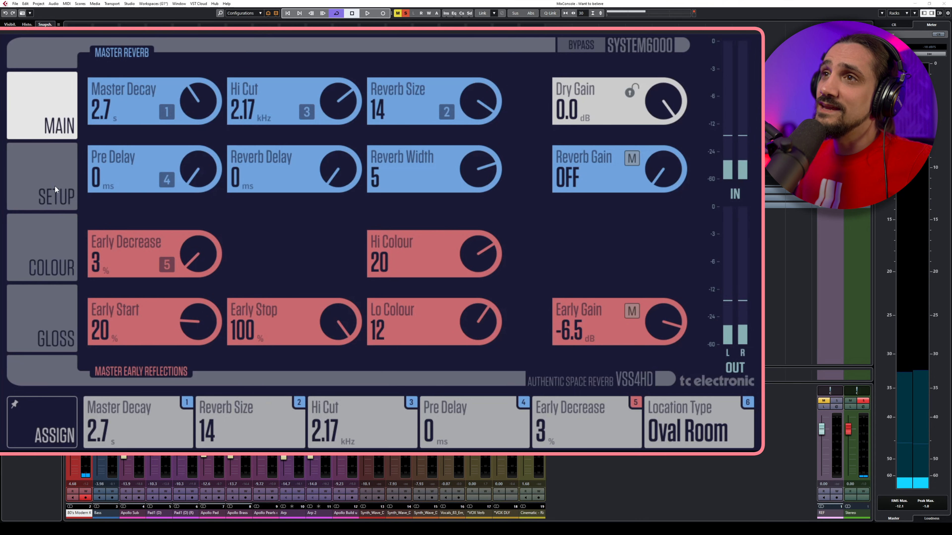
Audition the Living Room location type on the drums and set the location to Jazz Club
{"action": "left_click", "coordinate": [54, 185]}
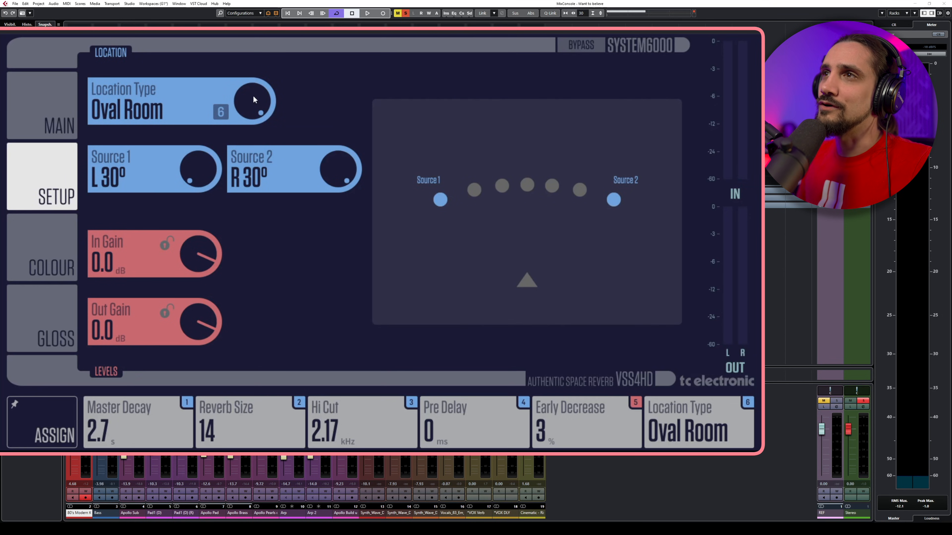
{"action": "key", "text": "space"}
{"action": "left_click_drag", "start_coordinate": [253, 97], "coordinate": [246, 165]}
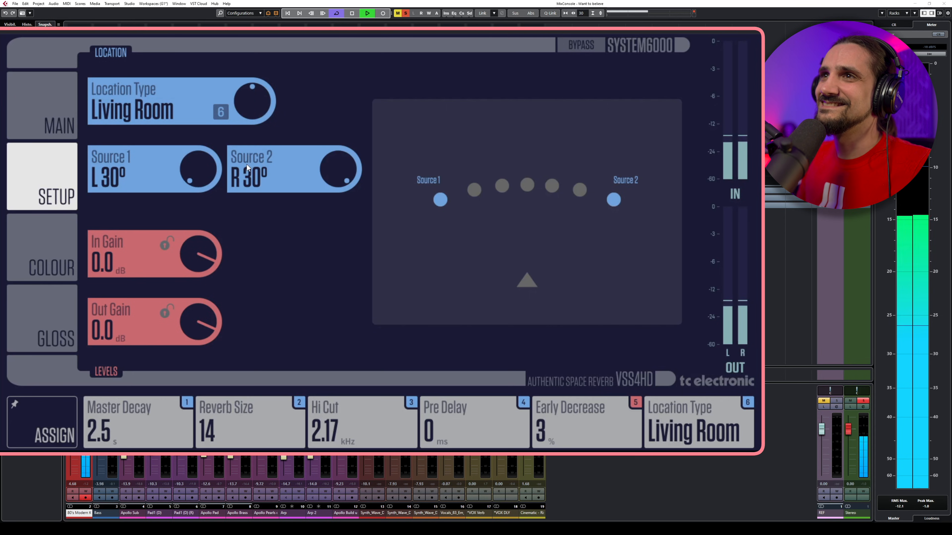
{"action": "left_click_drag", "start_coordinate": [250, 119], "coordinate": [252, 184]}
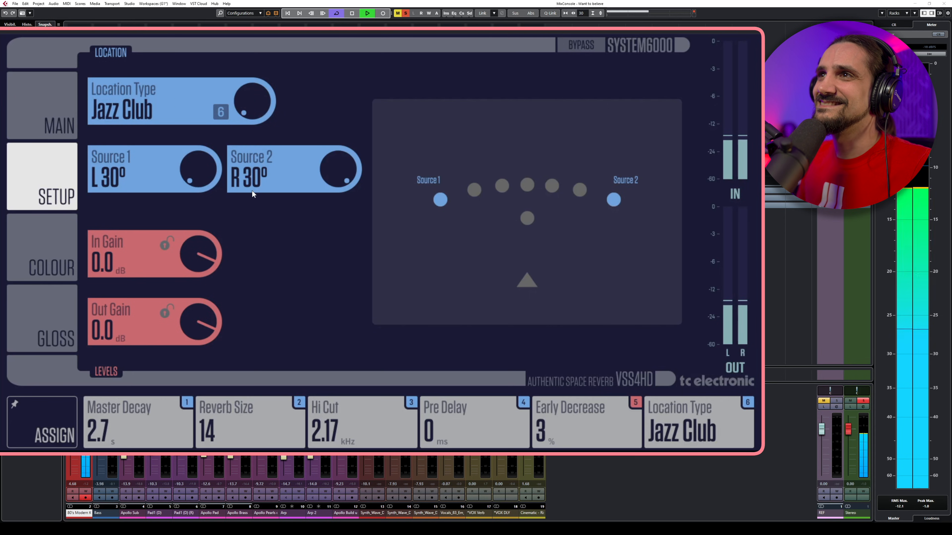
{"action": "mouse_move", "coordinate": [249, 110]}
{"action": "left_mouse_down"}
{"action": "mouse_move", "coordinate": [248, 101]}
{"action": "mouse_move", "coordinate": [247, 116]}
{"action": "left_mouse_up"}
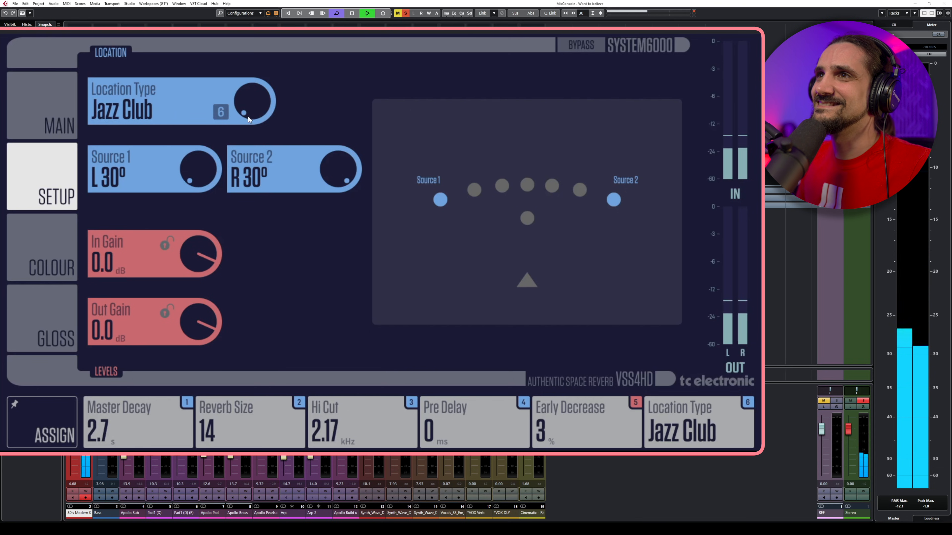
Set the drum early reflections to Lo Colour 4, Hi Colour -14 and an early gain of -5.5 dB
{"action": "left_click", "coordinate": [61, 122]}
{"action": "left_click_drag", "start_coordinate": [478, 316], "coordinate": [475, 338]}
{"action": "left_click_drag", "start_coordinate": [472, 380], "coordinate": [471, 306]}
{"action": "left_click_drag", "start_coordinate": [482, 272], "coordinate": [473, 311]}
{"action": "left_click_drag", "start_coordinate": [472, 227], "coordinate": [480, 213]}
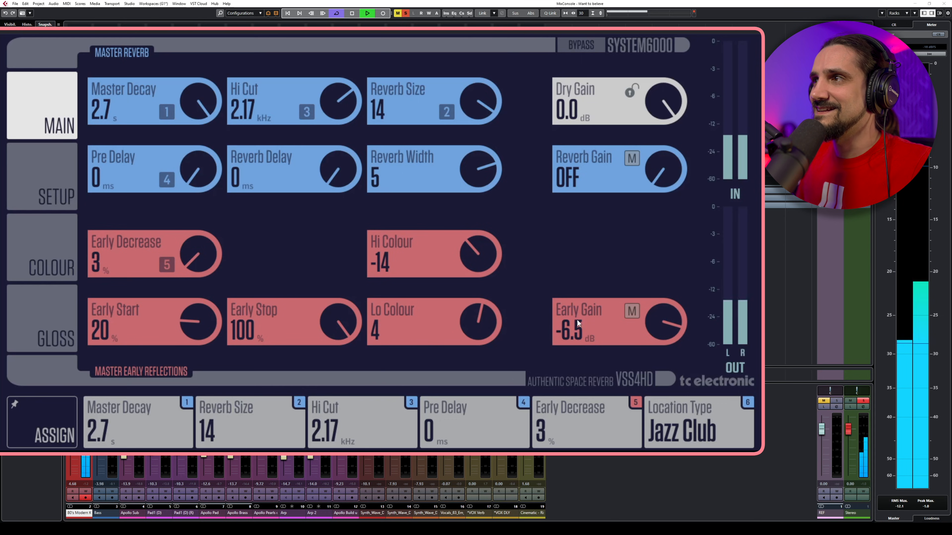
{"action": "left_click_drag", "start_coordinate": [667, 318], "coordinate": [666, 315]}
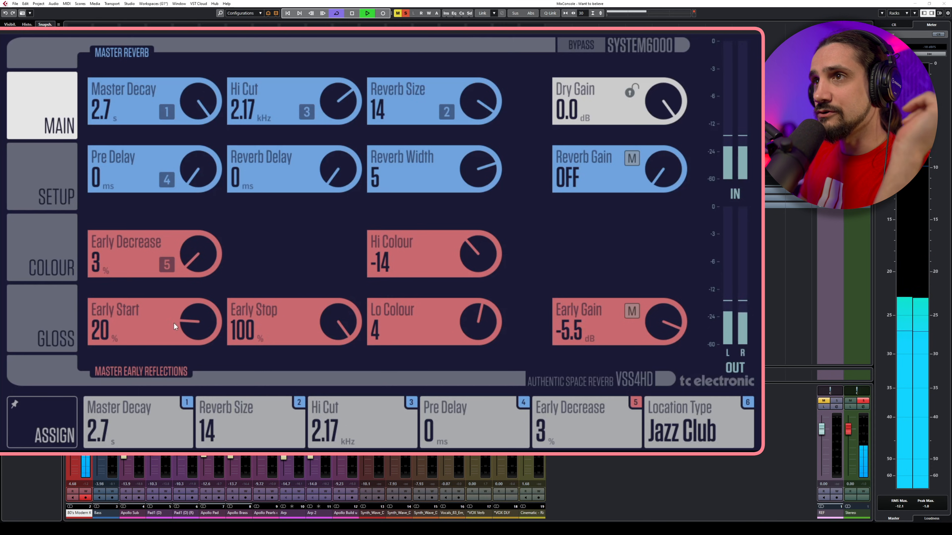
Shape the drum early reflections with Early Decrease 19%, Early Start 24%, Early Stop 62% and Early Gain -4.0 dB
{"action": "left_click_drag", "start_coordinate": [180, 257], "coordinate": [186, 231]}
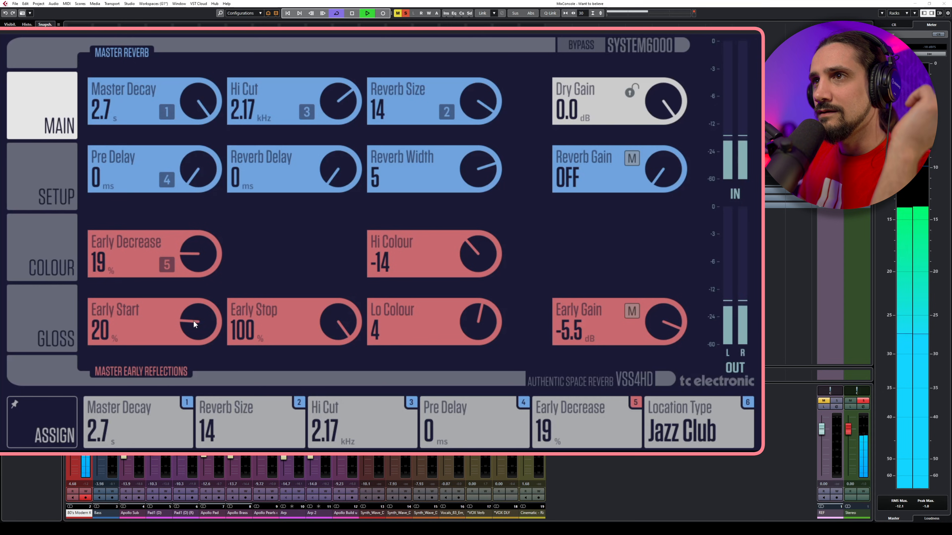
{"action": "left_click_drag", "start_coordinate": [193, 320], "coordinate": [201, 292]}
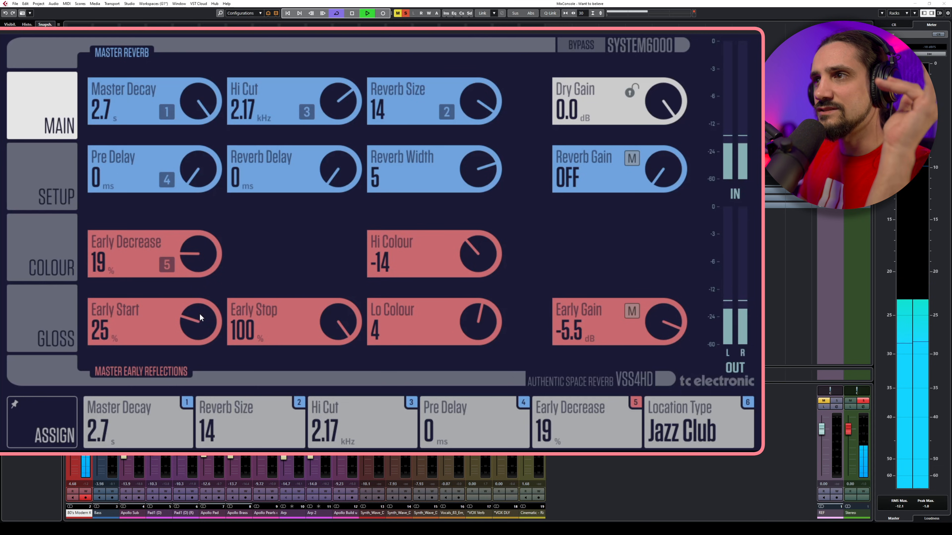
{"action": "mouse_move", "coordinate": [199, 314]}
{"action": "left_mouse_down"}
{"action": "mouse_move", "coordinate": [197, 323]}
{"action": "mouse_move", "coordinate": [196, 306]}
{"action": "mouse_move", "coordinate": [197, 318]}
{"action": "left_mouse_up"}
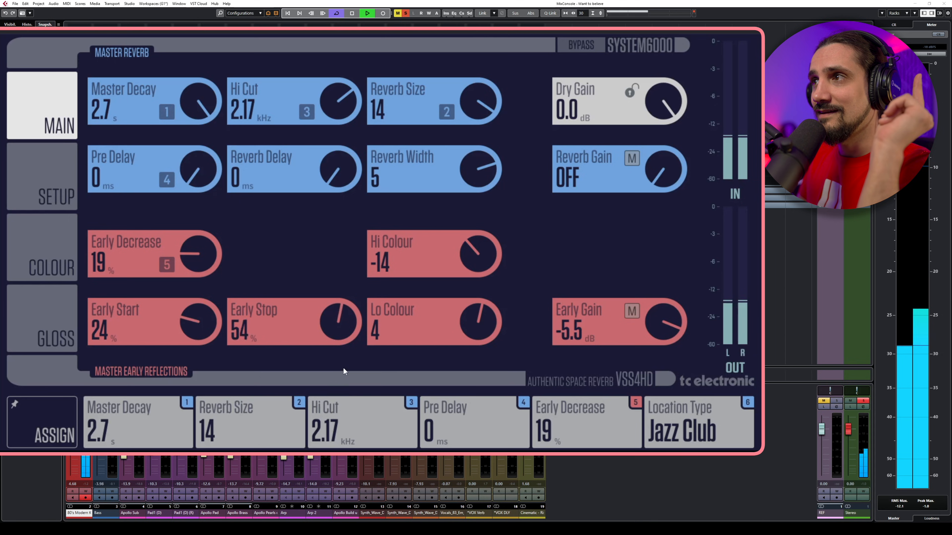
{"action": "double_click", "coordinate": [653, 326]}
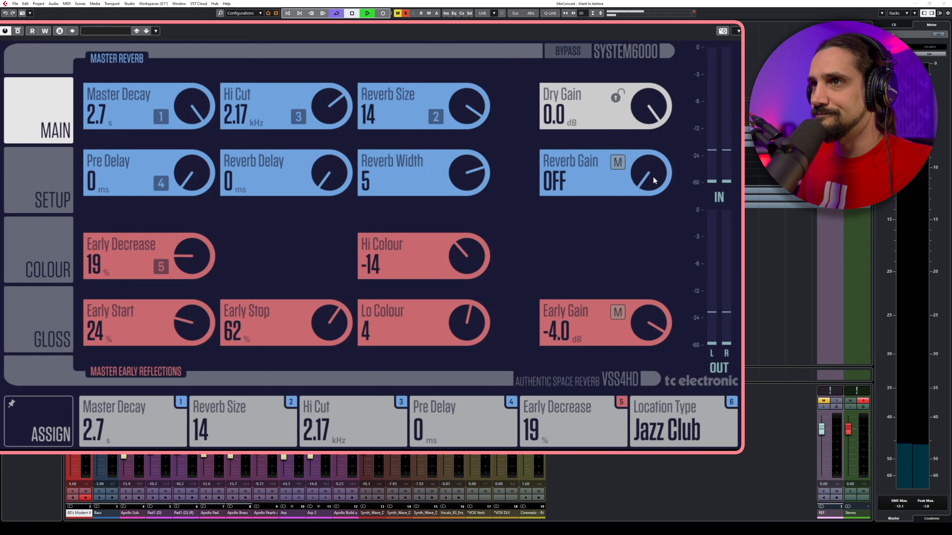
Play the drums and blend in a short reverb tail: gain -22.0 dB, master decay 0.65 s, size 3 and hi cut 7.50 kHz
{"action": "key", "text": "space"}
{"action": "left_click_drag", "start_coordinate": [653, 176], "coordinate": [660, 126]}
{"action": "left_click_drag", "start_coordinate": [195, 102], "coordinate": [199, 158]}
{"action": "left_click_drag", "start_coordinate": [468, 110], "coordinate": [459, 201]}
{"action": "left_click_drag", "start_coordinate": [654, 174], "coordinate": [656, 160]}
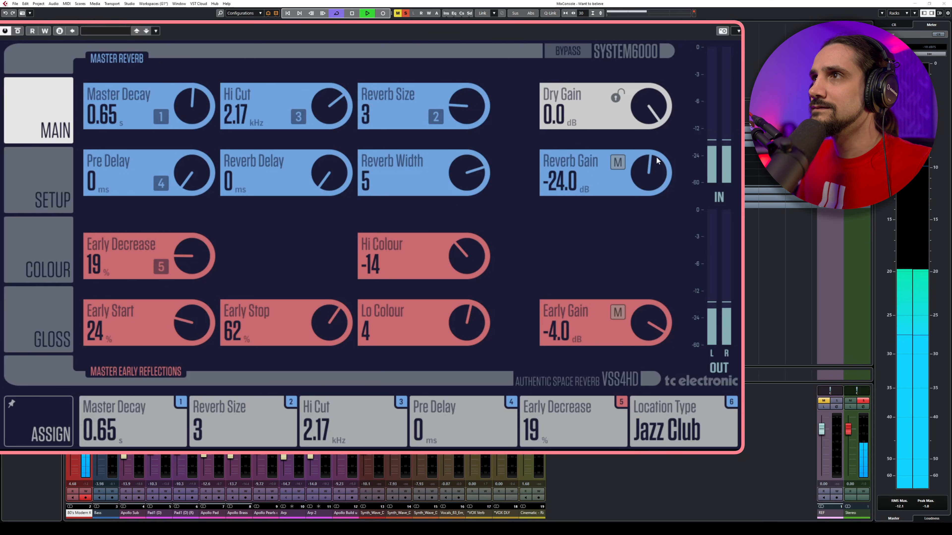
{"action": "left_click_drag", "start_coordinate": [649, 171], "coordinate": [650, 165]}
{"action": "scroll", "coordinate": [456, 114], "scroll_direction": "down", "scroll_amount": 1}
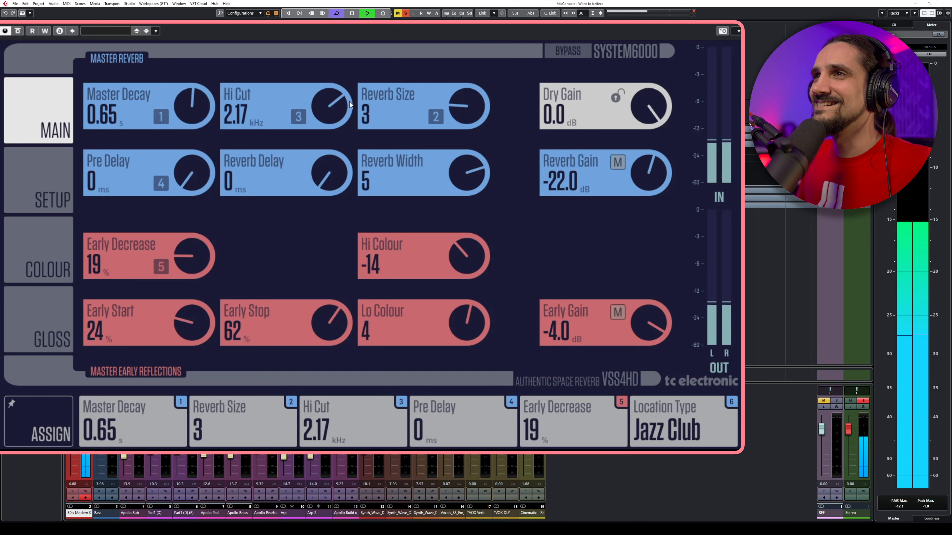
{"action": "left_click_drag", "start_coordinate": [322, 99], "coordinate": [329, 80]}
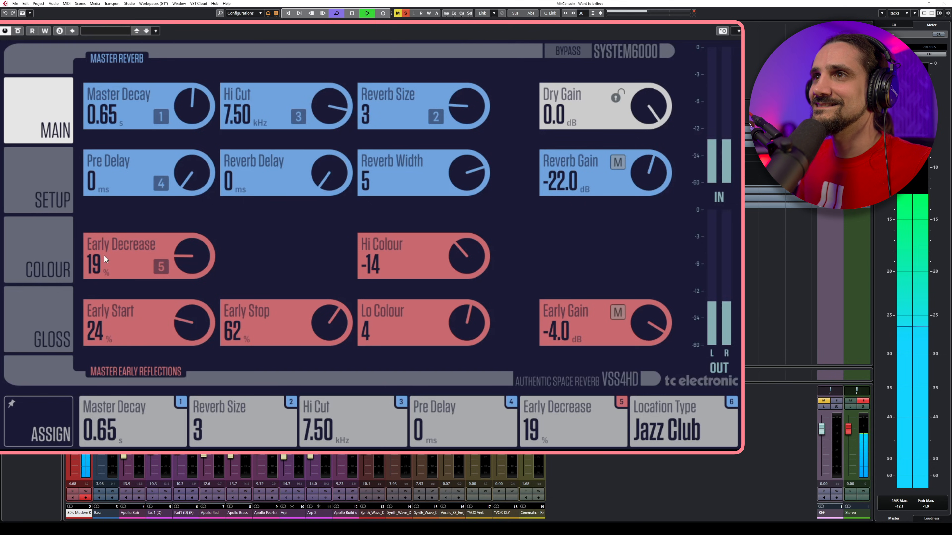
Audition Source 1 at Center and R 30° in the location setup, then return it to L 30°
{"action": "left_click", "coordinate": [49, 182]}
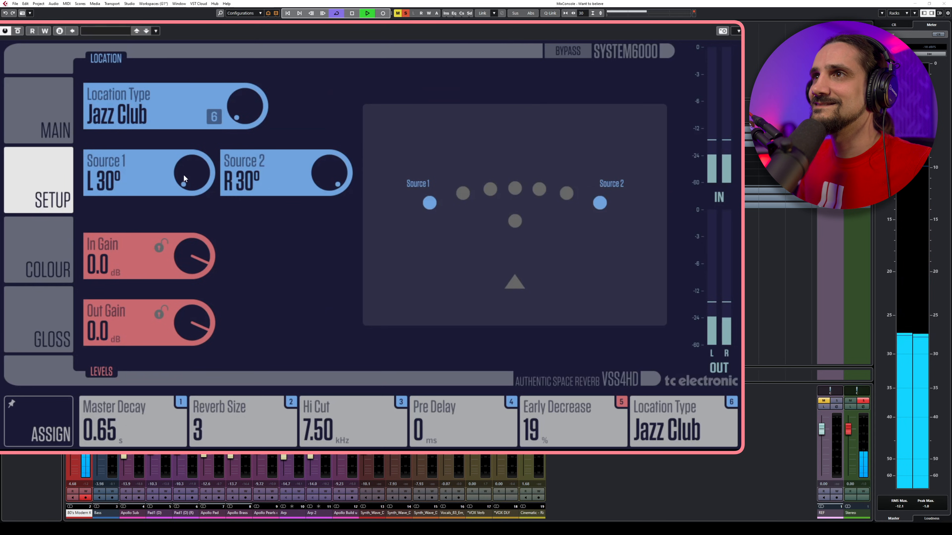
{"action": "left_click_drag", "start_coordinate": [184, 174], "coordinate": [203, 125]}
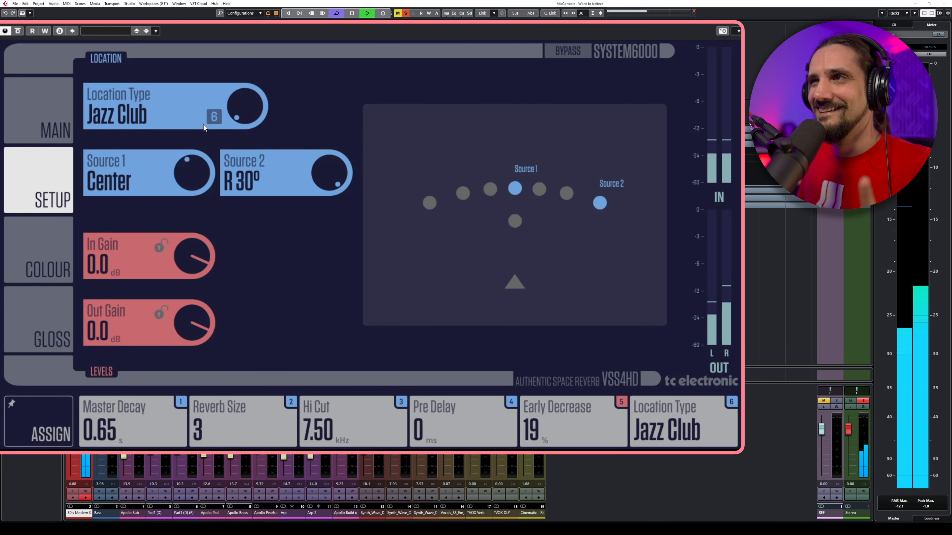
{"action": "left_click_drag", "start_coordinate": [203, 124], "coordinate": [227, 49]}
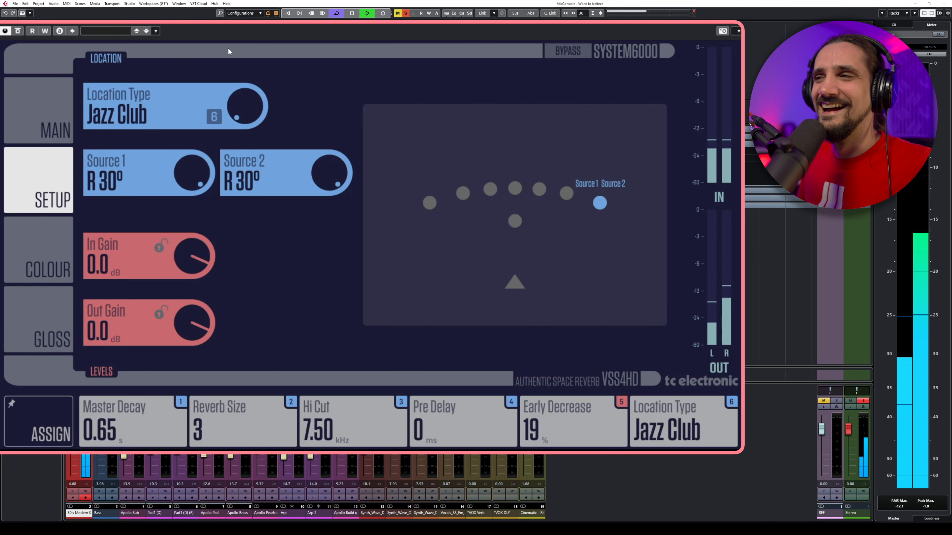
{"action": "left_click_drag", "start_coordinate": [227, 48], "coordinate": [201, 231]}
{"action": "left_click_drag", "start_coordinate": [317, 169], "coordinate": [365, 119]}
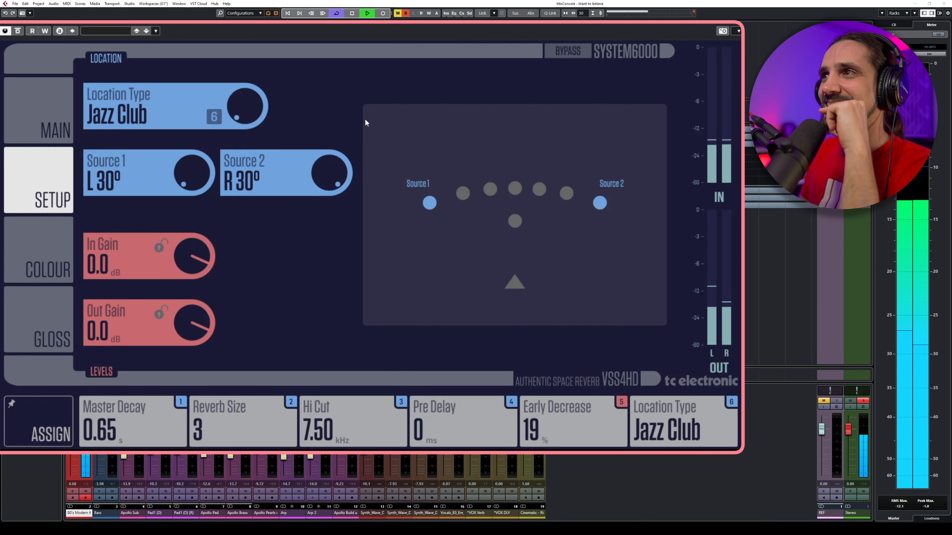
Try Source 2 at Center and Source 1 at Center Front, then restore them to R 30° and L 30°
{"action": "left_click", "coordinate": [515, 188]}
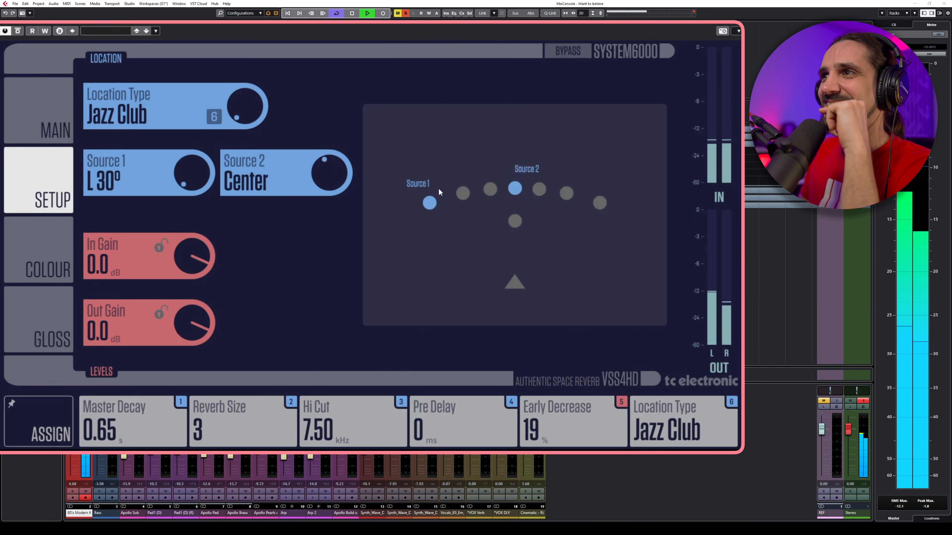
{"action": "left_click", "coordinate": [513, 221]}
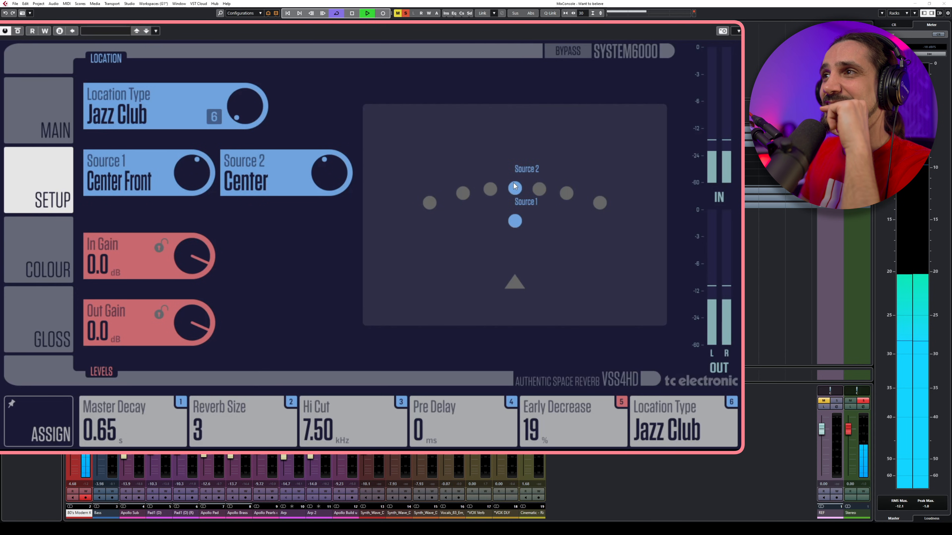
{"action": "left_click", "coordinate": [603, 202]}
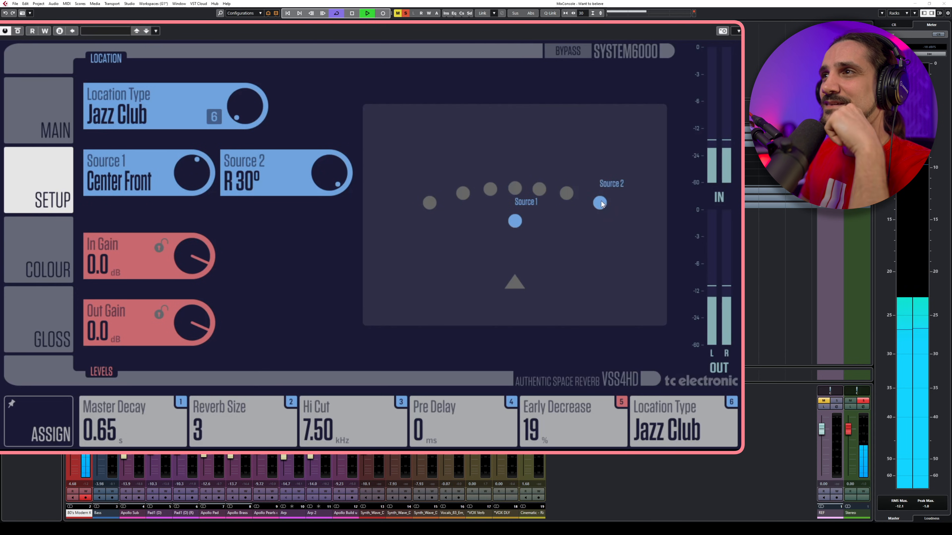
{"action": "left_click", "coordinate": [427, 204]}
Set the location type to Bathroom, check the gloss settings and return to the main reverb parameters
{"action": "left_click_drag", "start_coordinate": [241, 109], "coordinate": [235, 67]}
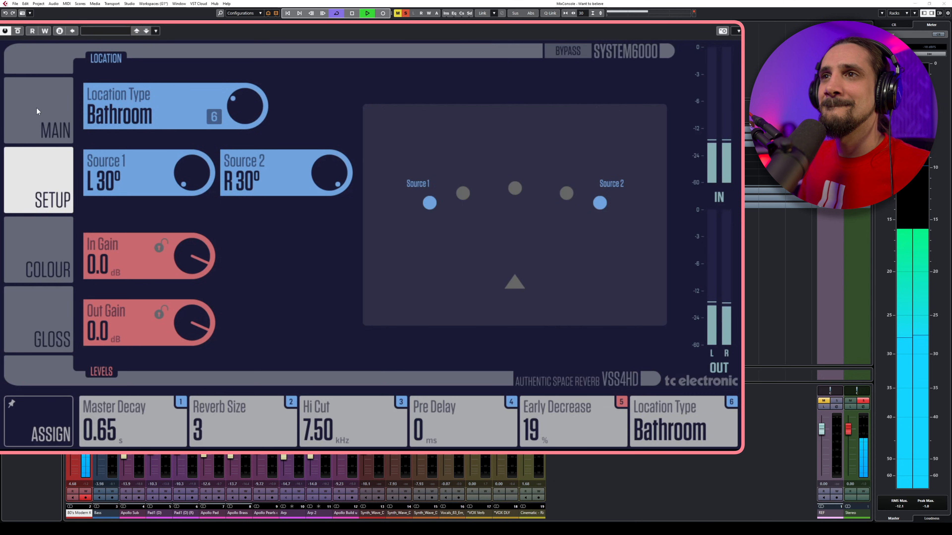
{"action": "left_click", "coordinate": [43, 322]}
{"action": "left_click", "coordinate": [46, 134]}
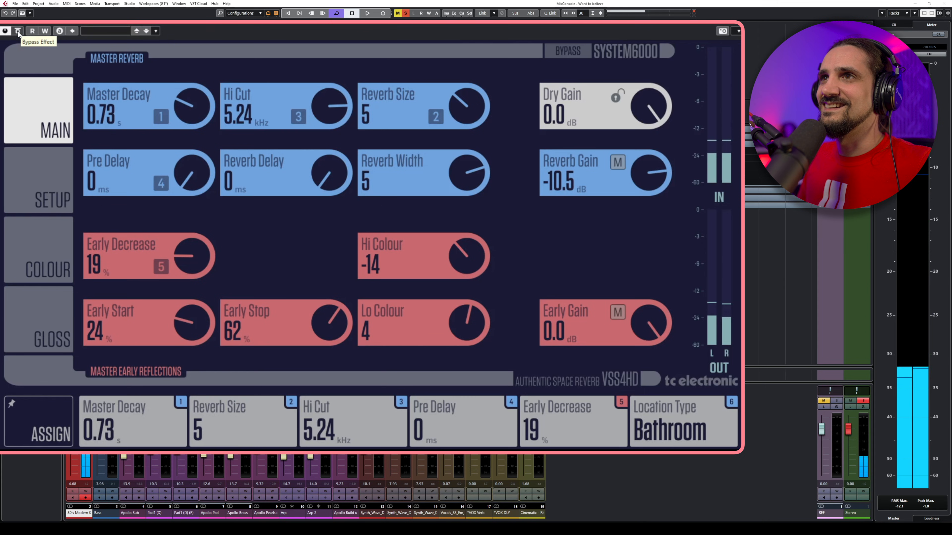
Compare the drums with the VSS4HD bypassed and active, leaving the effect enabled
{"action": "left_click", "coordinate": [17, 32]}
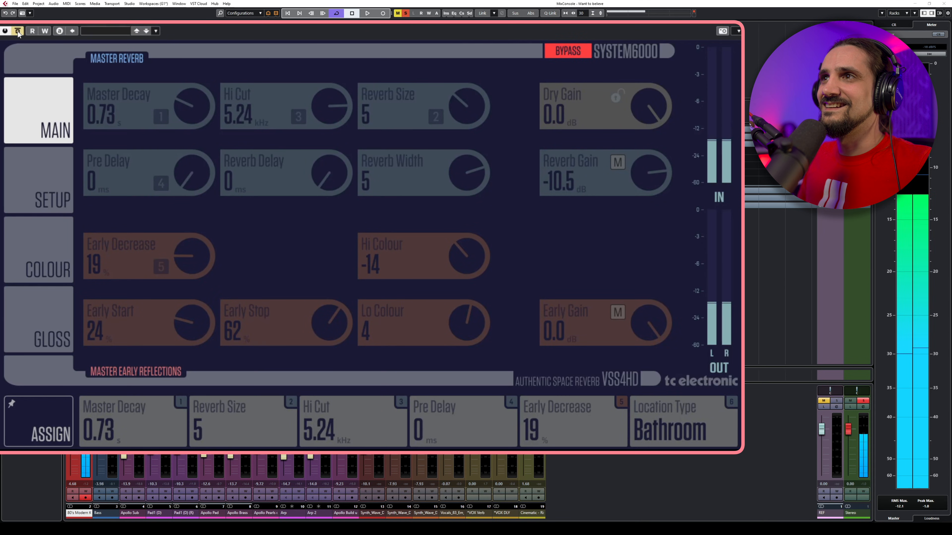
{"action": "left_click", "coordinate": [18, 32]}
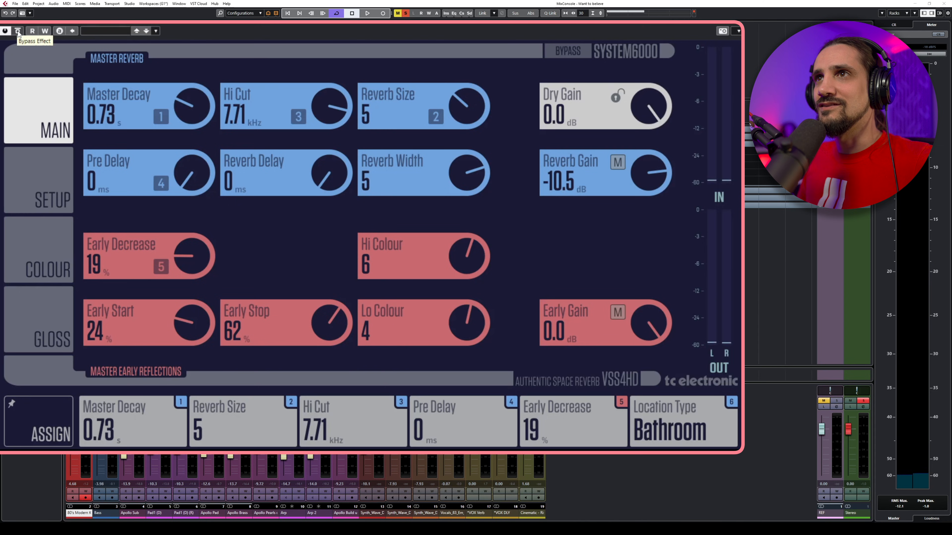
{"action": "left_click", "coordinate": [17, 32]}
{"action": "left_click", "coordinate": [18, 32]}
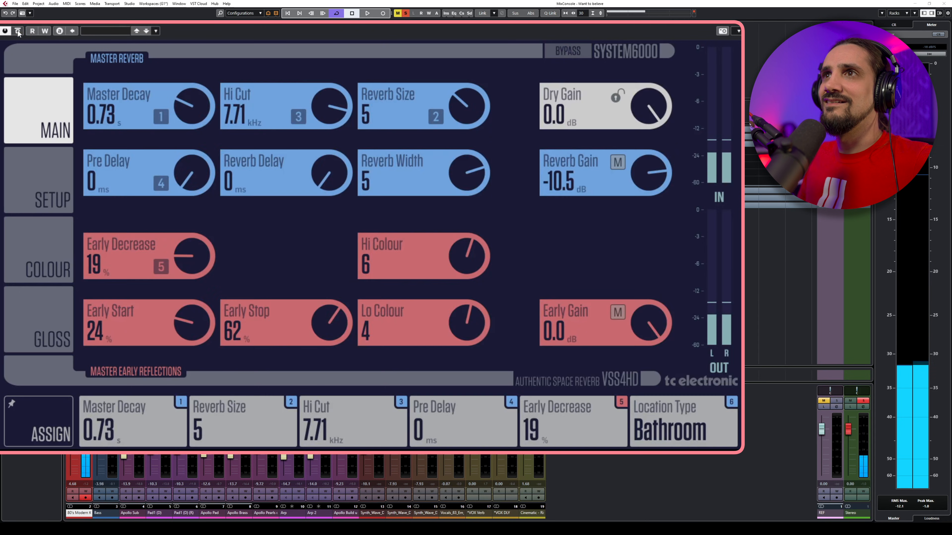